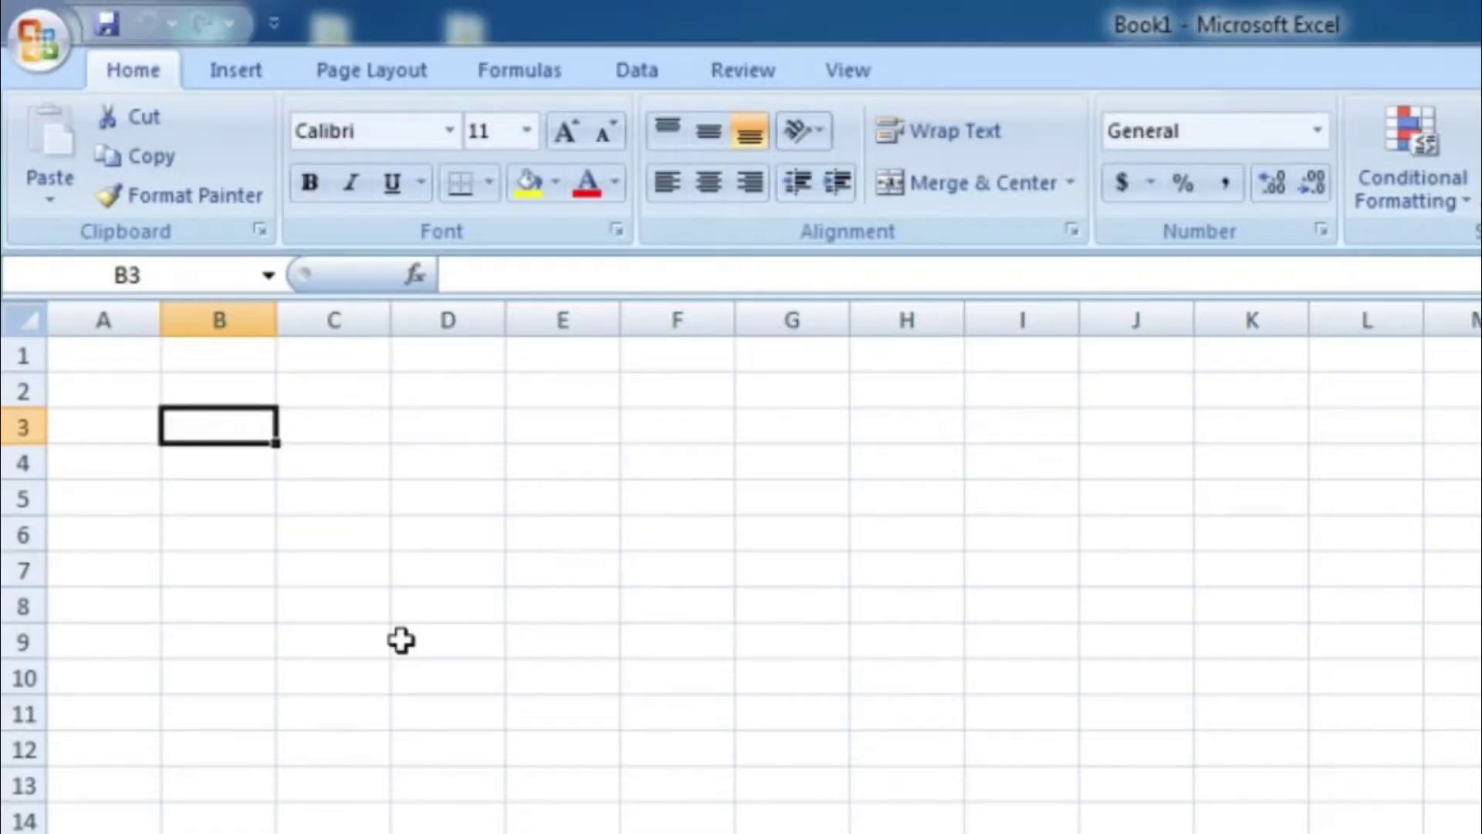
# Enter 20 in B3 and 30 in B4, and make B5 hold =B3+B4 showing 50.
pyautogui.write('20')
pyautogui.press('Return')
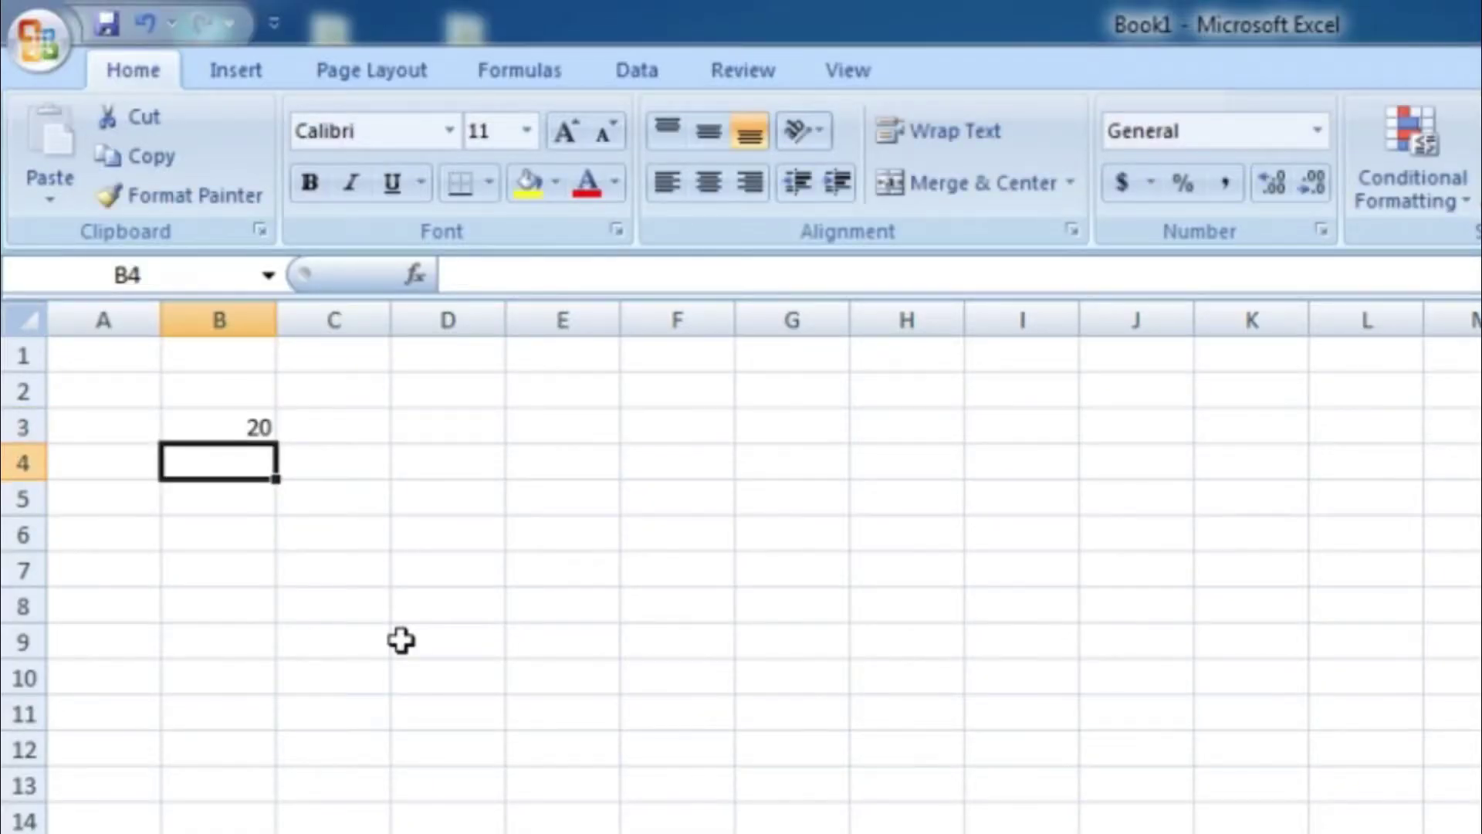
pyautogui.write('30')
pyautogui.press('Return')
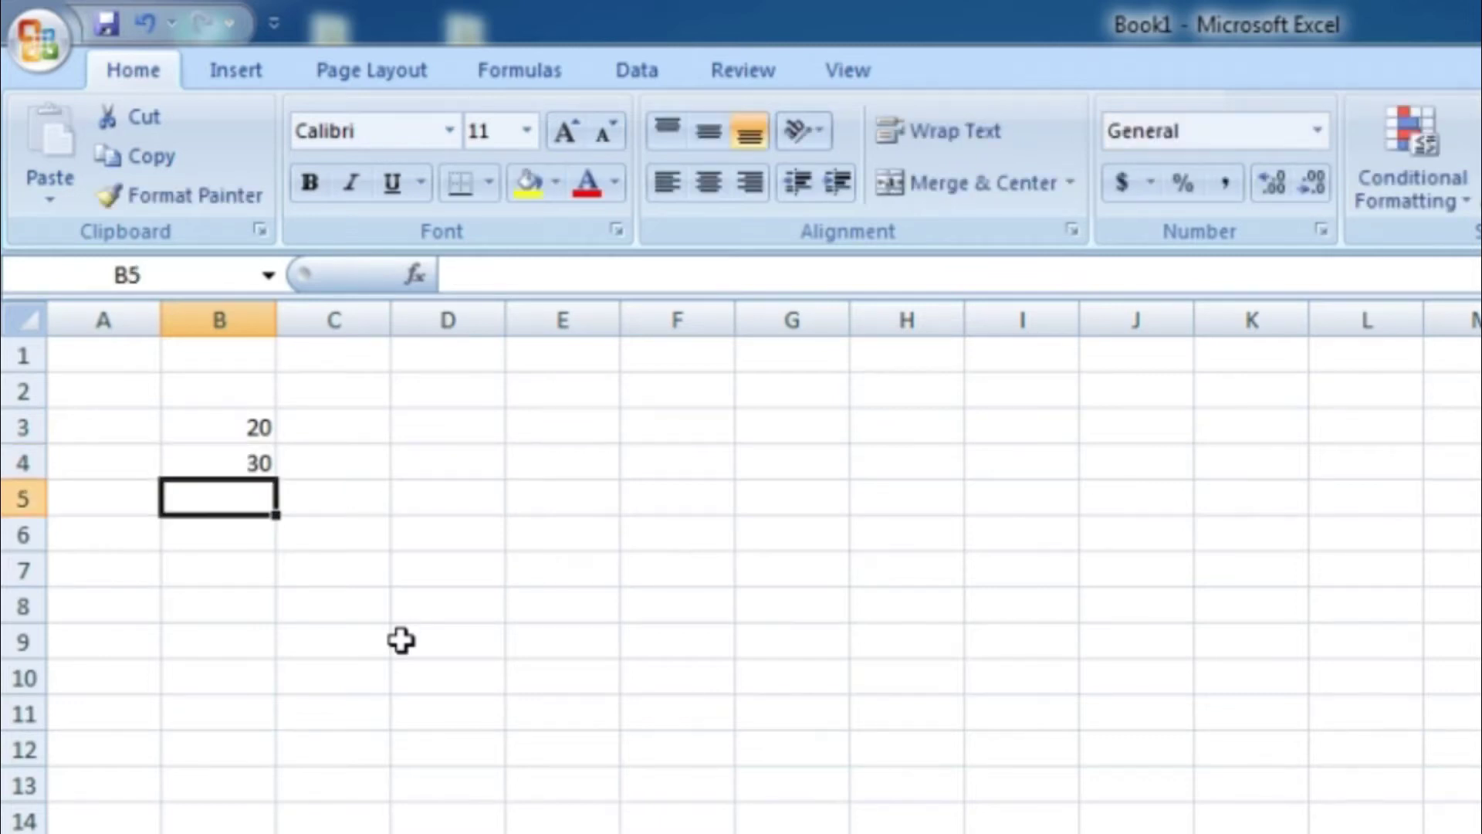
pyautogui.write('=b')
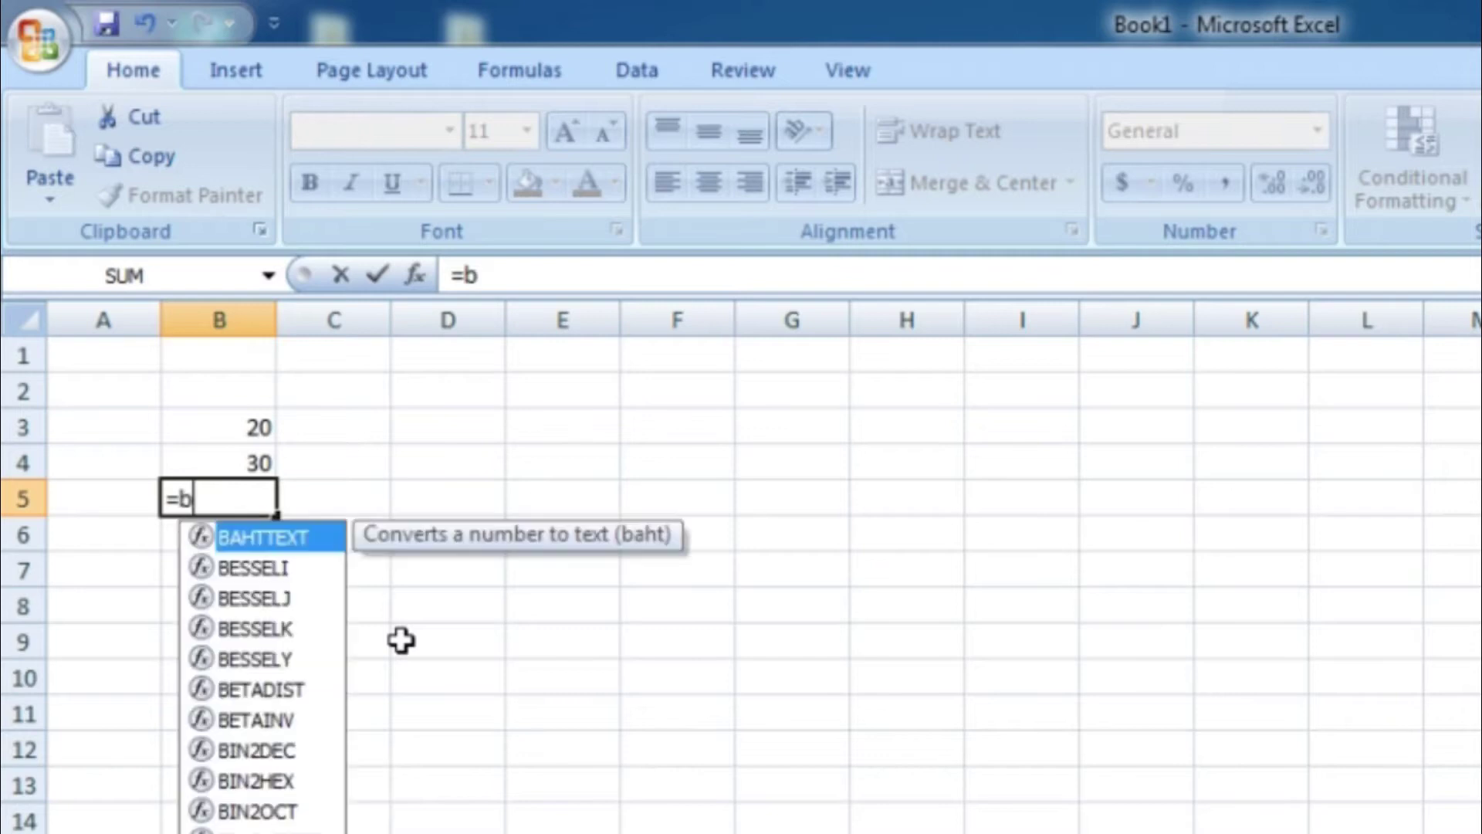
pyautogui.write('3+')
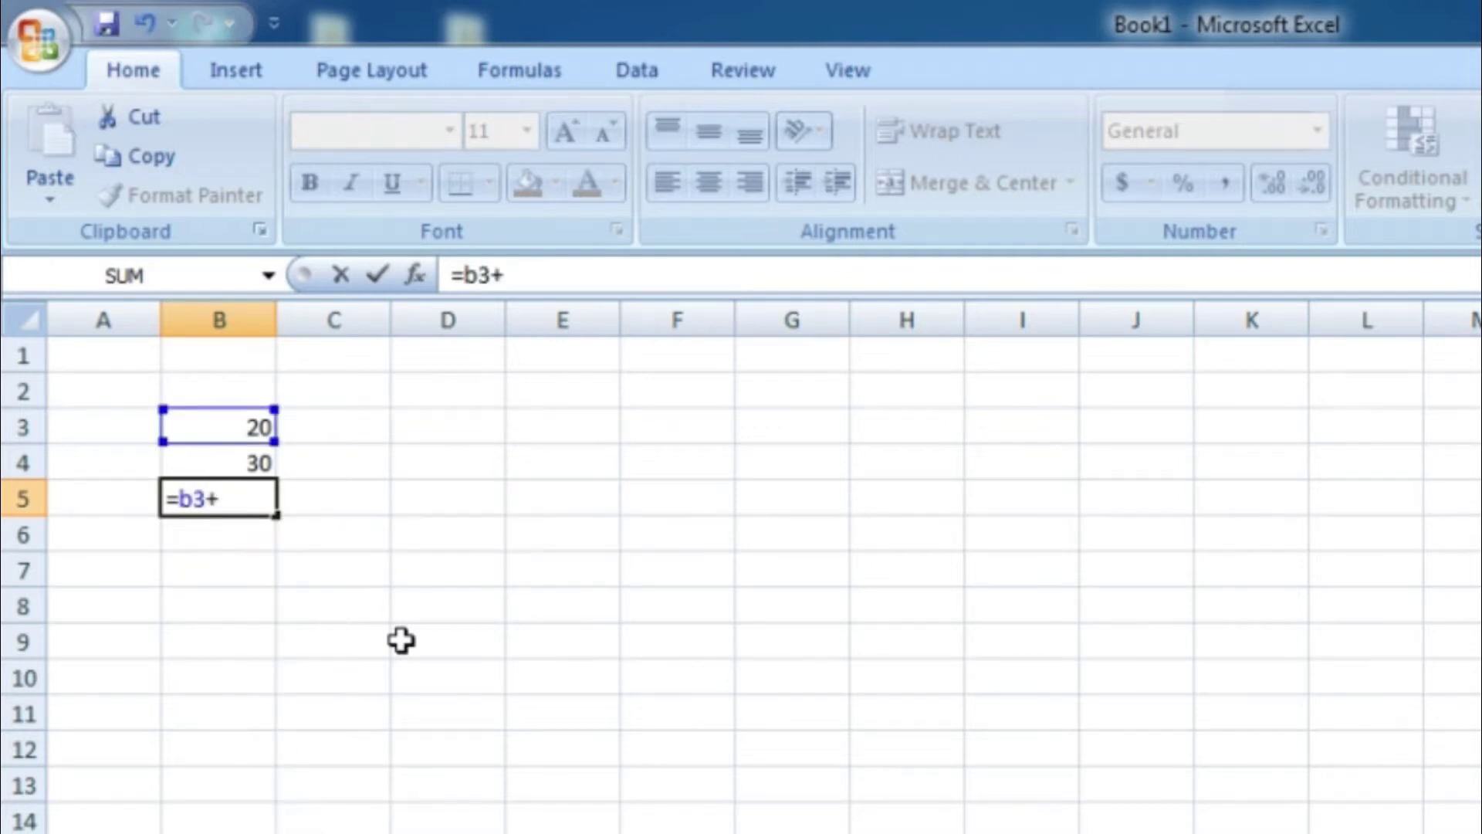
pyautogui.write('b4')
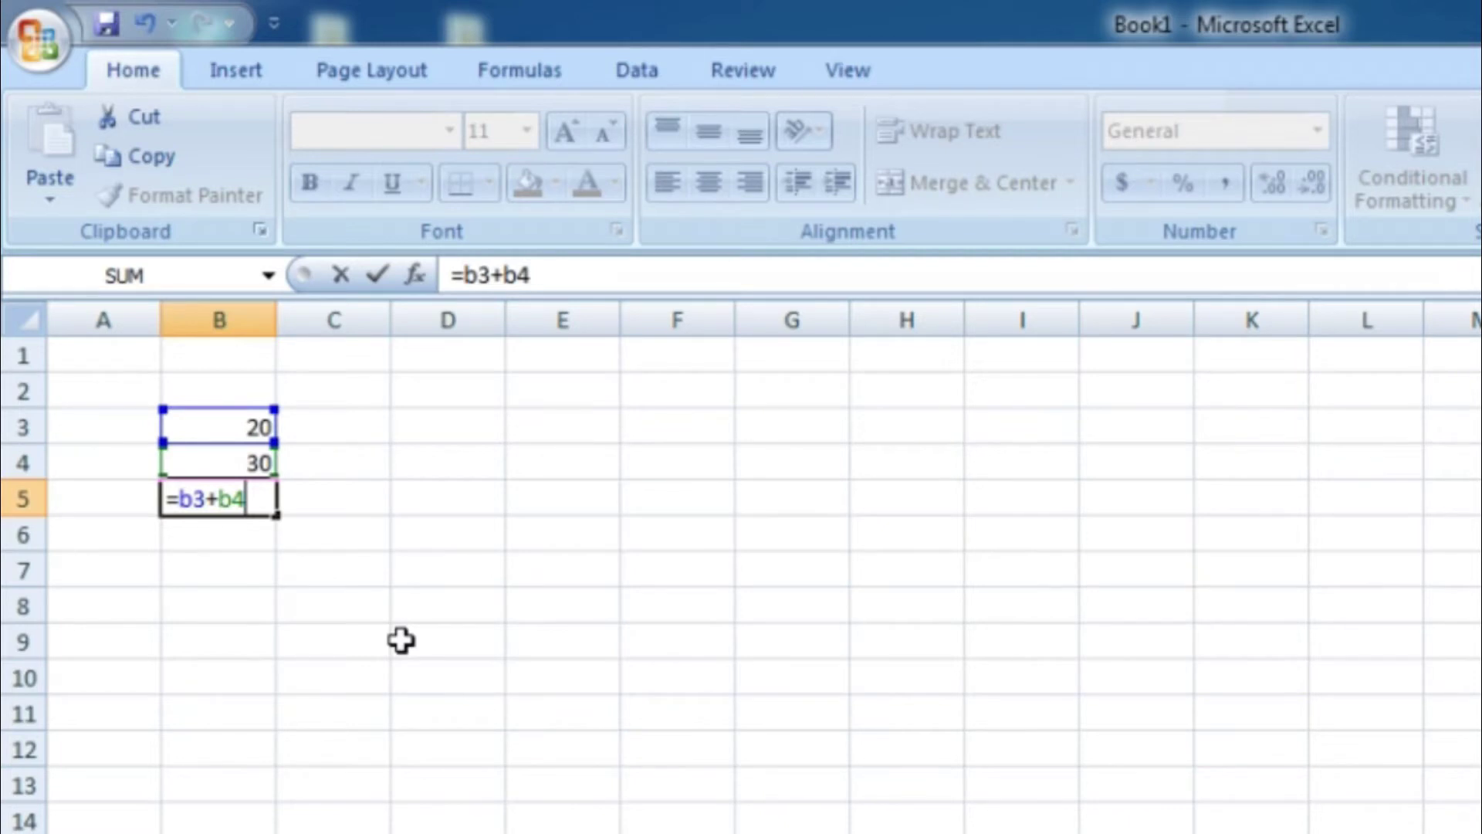
pyautogui.press('Return')
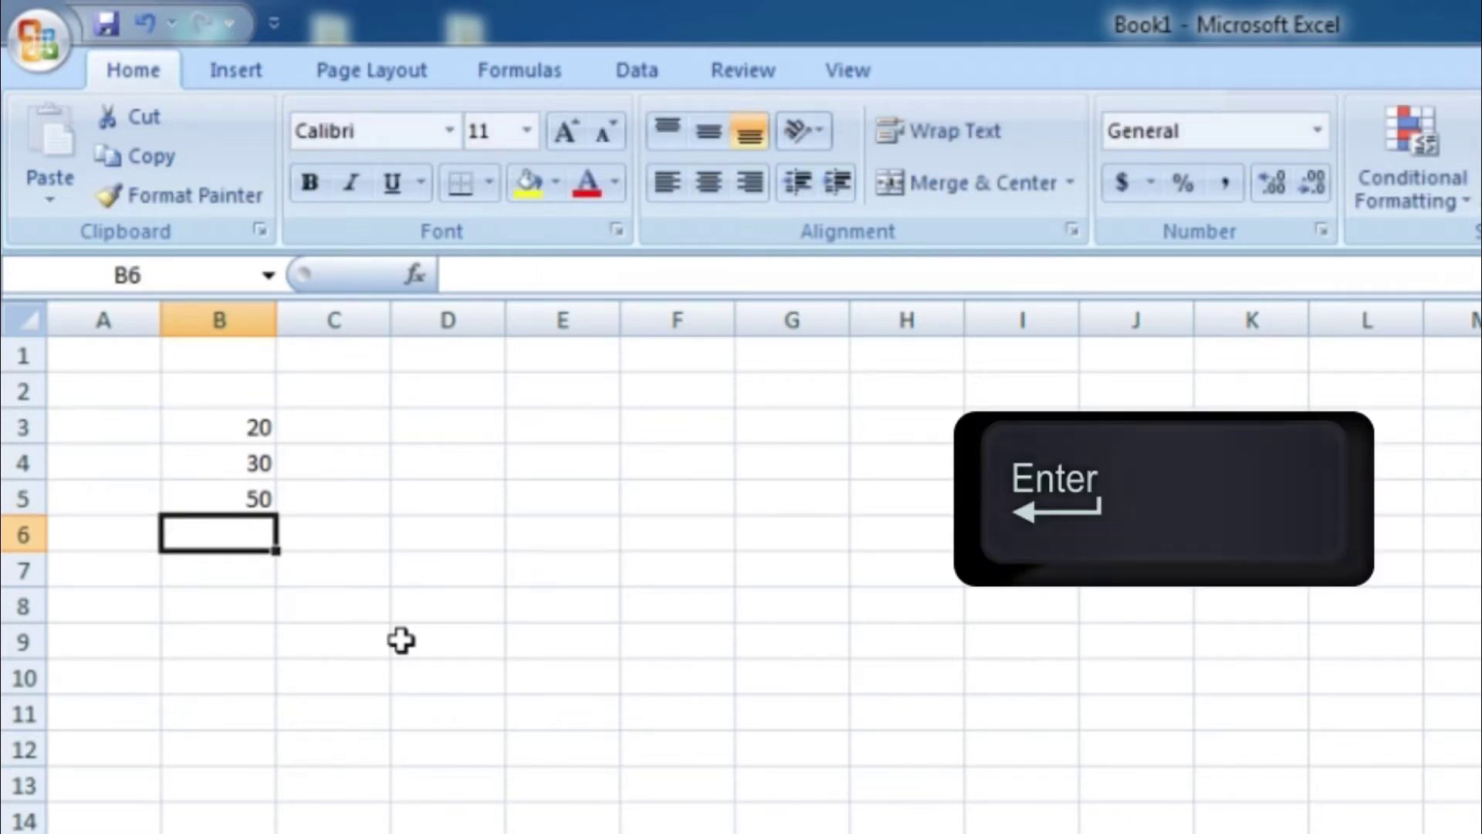
pyautogui.click(260, 499)
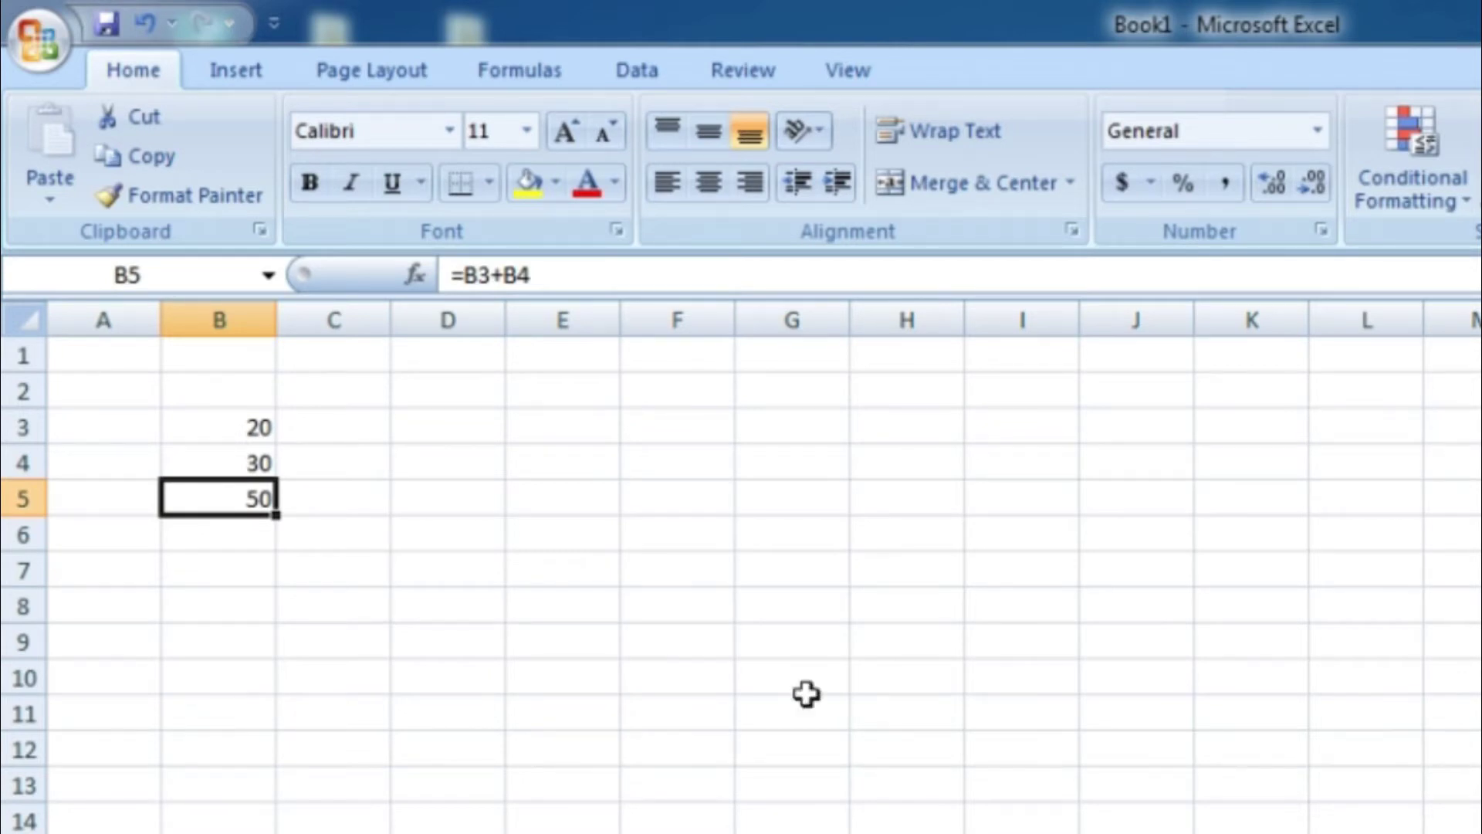
# Change B5's formula from addition to subtraction, then multiplication, then division of B3 by B4.
pyautogui.click(500, 272)
pyautogui.press('BackSpace')
pyautogui.press('Return')
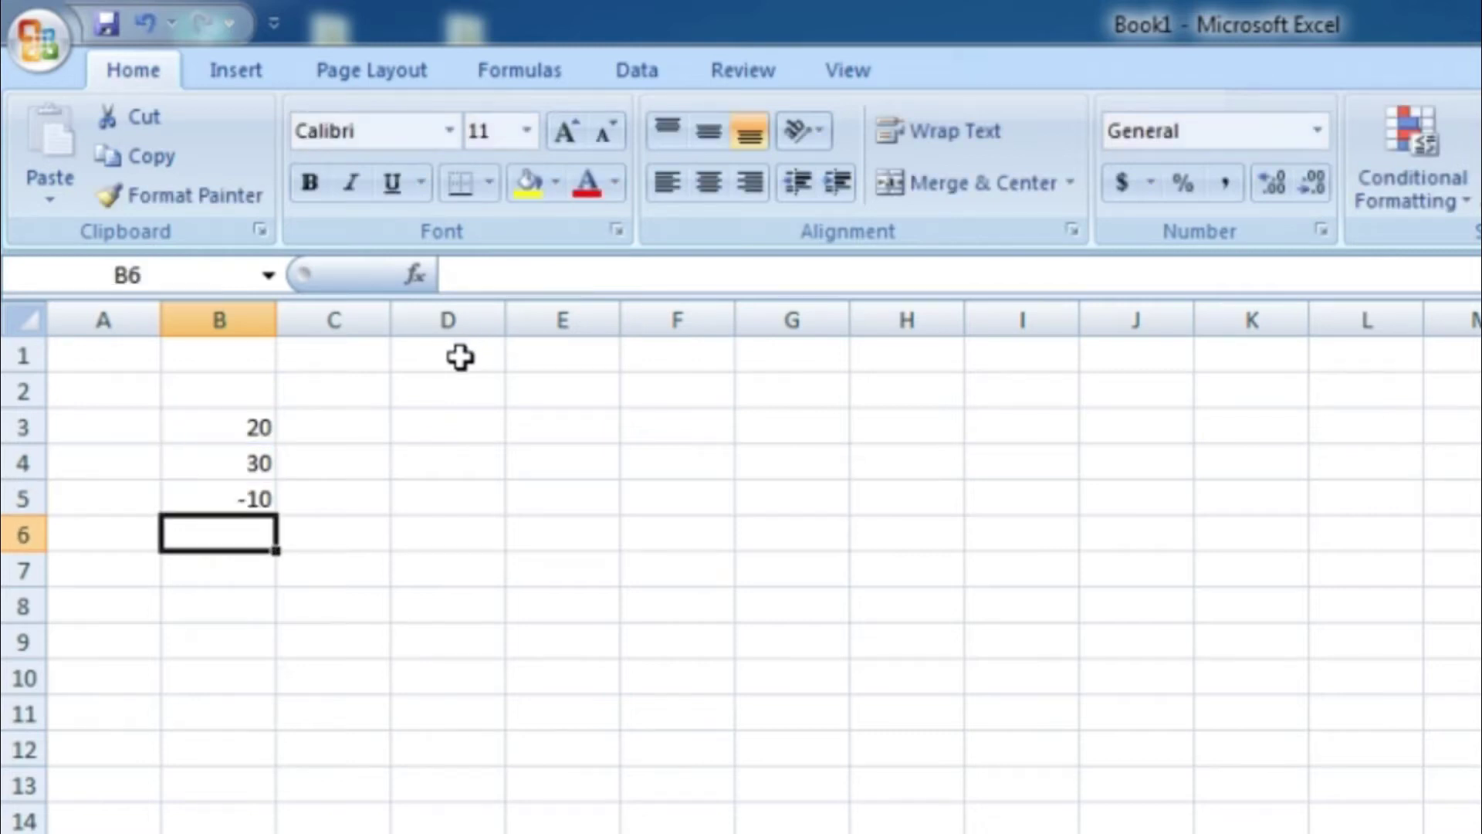
pyautogui.write('600')
pyautogui.press('Return')
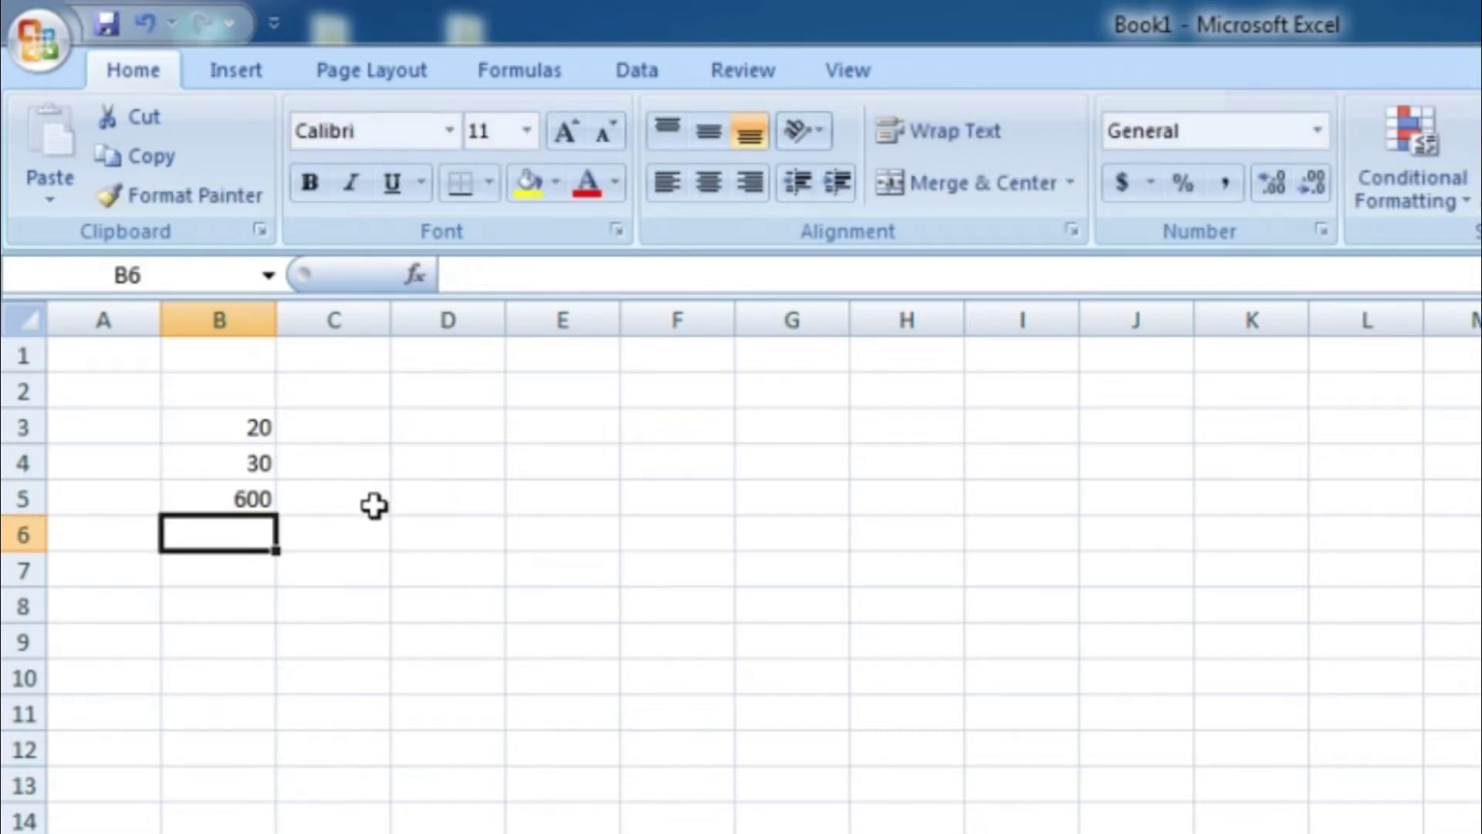
pyautogui.click(249, 490)
pyautogui.click(517, 279)
pyautogui.press('BackSpace')
pyautogui.write('/')
pyautogui.press('Return')
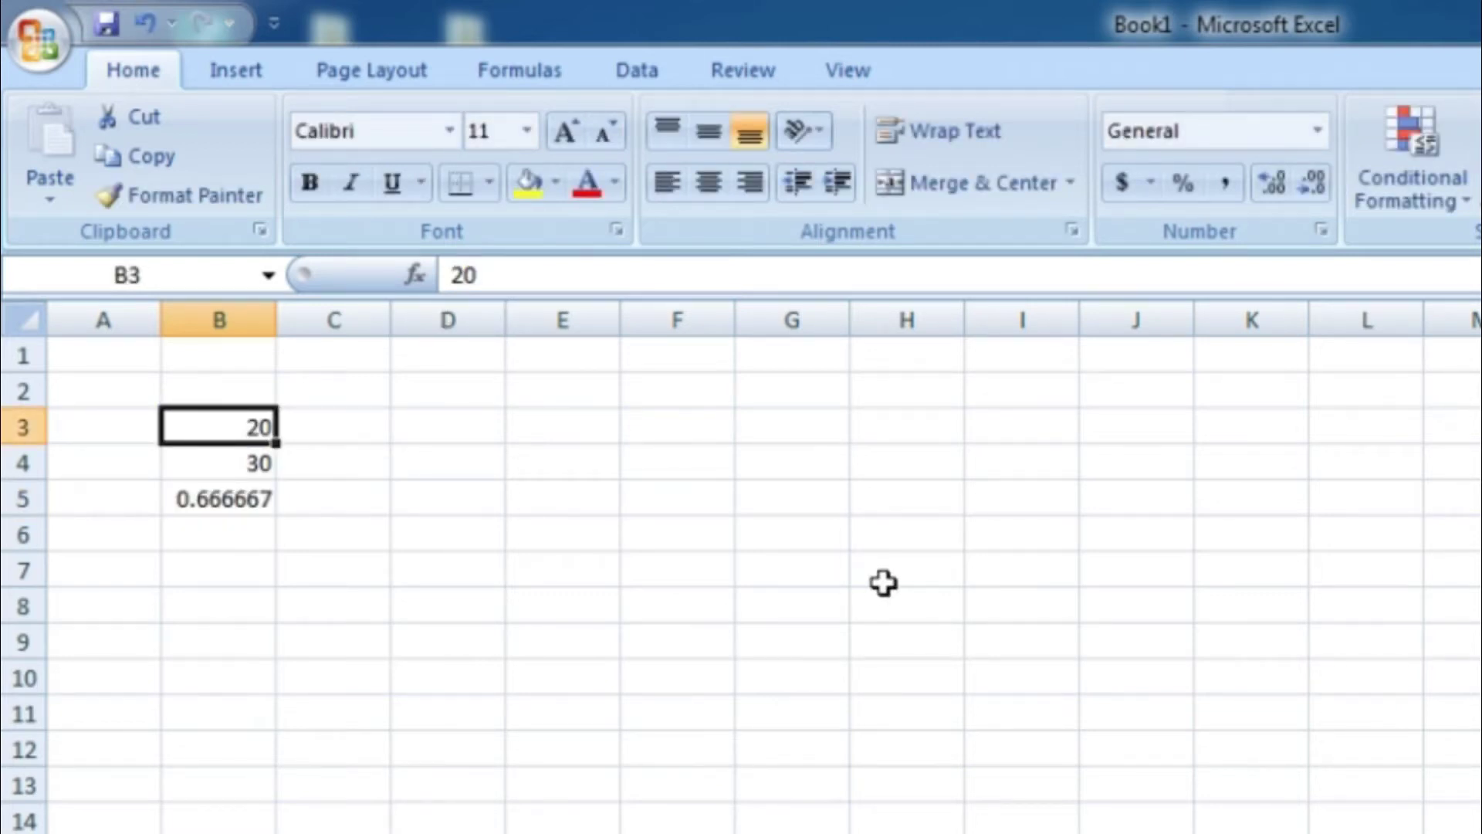
# Re-enter 30 in both B3 and B4 so B5's division shows 1.
pyautogui.write('3')
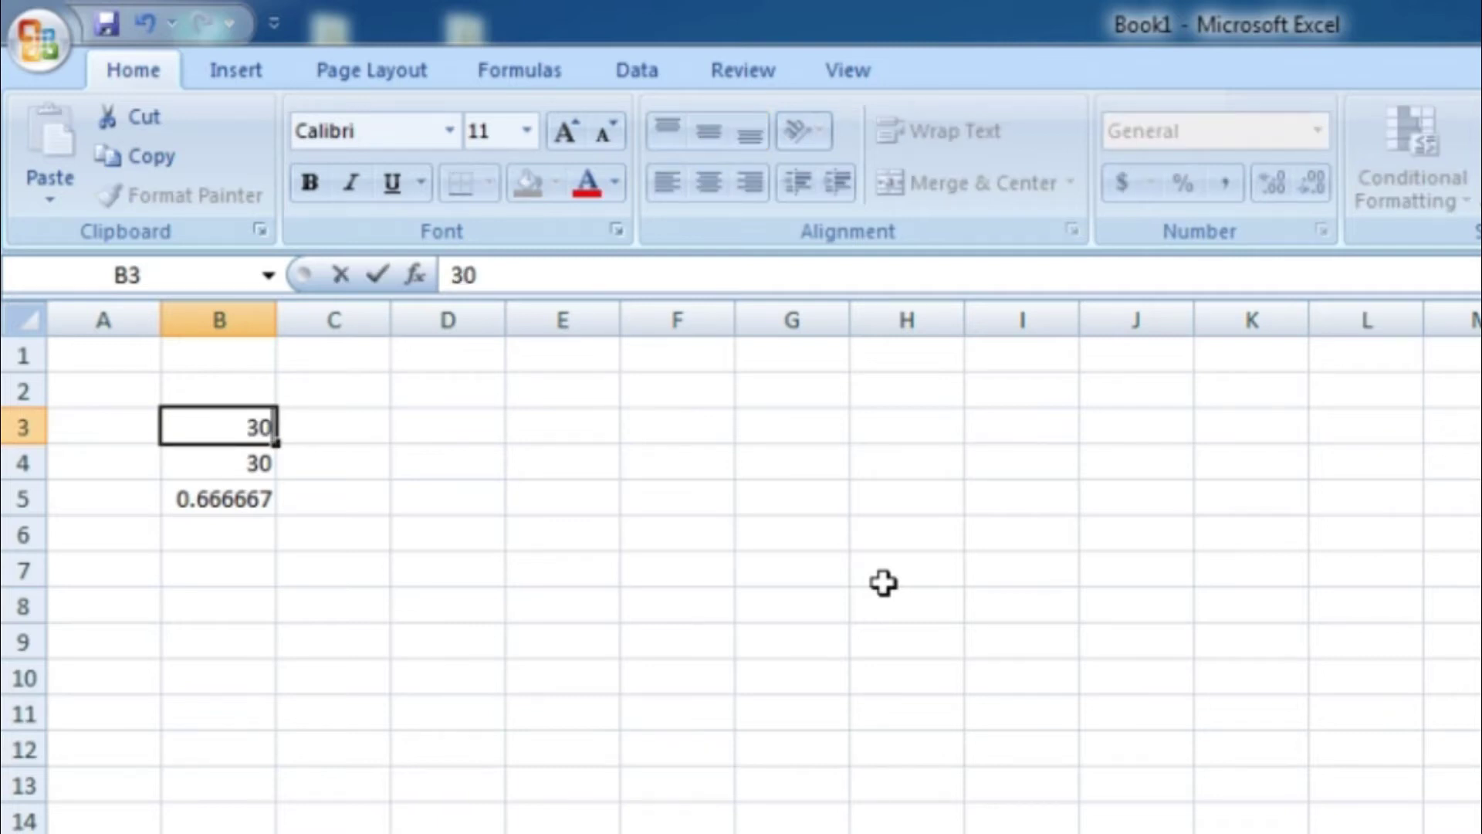
pyautogui.press('Right')
pyautogui.press('Down')
pyautogui.press('Left')
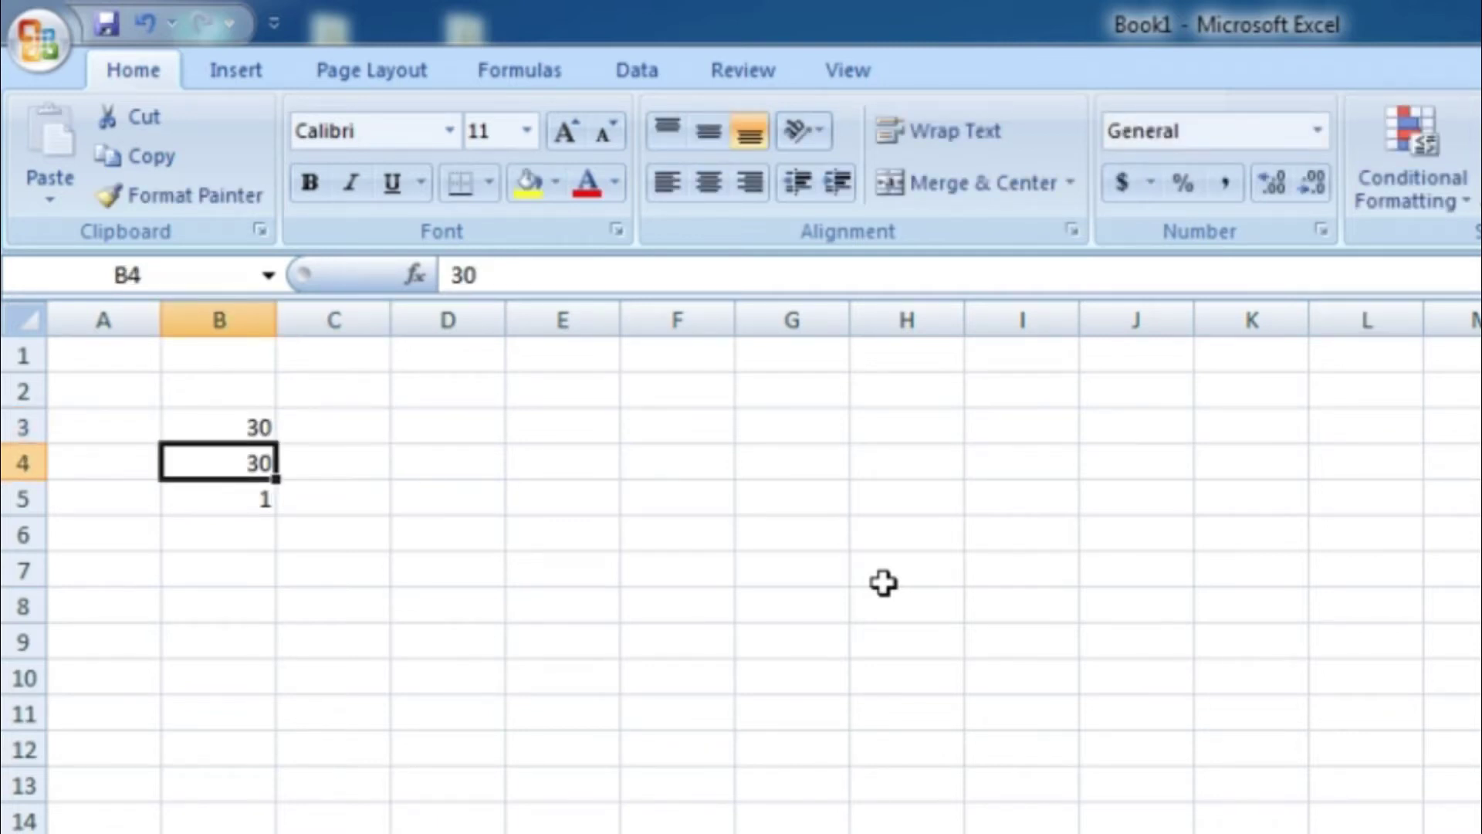
pyautogui.write('3')
pyautogui.press('Right')
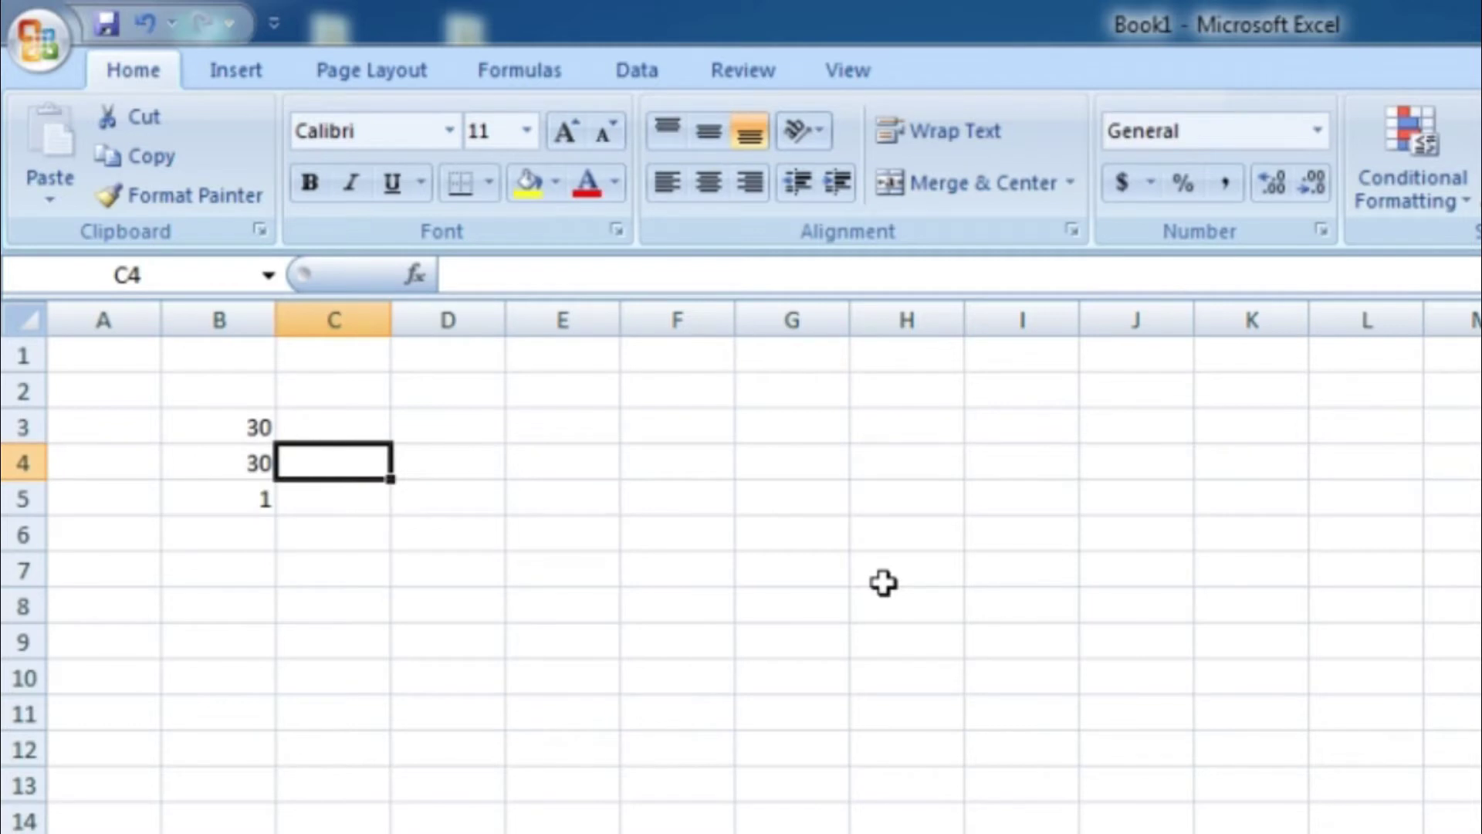
pyautogui.moveTo(217, 498)
pyautogui.mouseDown()
pyautogui.moveTo(474, 515)
pyautogui.moveTo(257, 513)
pyautogui.mouseUp()
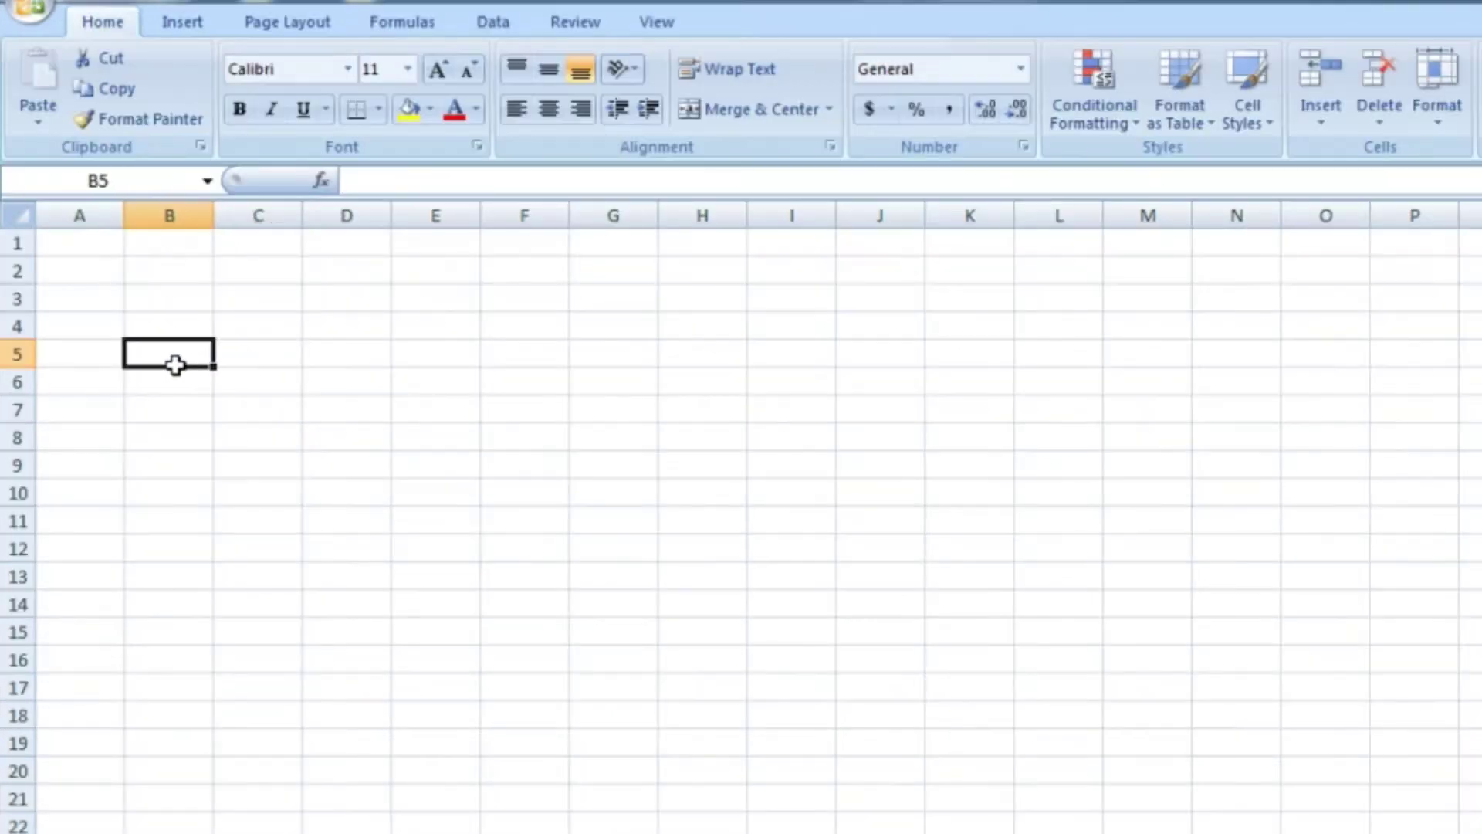
# Enter the Class/Boys/Girls table (VIII 18/20, IX 22/17, X 16/18) and choose a clustered column chart.
pyautogui.write('C')
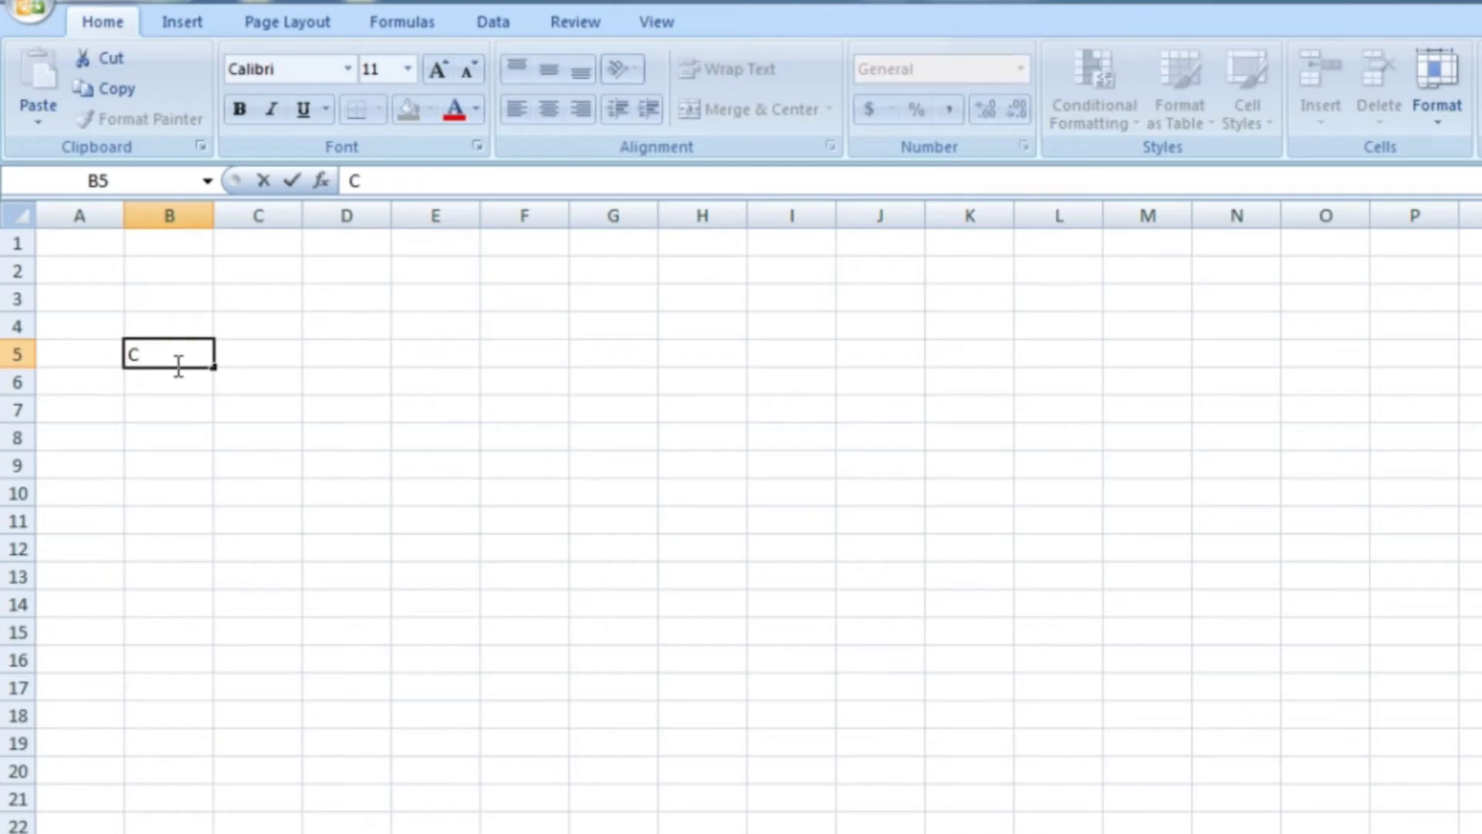
pyautogui.write('lass')
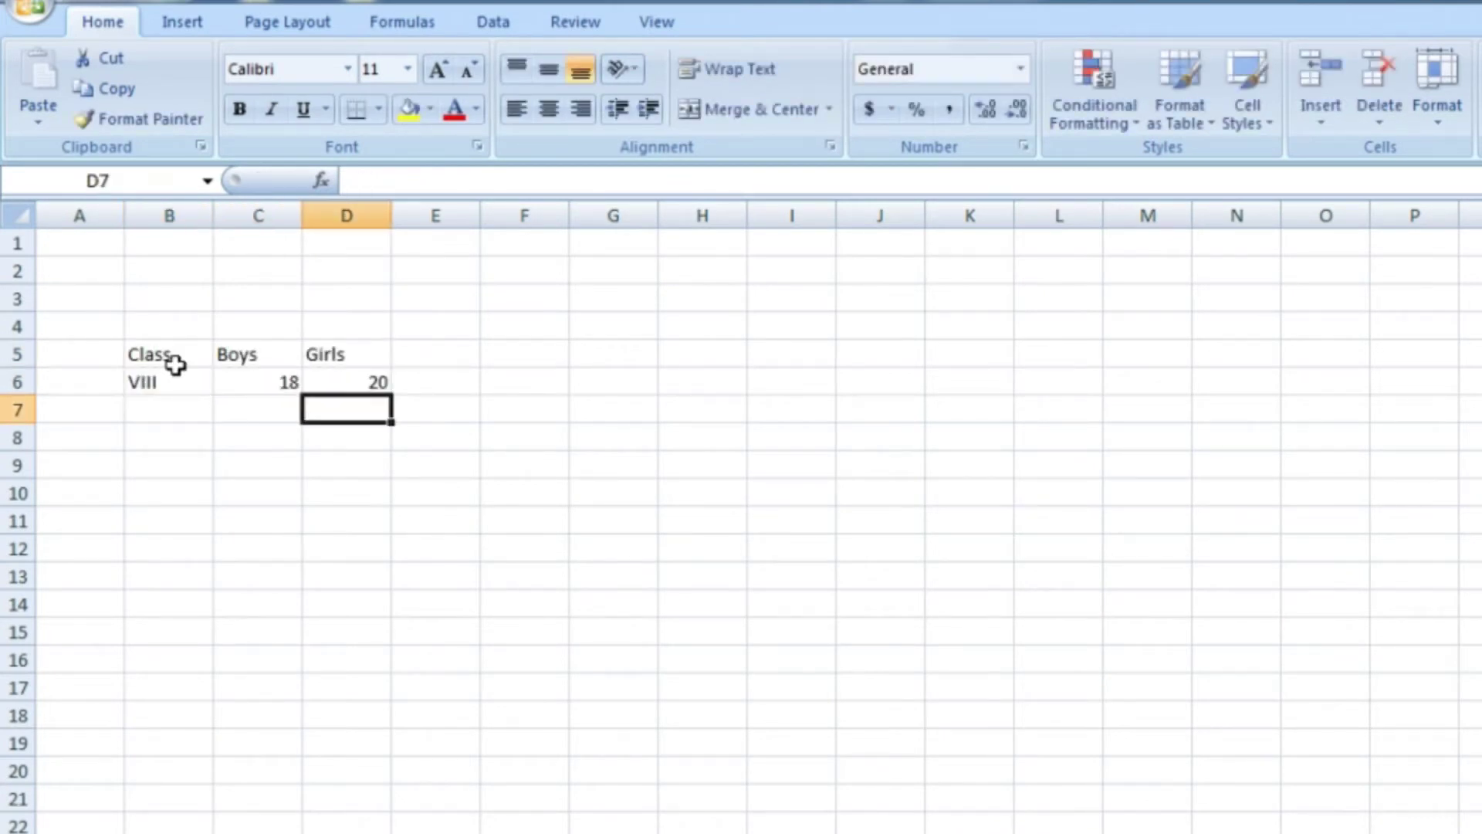
pyautogui.write('\tBoys\tGirls VIII\t18\t20 IX\t22\t17 X\t16\t18')
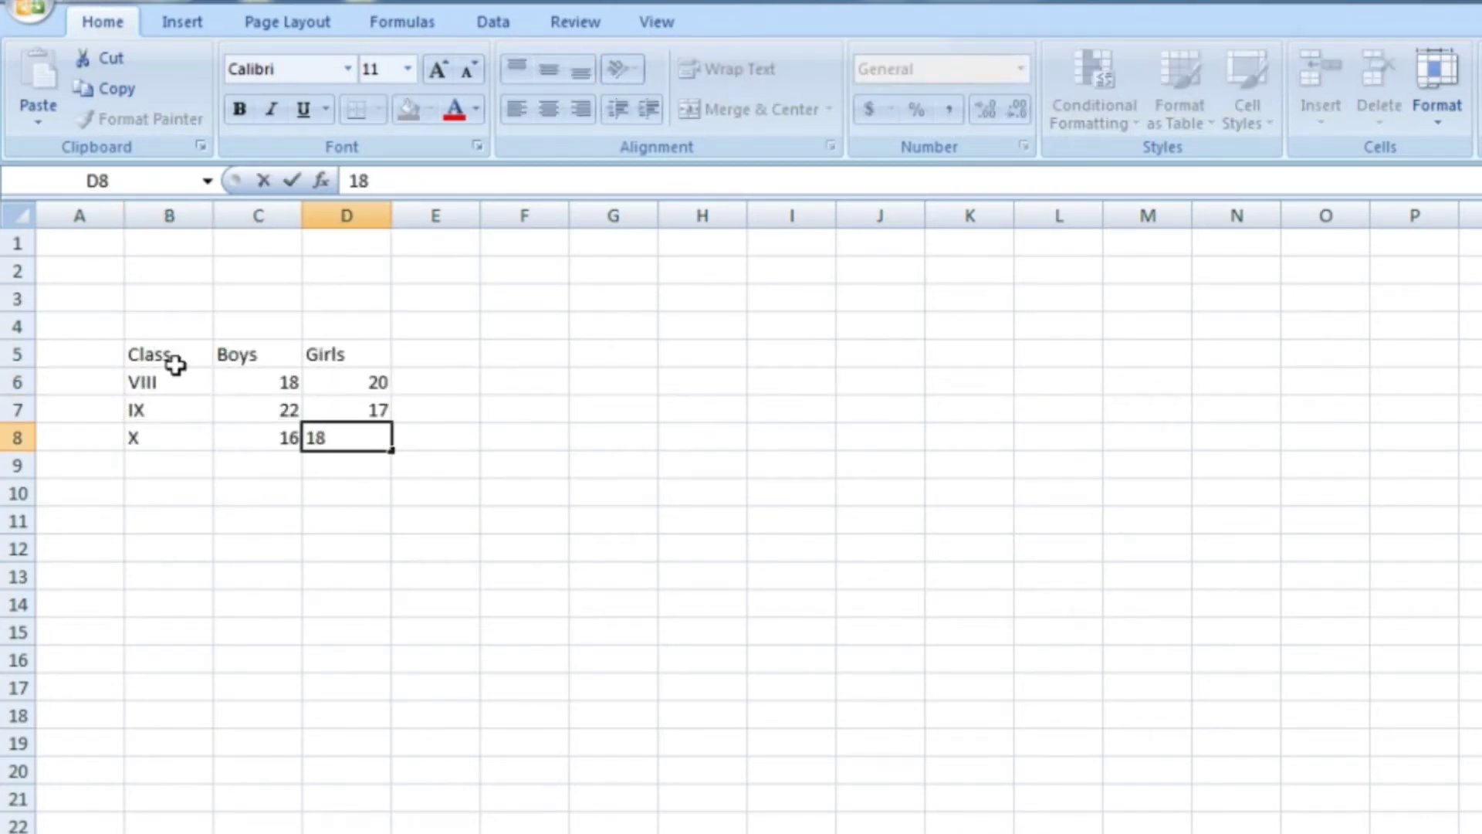
pyautogui.moveTo(128, 349)
pyautogui.mouseDown()
pyautogui.moveTo(284, 451)
pyautogui.moveTo(340, 447)
pyautogui.mouseUp()
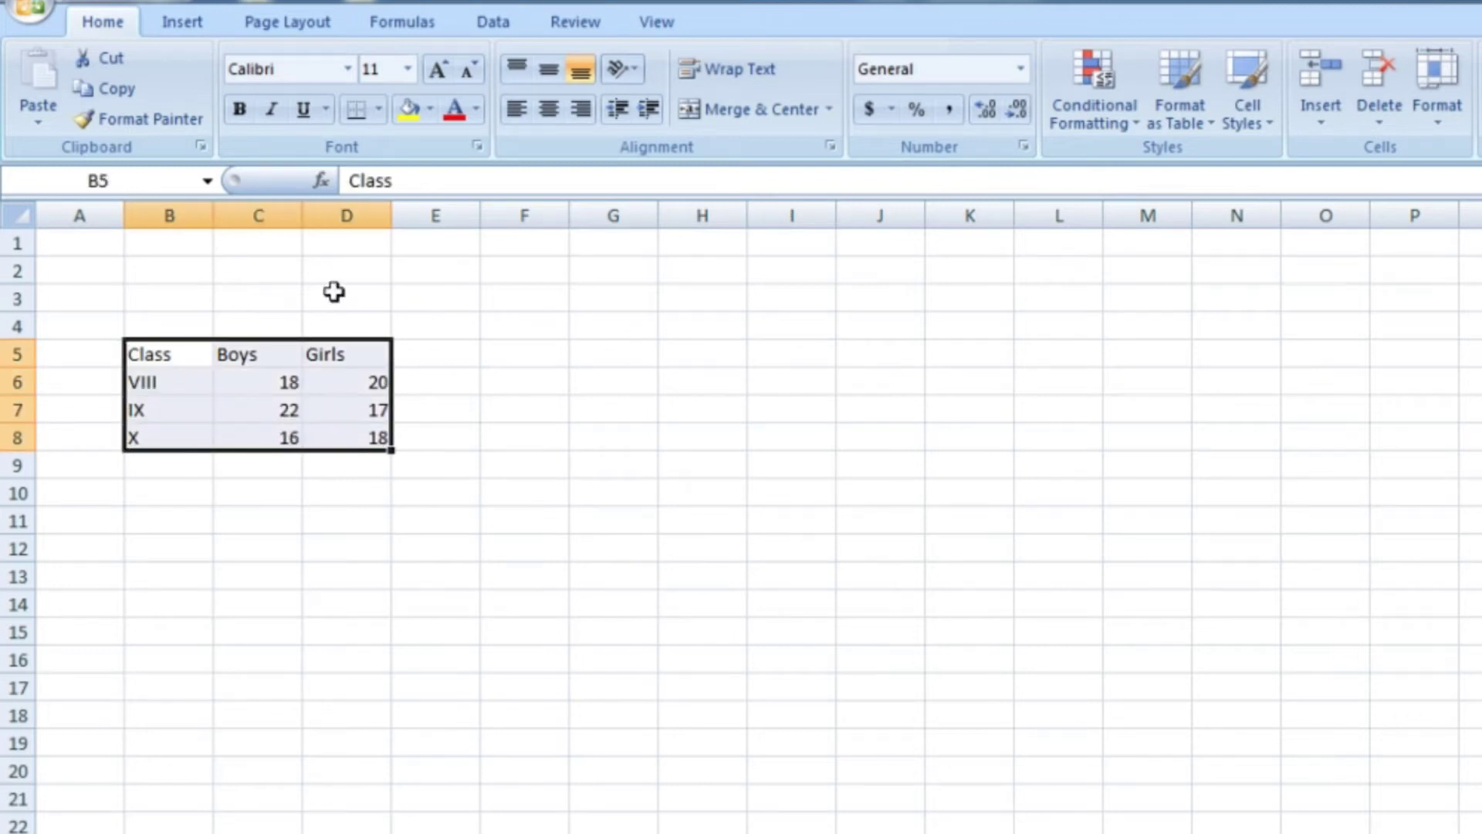
pyautogui.click(178, 31)
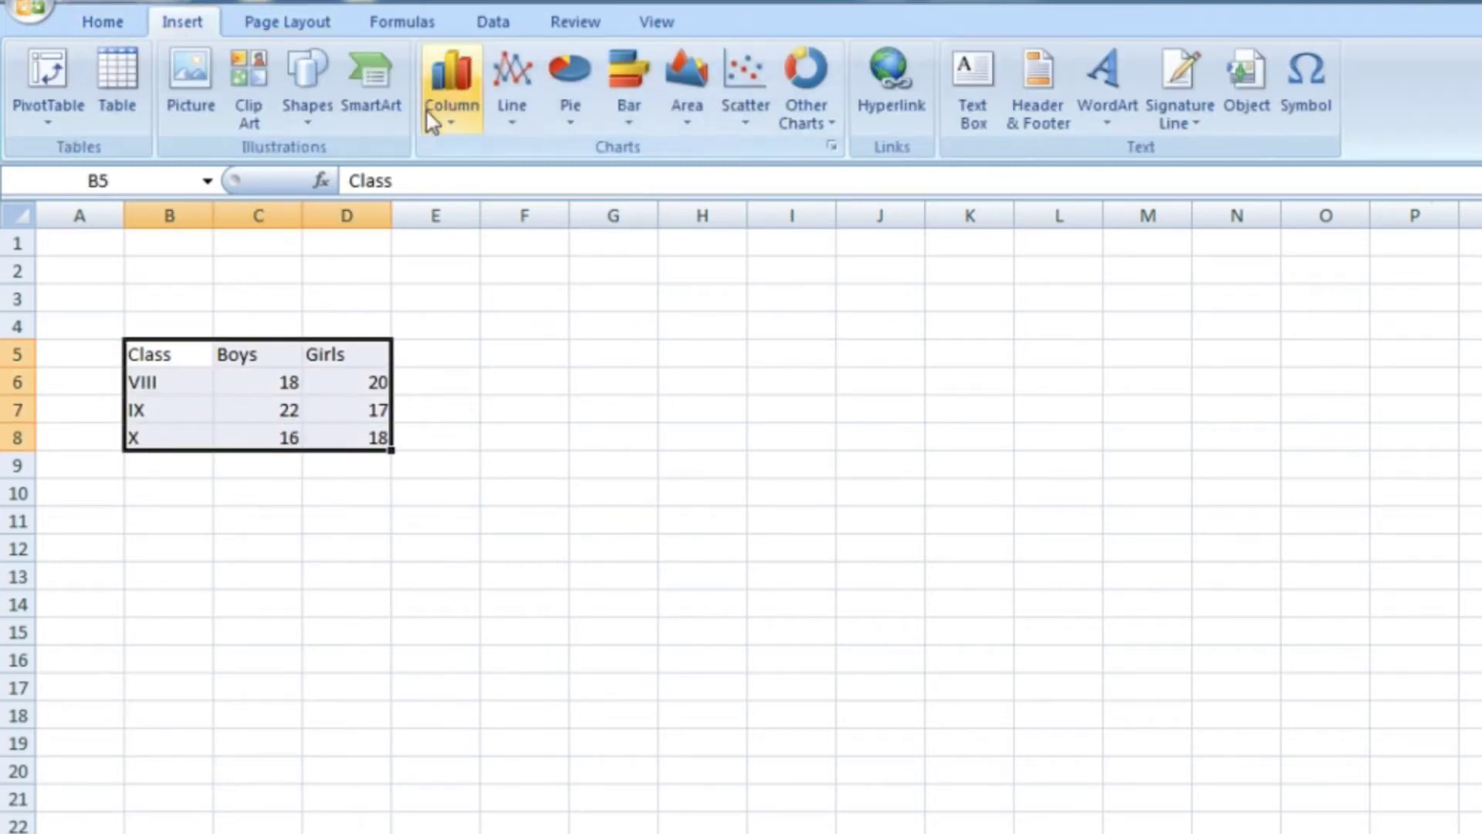
pyautogui.click(831, 147)
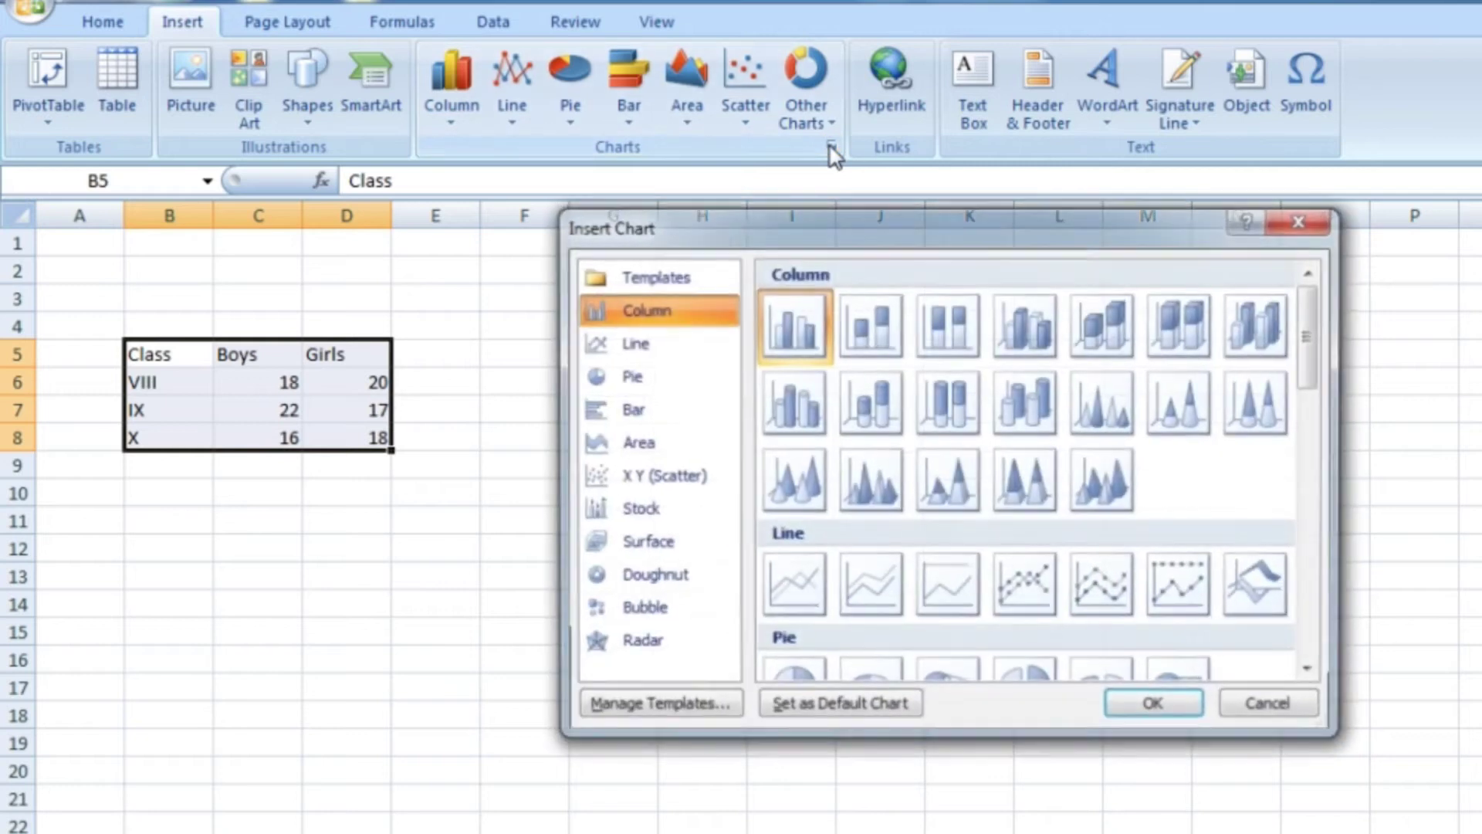
pyautogui.click(1156, 706)
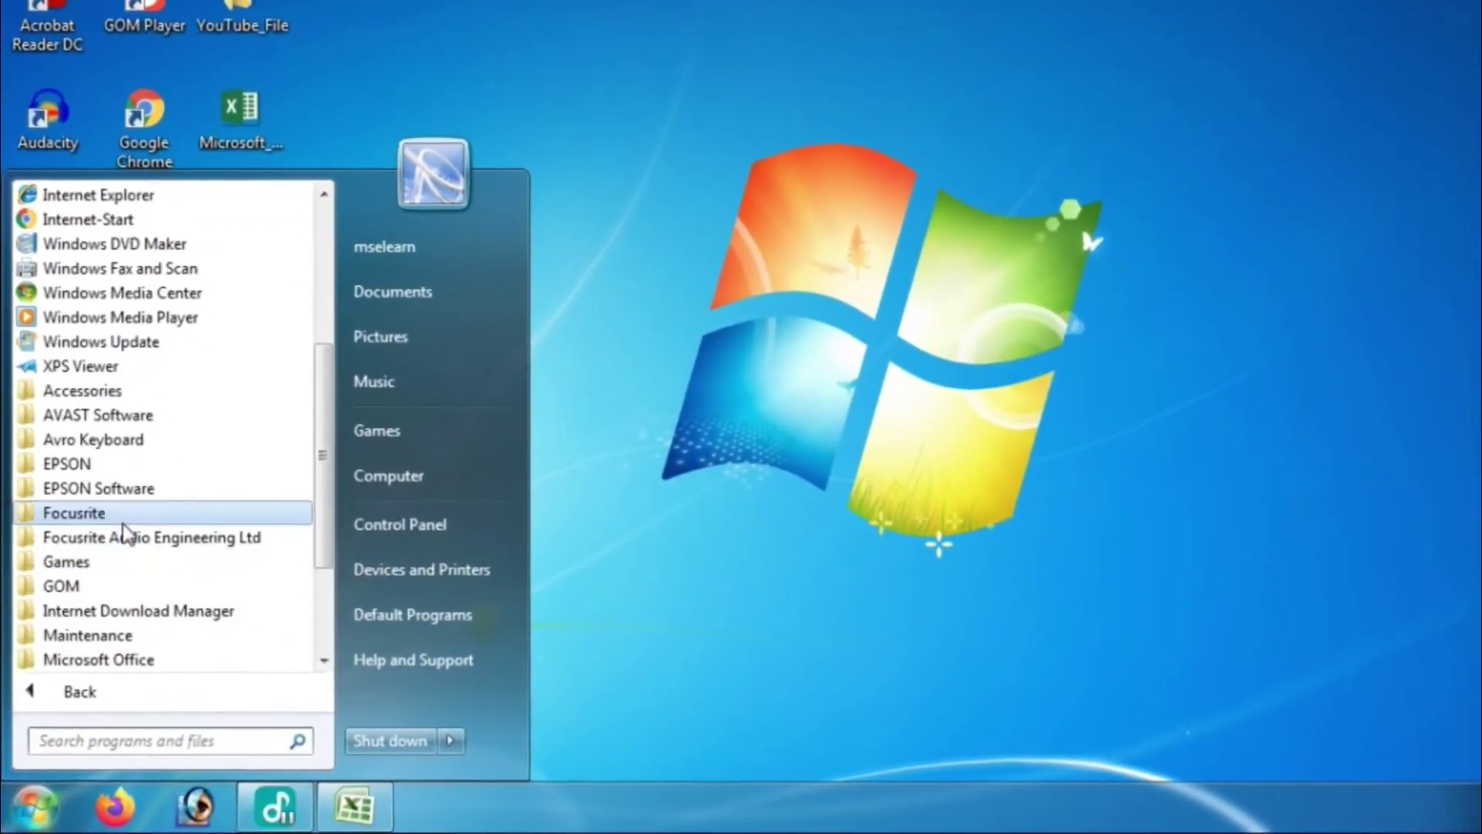
# Launch Microsoft Office Excel 2007 from the Microsoft Office programs folder.
pyautogui.click(146, 661)
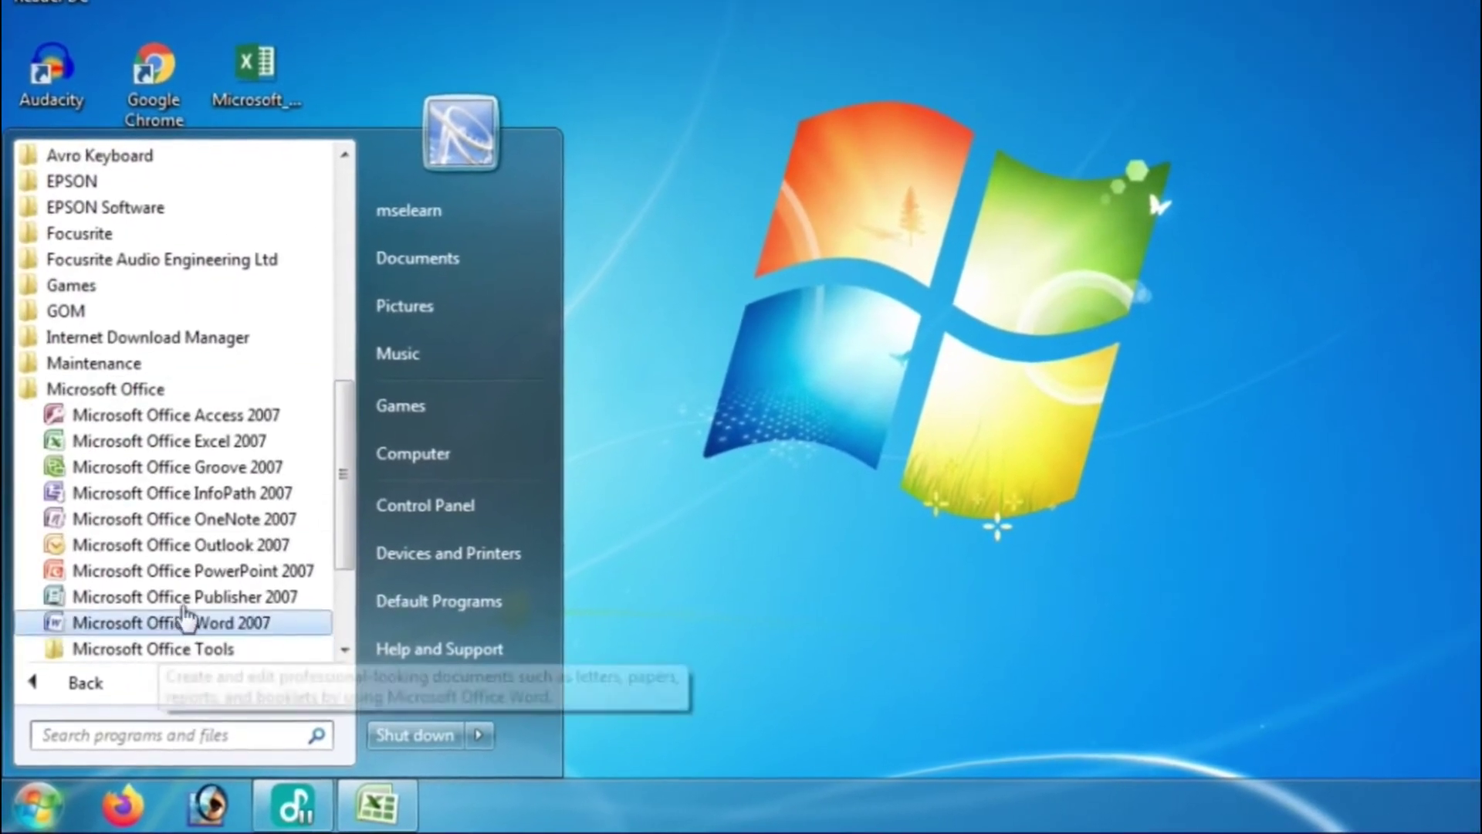
pyautogui.click(254, 446)
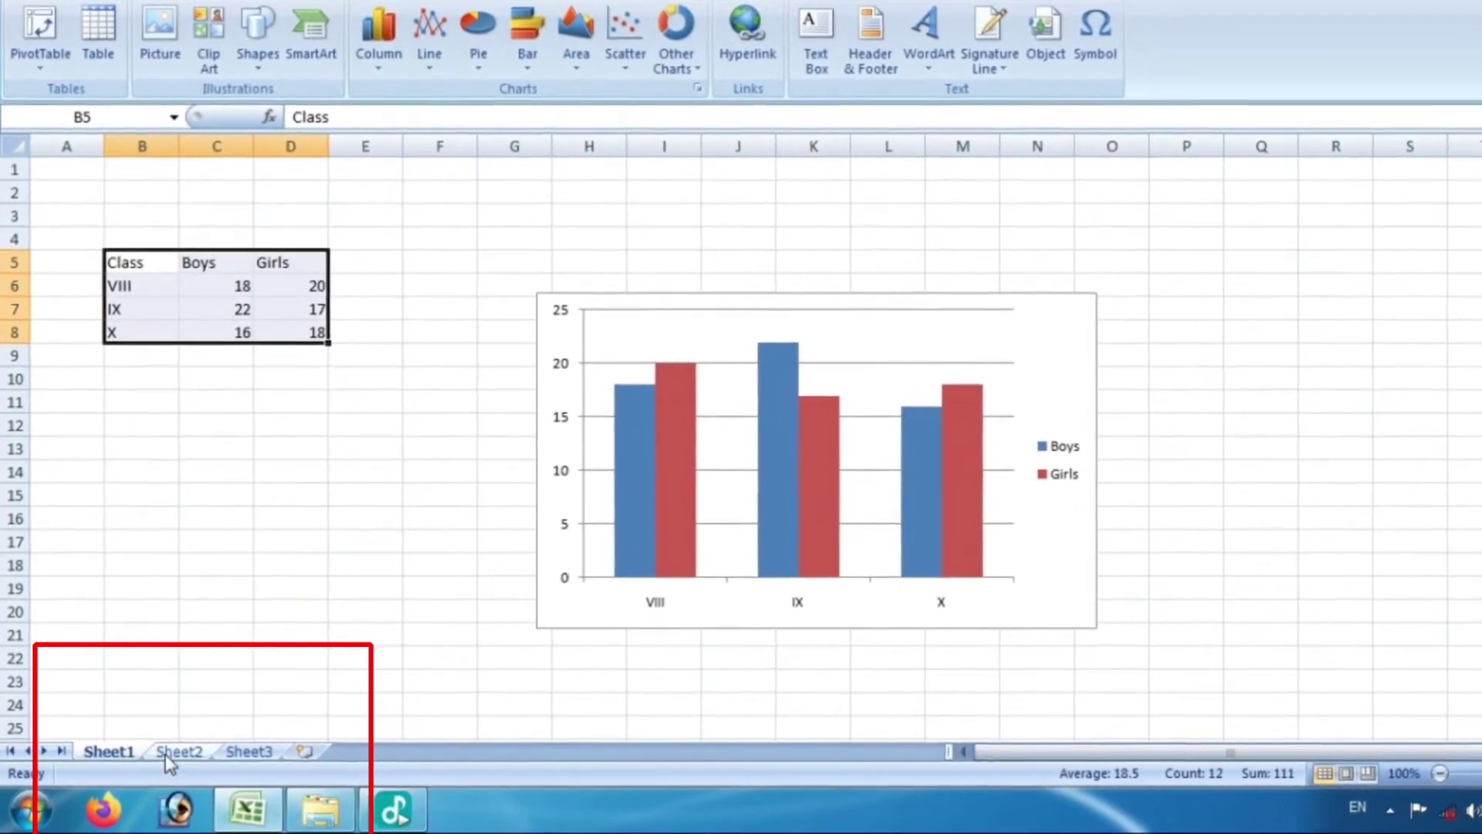
# Add a new Sheet4 worksheet, then return to Sheet1 with the table and chart.
pyautogui.click(176, 752)
pyautogui.click(248, 752)
pyautogui.click(321, 747)
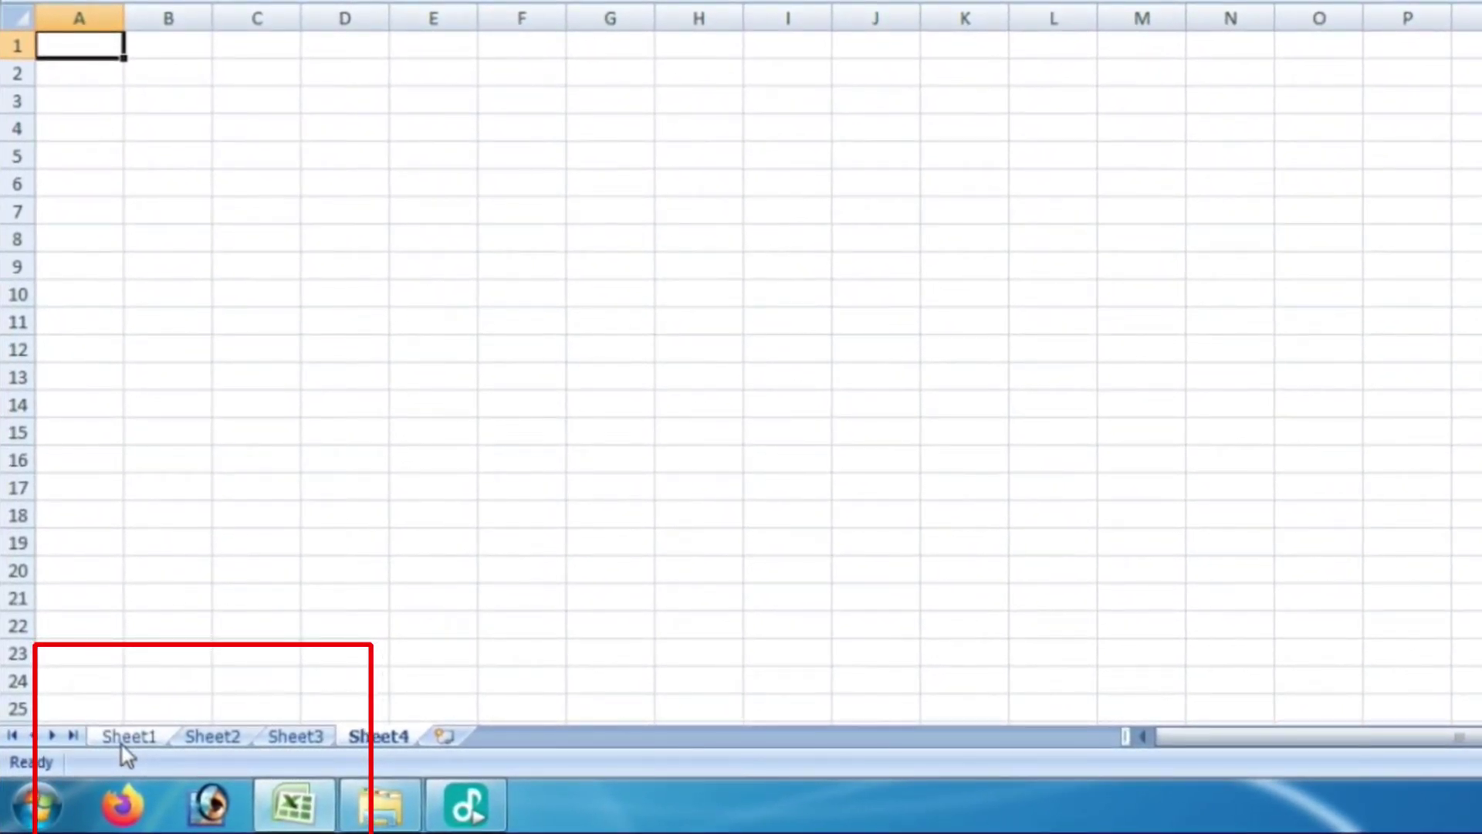
pyautogui.click(123, 737)
pyautogui.write('School')
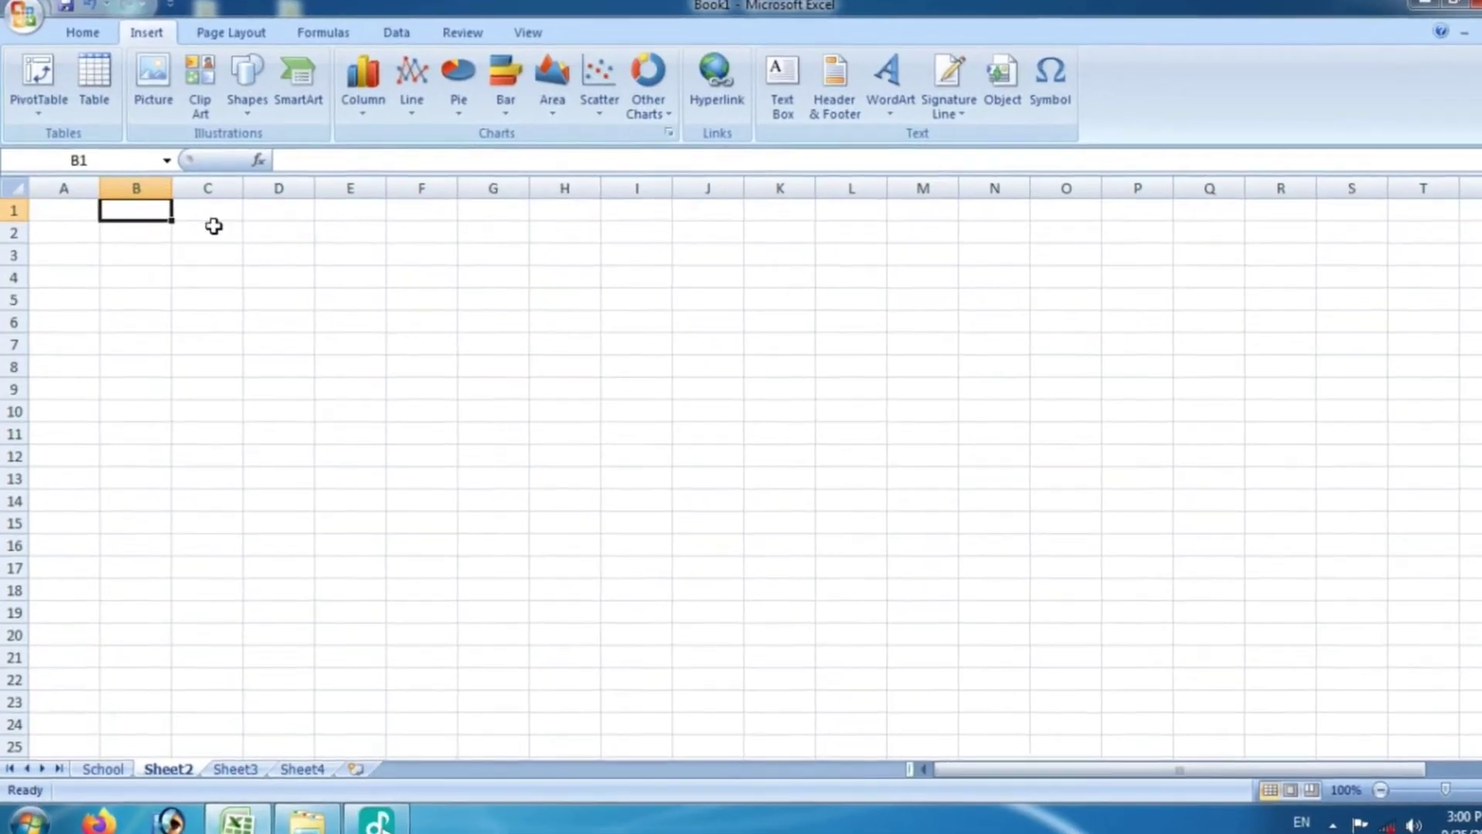
pyautogui.click(210, 185)
pyautogui.click(282, 343)
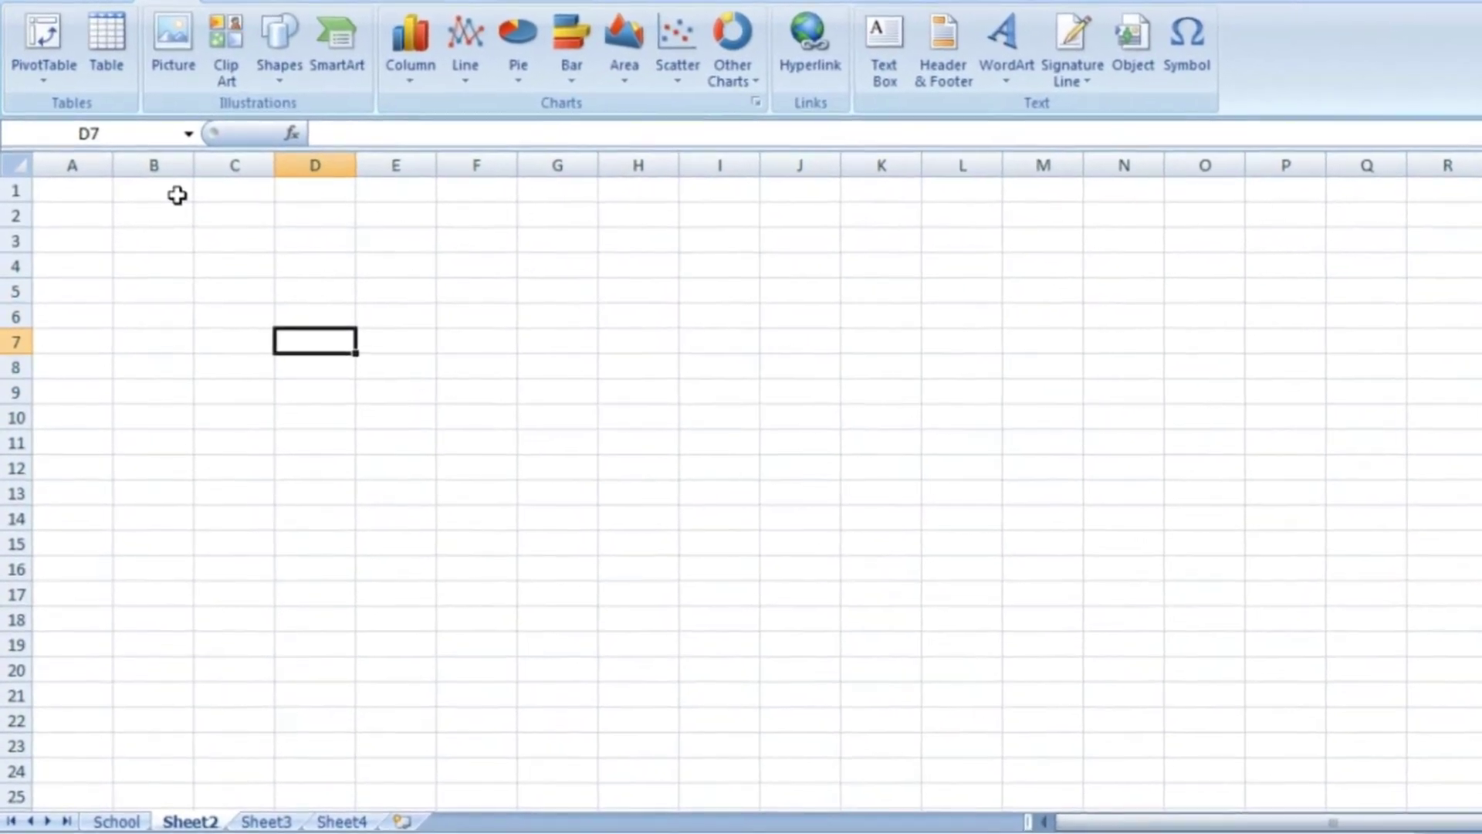
pyautogui.click(128, 145)
pyautogui.write('b15')
pyautogui.press('Return')
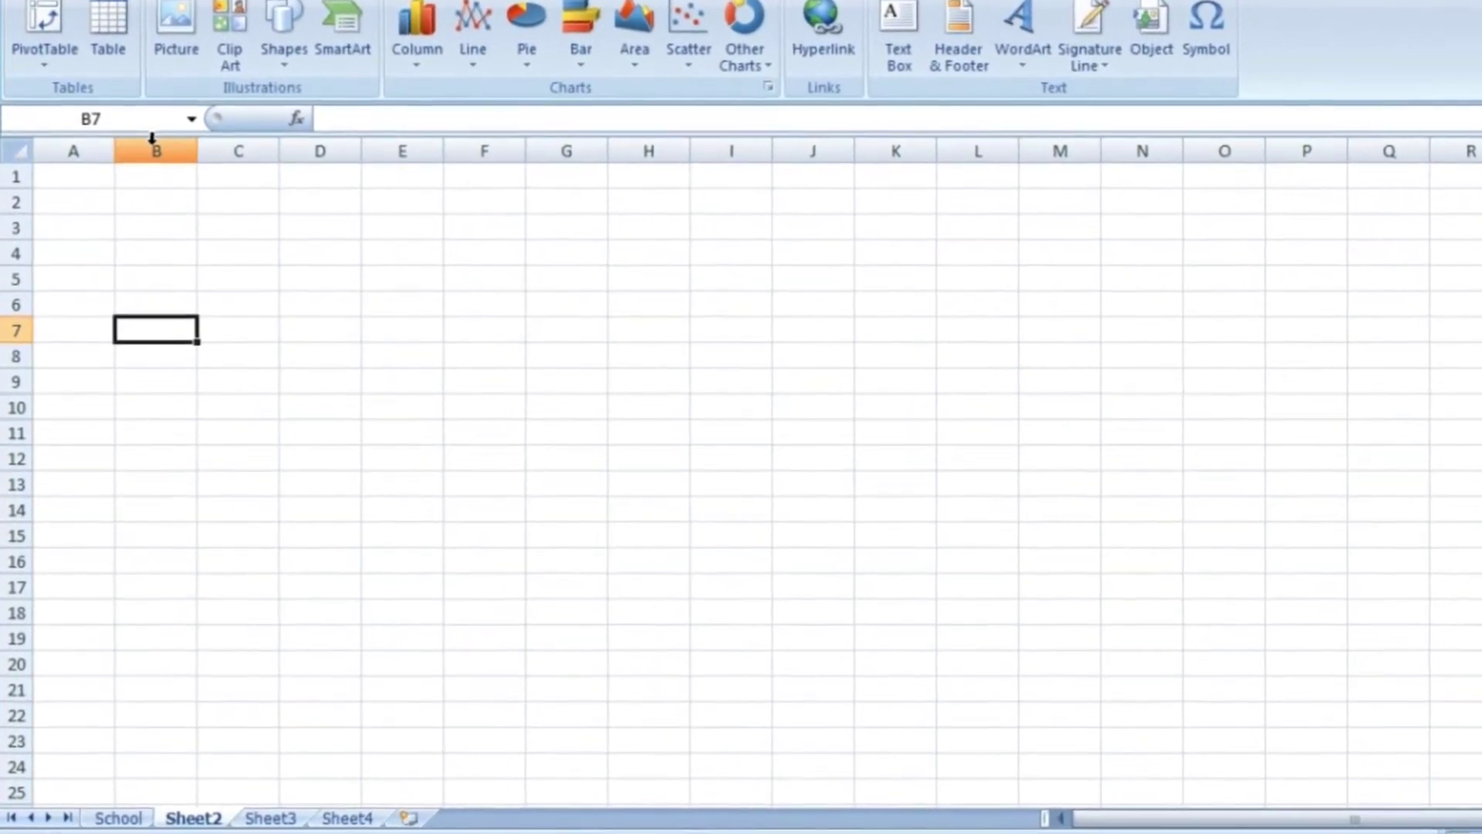
pyautogui.click(179, 293)
pyautogui.click(165, 142)
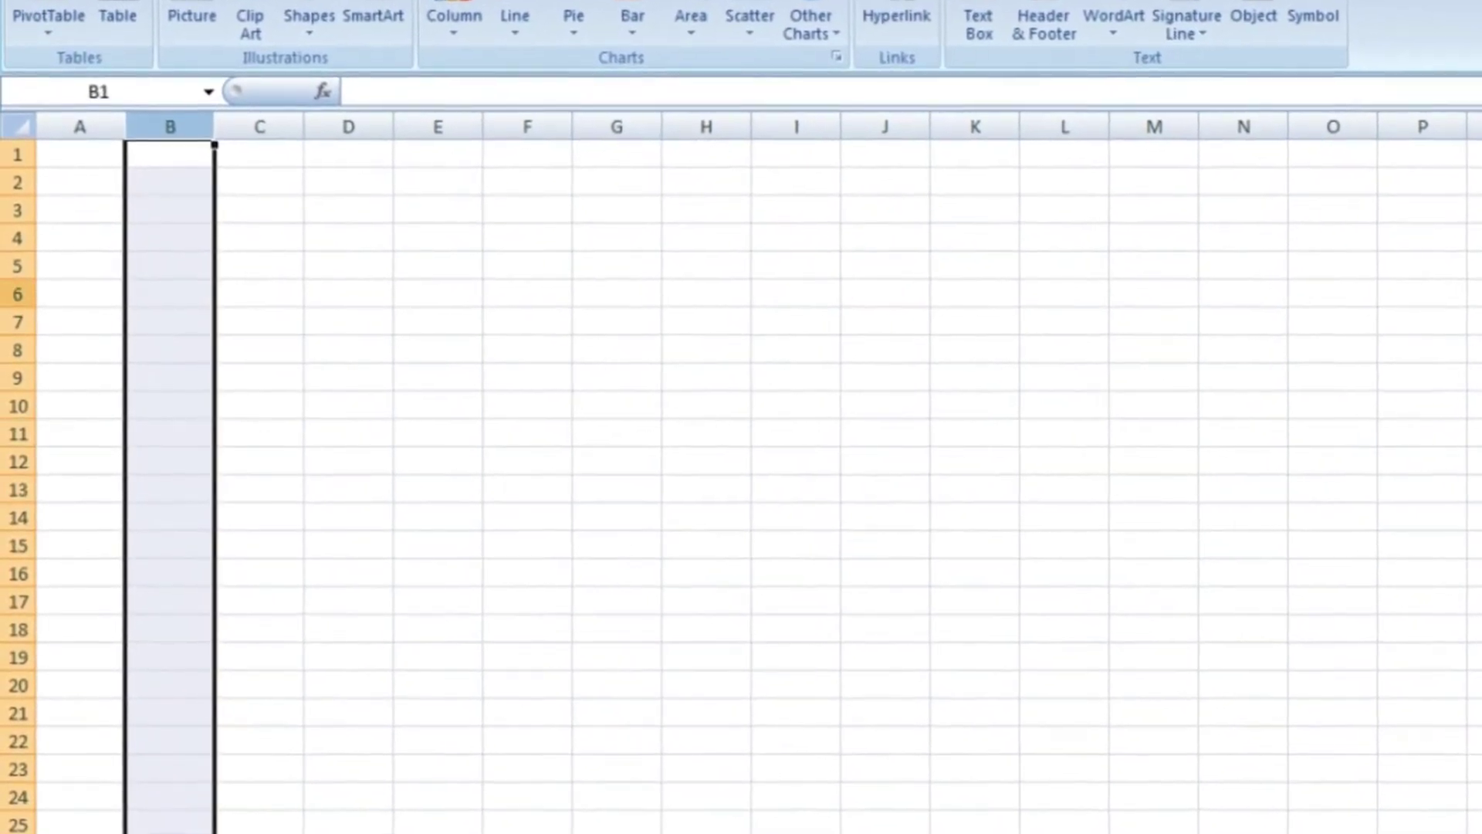
pyautogui.click(17, 295)
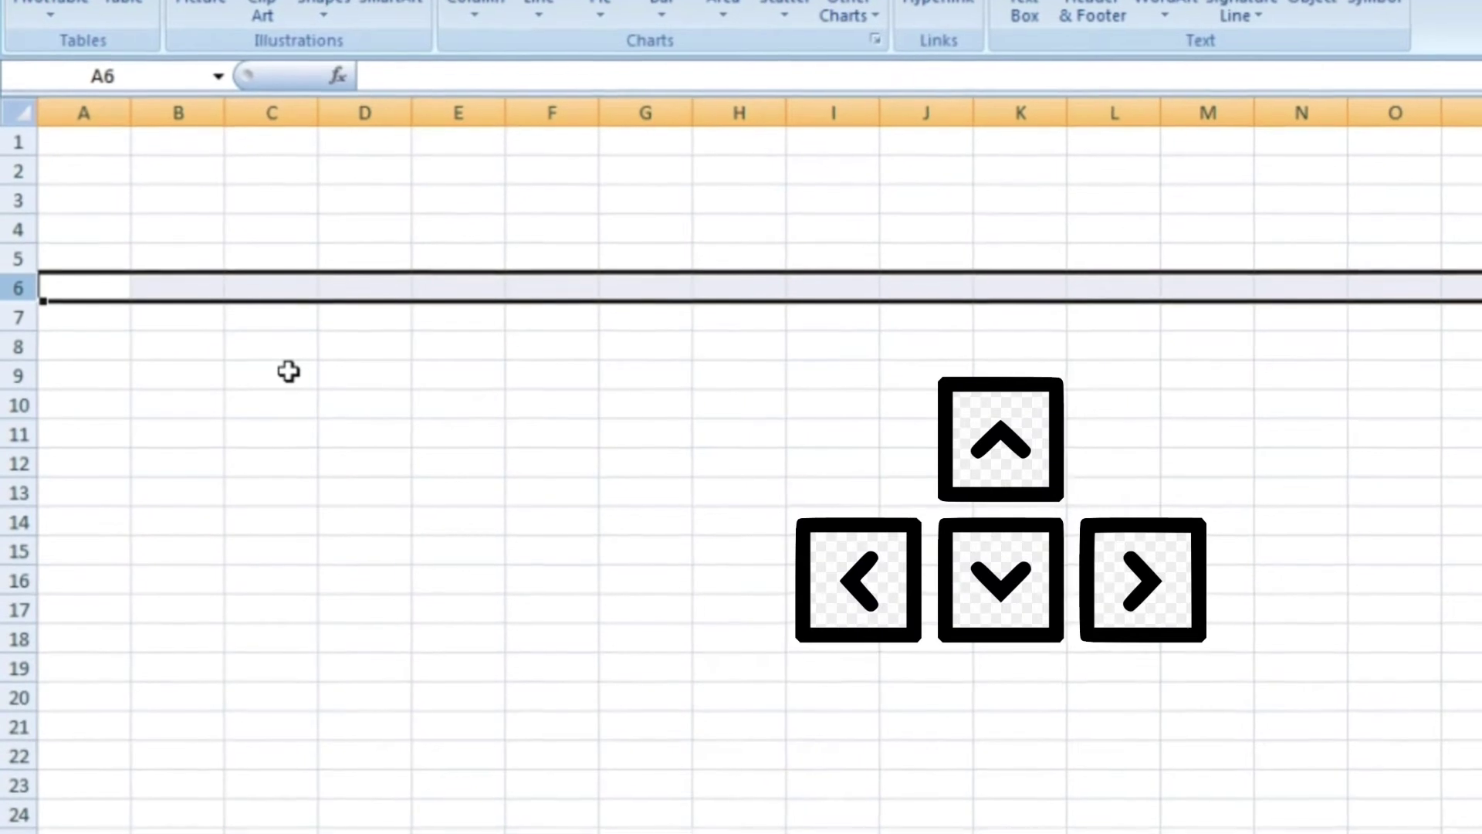
pyautogui.click(288, 297)
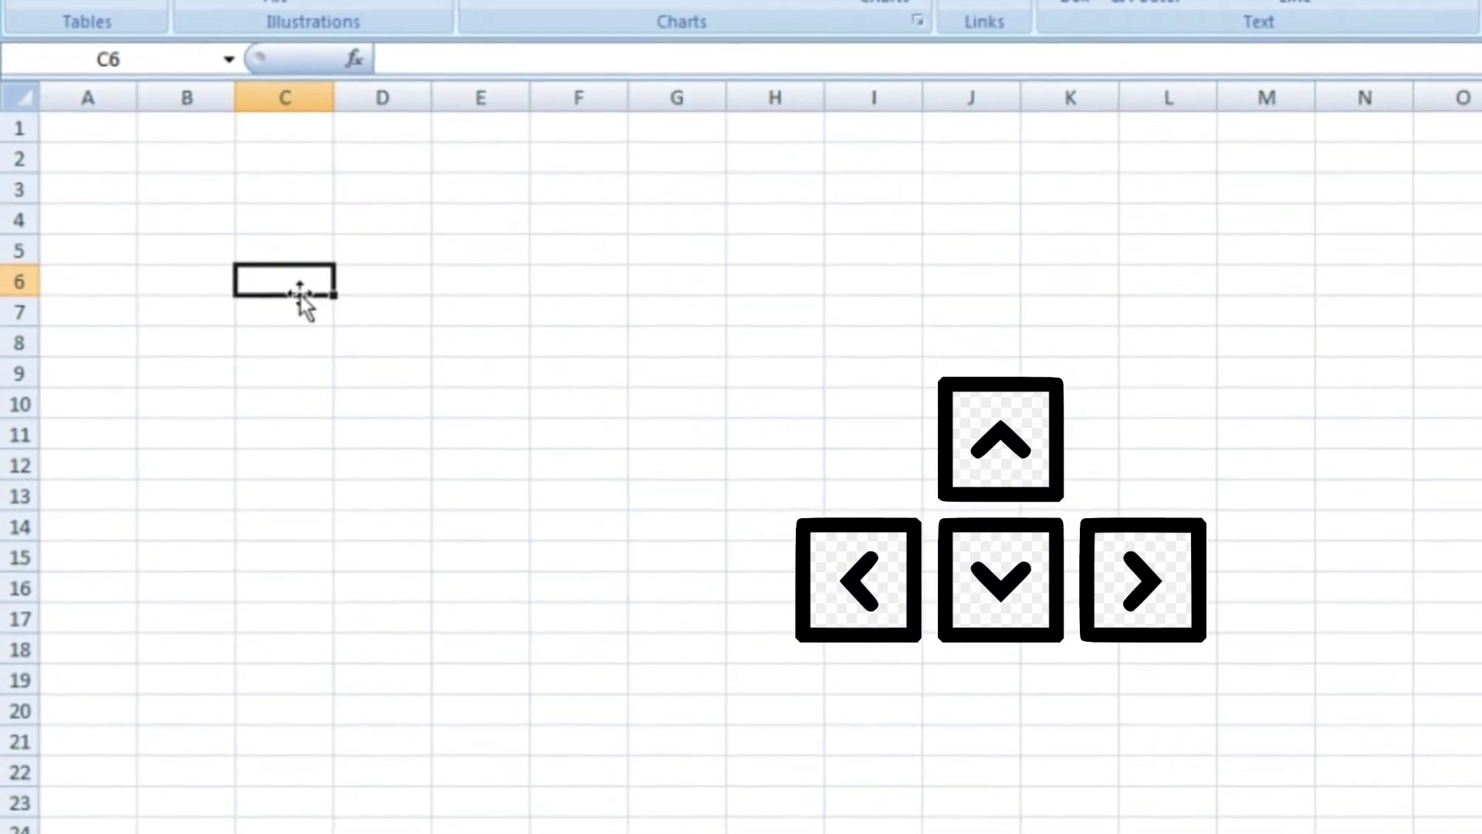
pyautogui.press('Right')
pyautogui.press('Right')
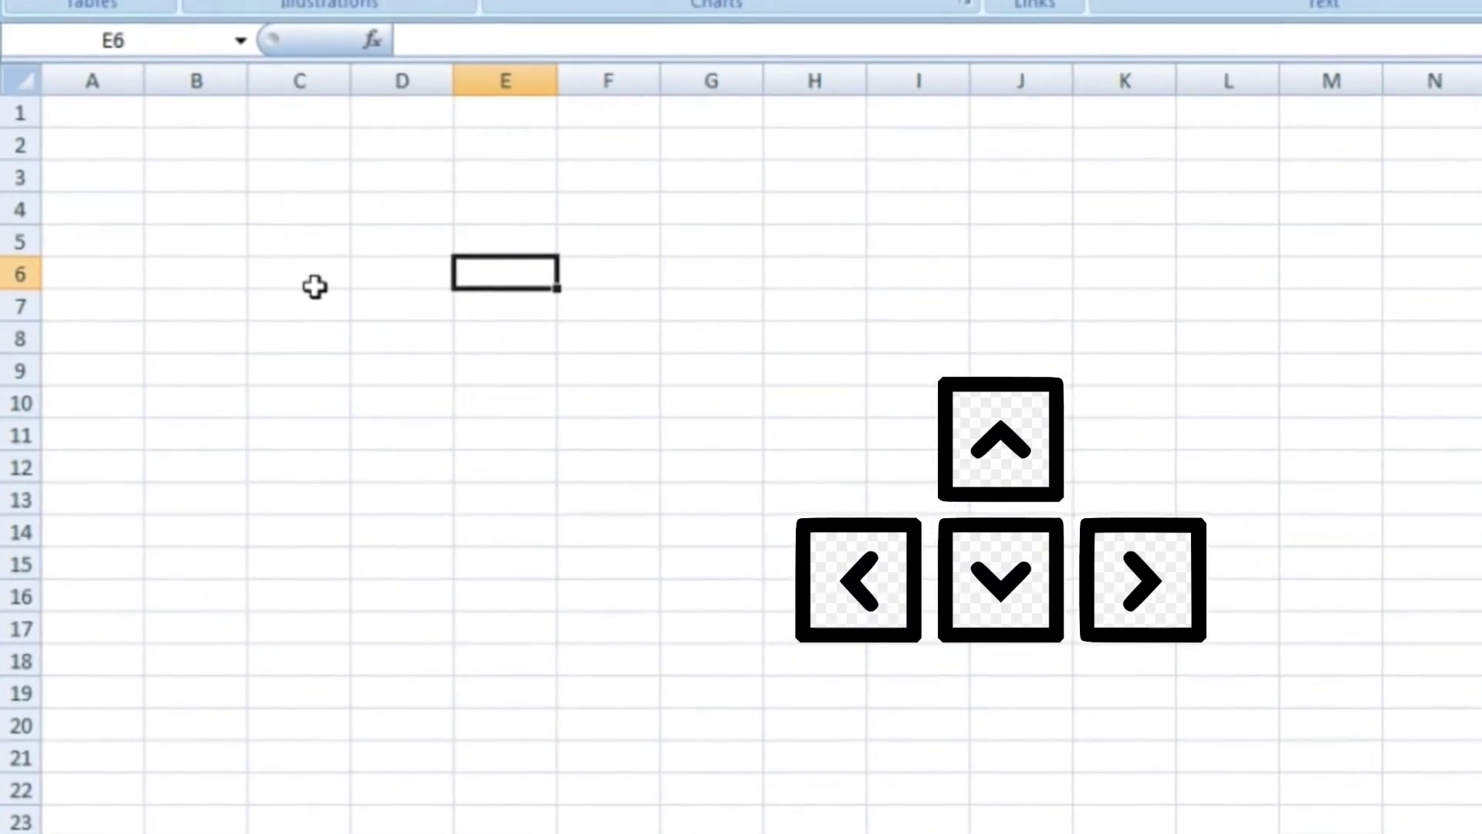
pyautogui.press('Left')
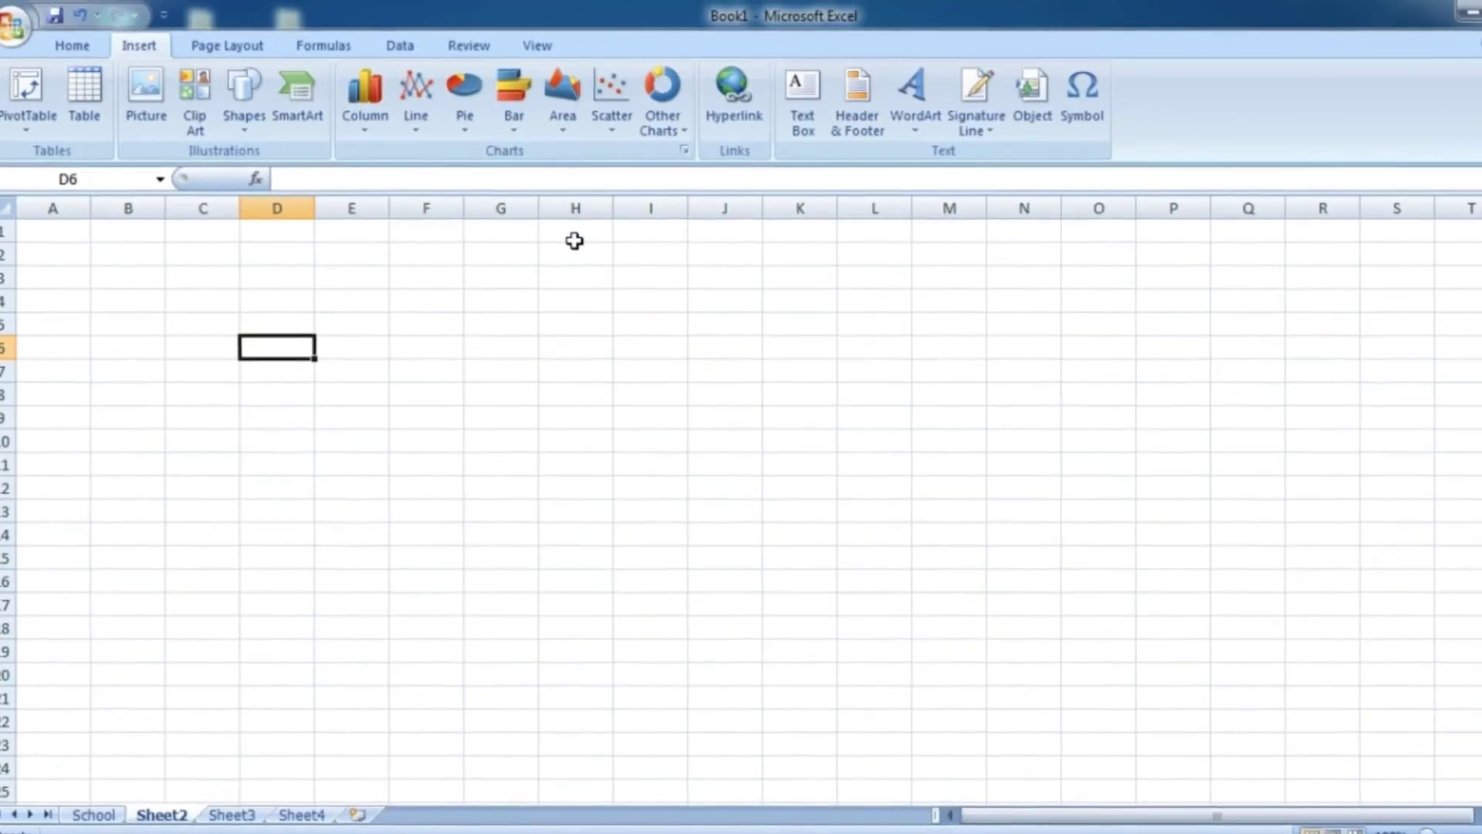
# Look through the Home, Insert, Page Layout, Formulas, Data and Review ribbon tabs.
pyautogui.click(433, 366)
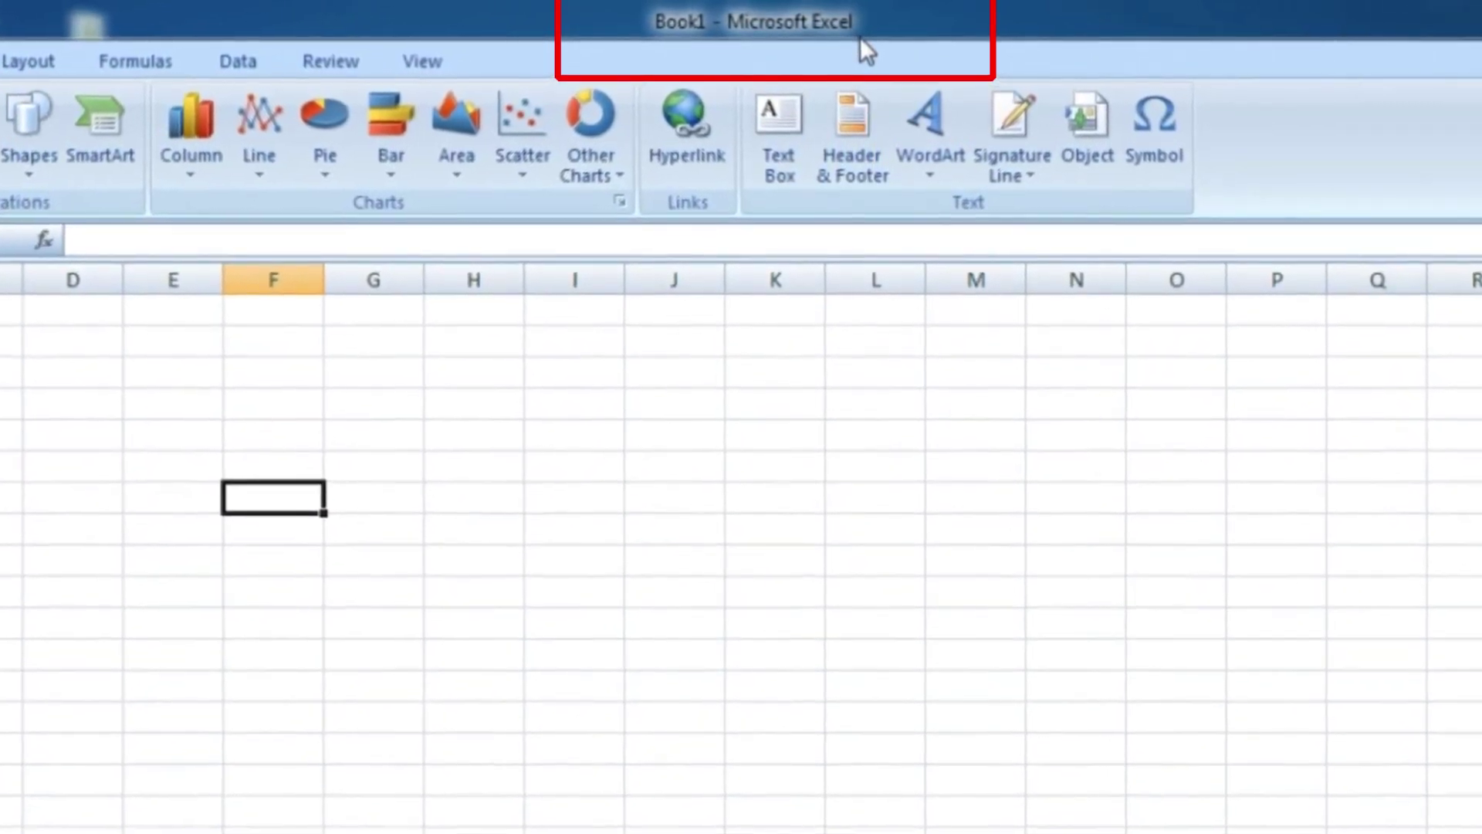
pyautogui.click(97, 47)
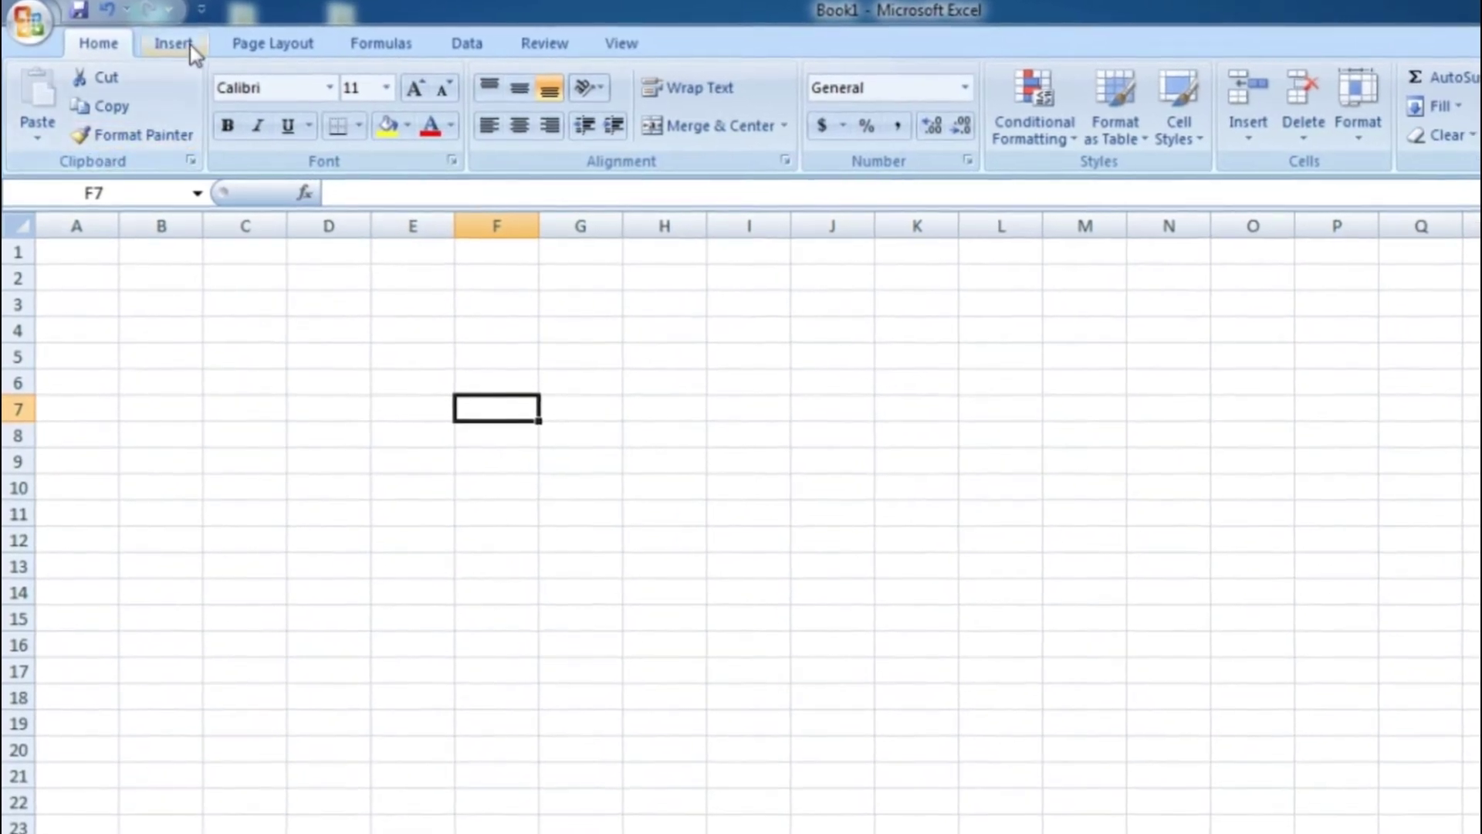
pyautogui.click(190, 45)
pyautogui.click(270, 42)
pyautogui.click(381, 43)
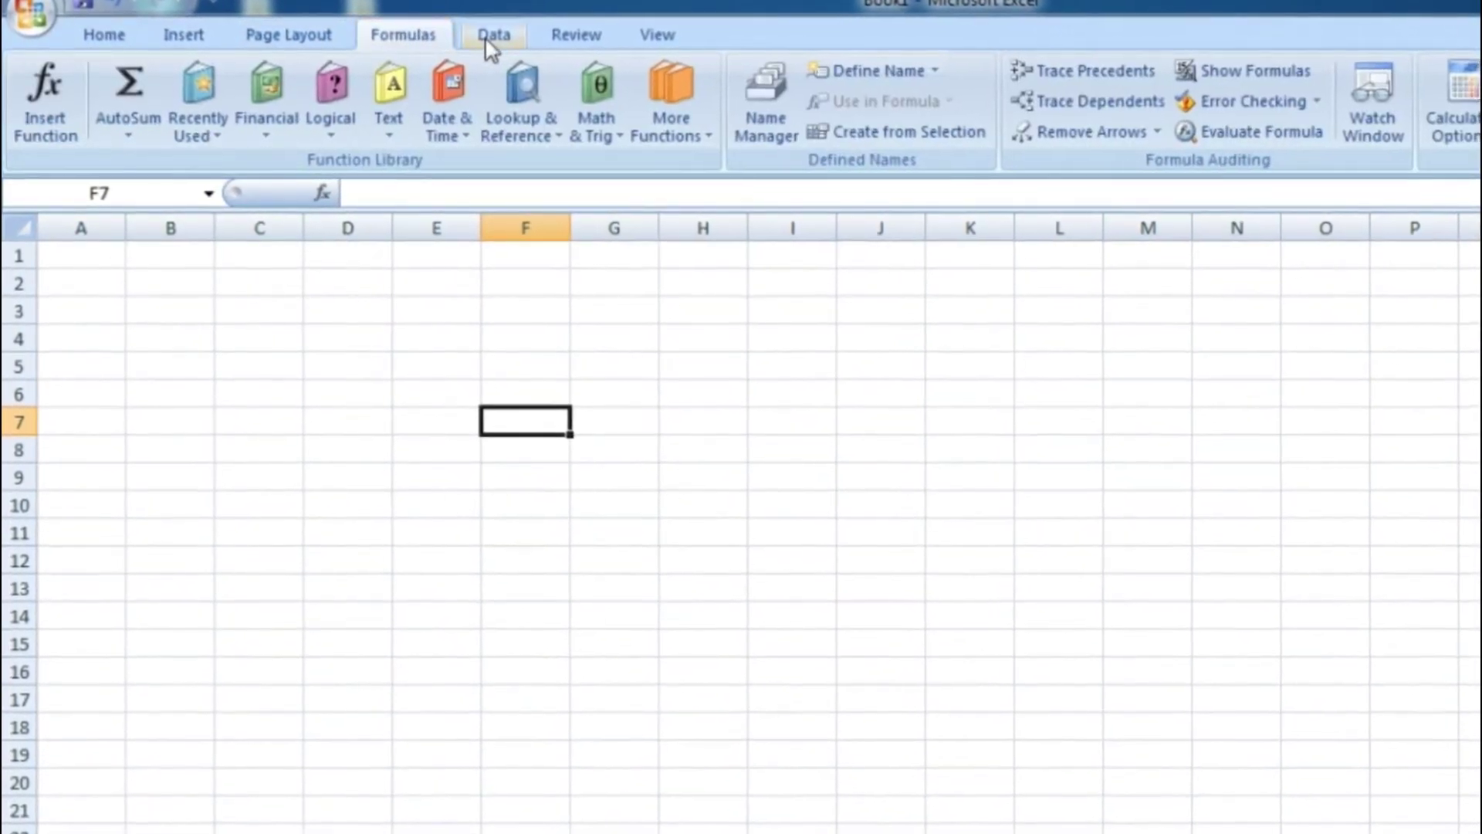
pyautogui.click(488, 36)
pyautogui.click(610, 34)
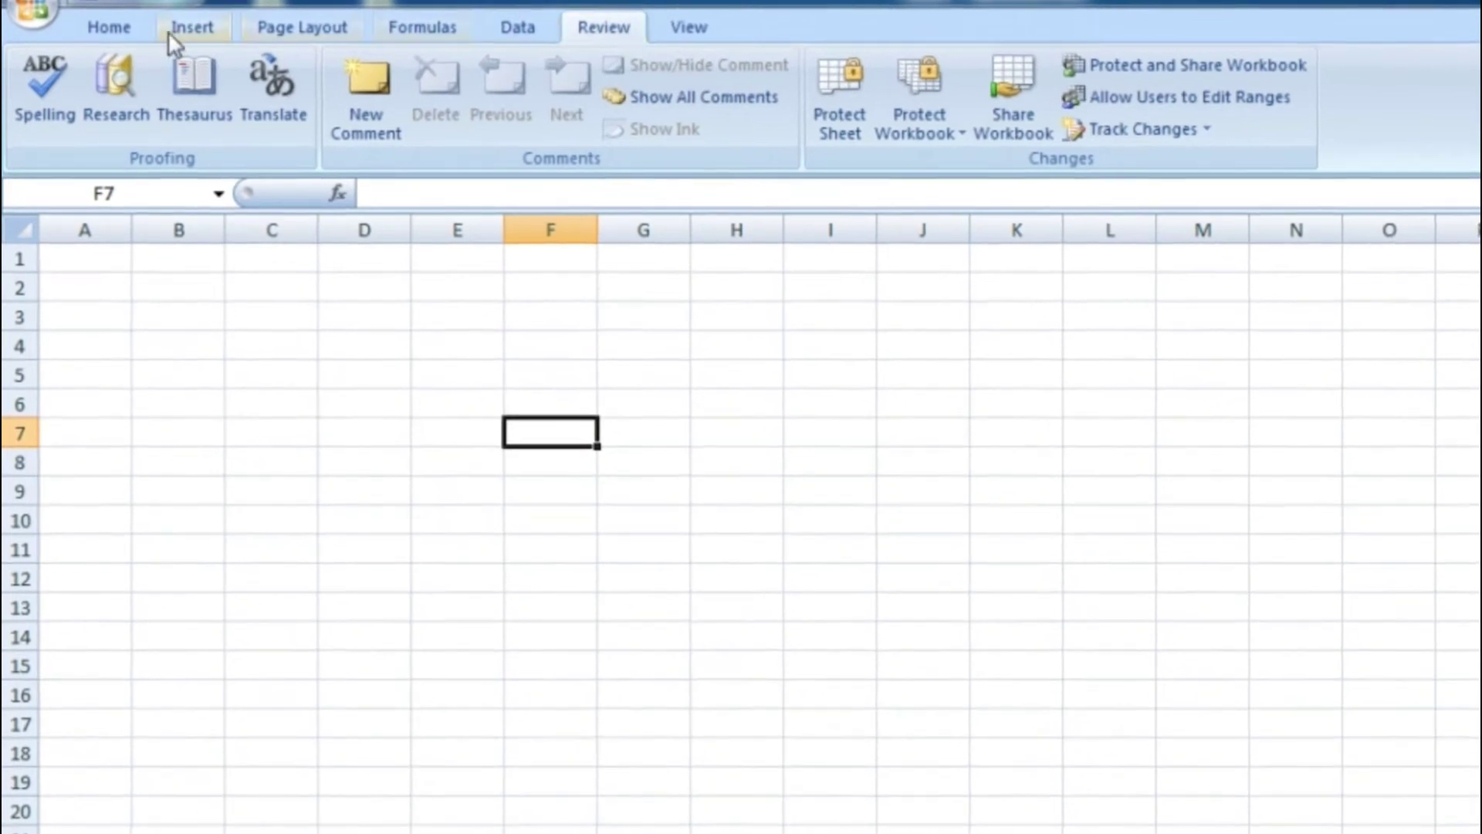
pyautogui.click(109, 30)
# Select B5 in the table and bring up the Office menu's print choices.
pyautogui.click(218, 386)
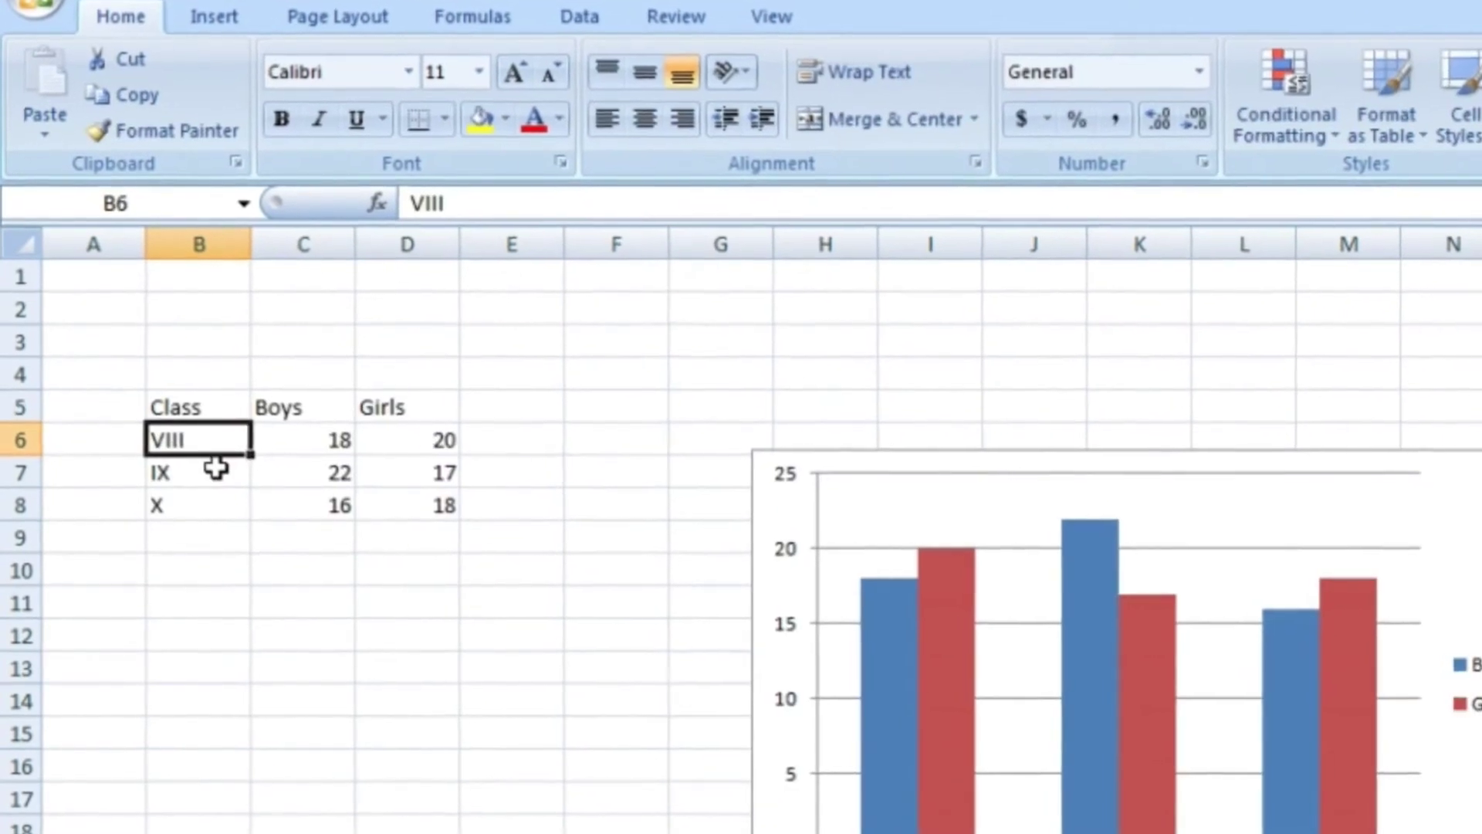
pyautogui.press('Right')
pyautogui.press('Right')
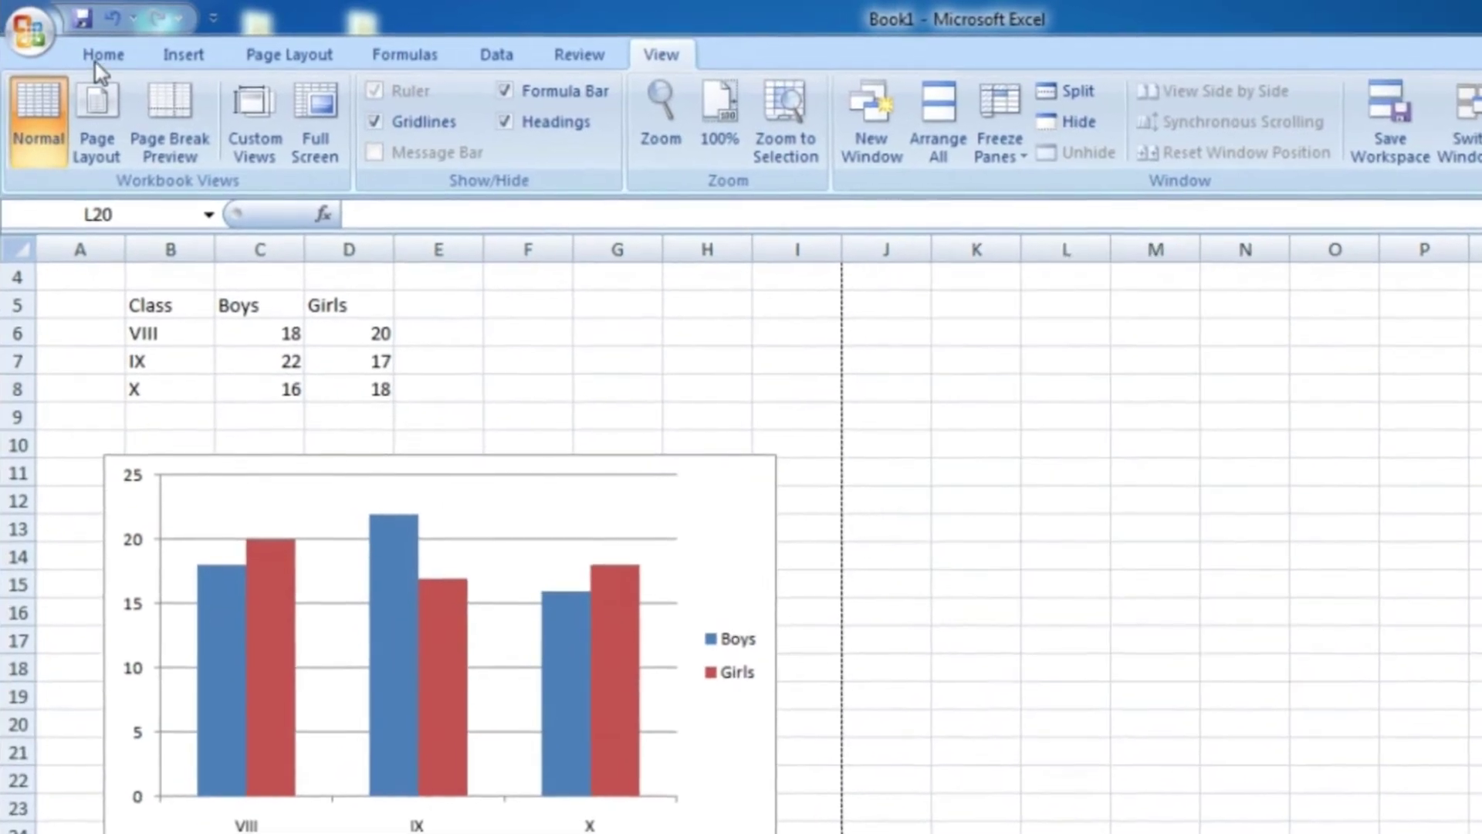
pyautogui.click(101, 57)
pyautogui.click(29, 33)
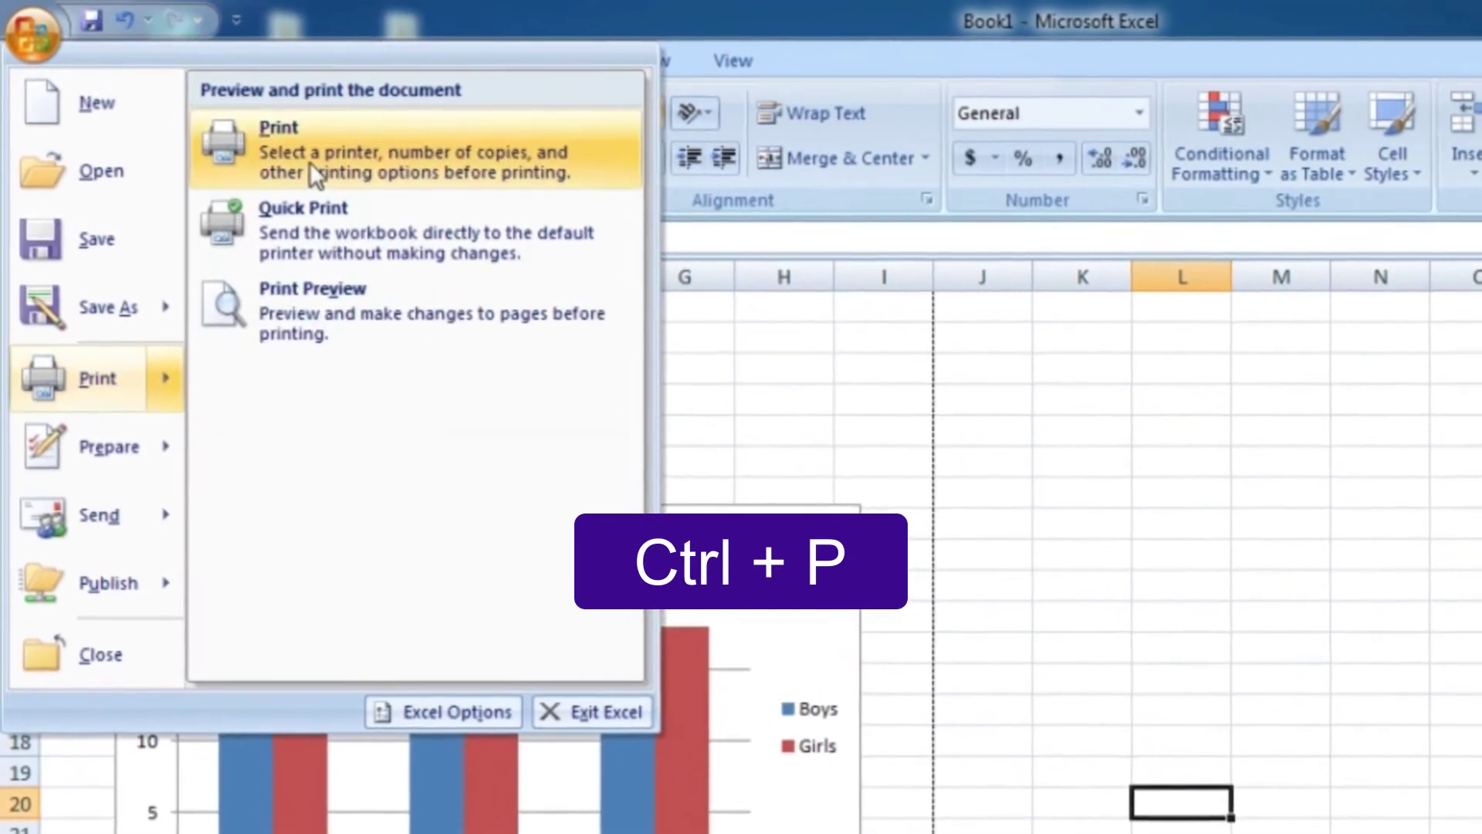
# Cancel the Print dialog, then check the sheet in Print Preview and its Page Setup.
pyautogui.moveTo(98, 377)
pyautogui.click(311, 159)
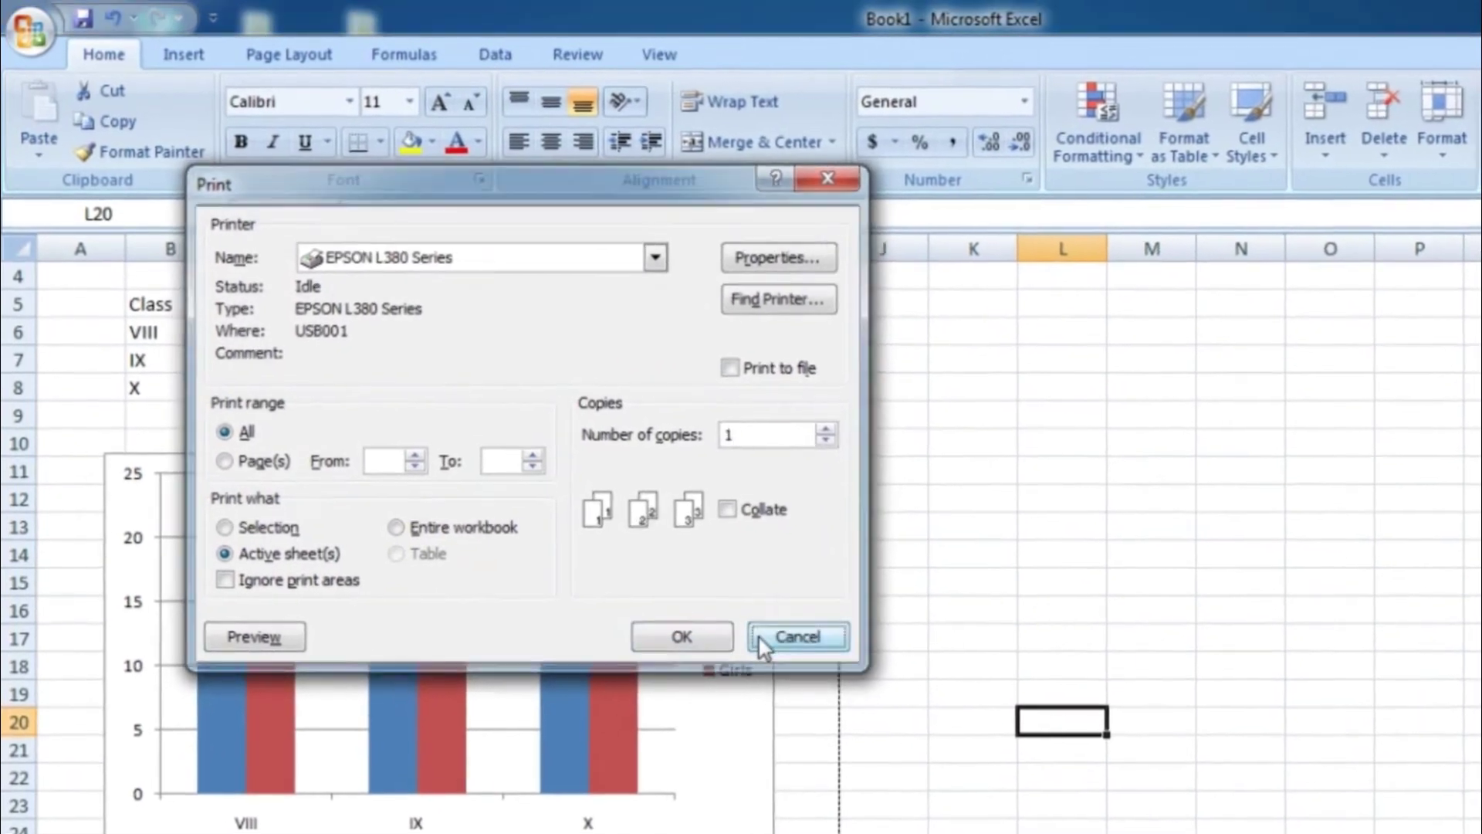
pyautogui.click(762, 624)
pyautogui.click(30, 31)
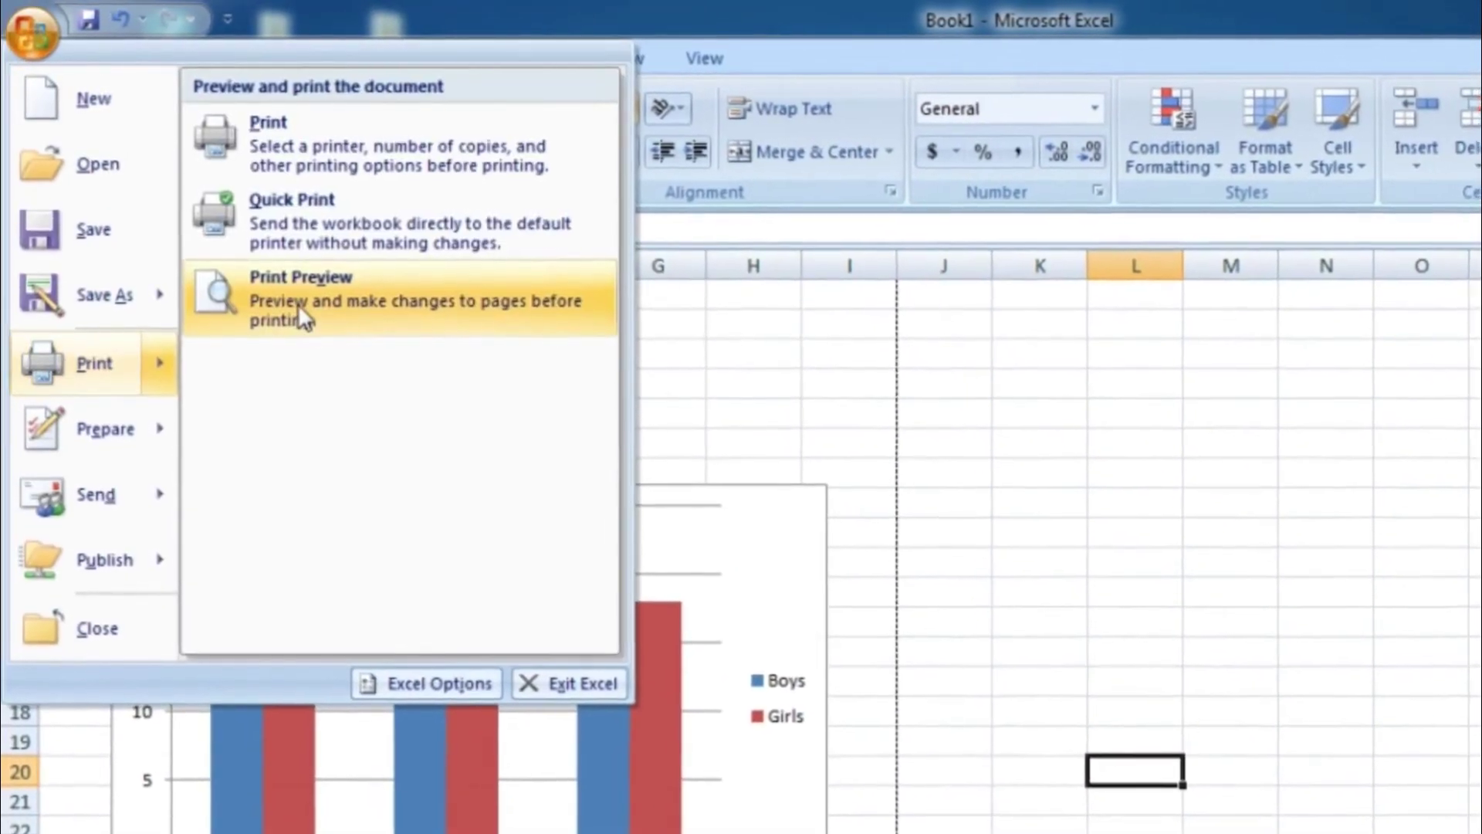
pyautogui.moveTo(93, 352)
pyautogui.click(301, 309)
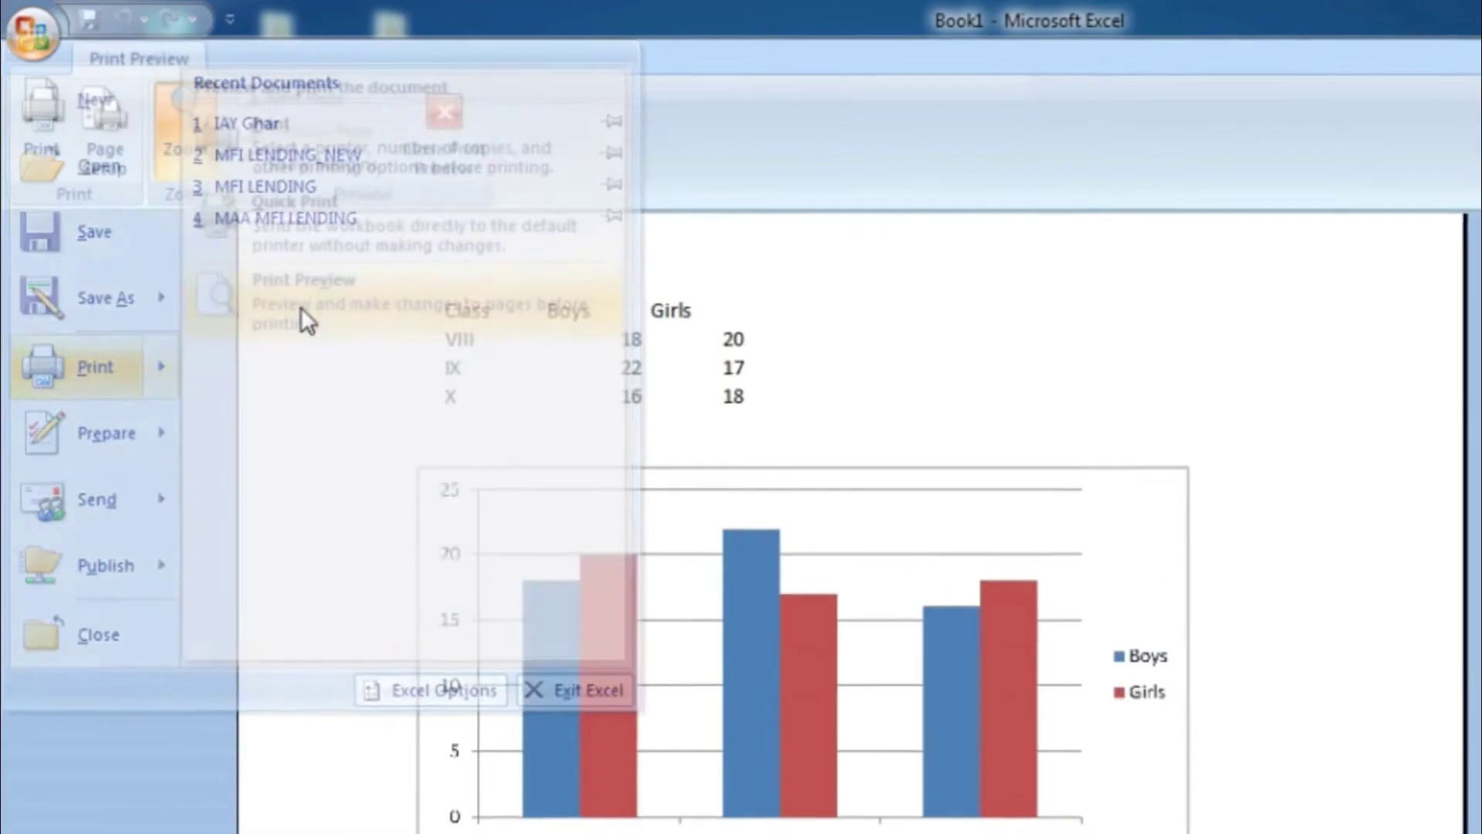
pyautogui.click(108, 163)
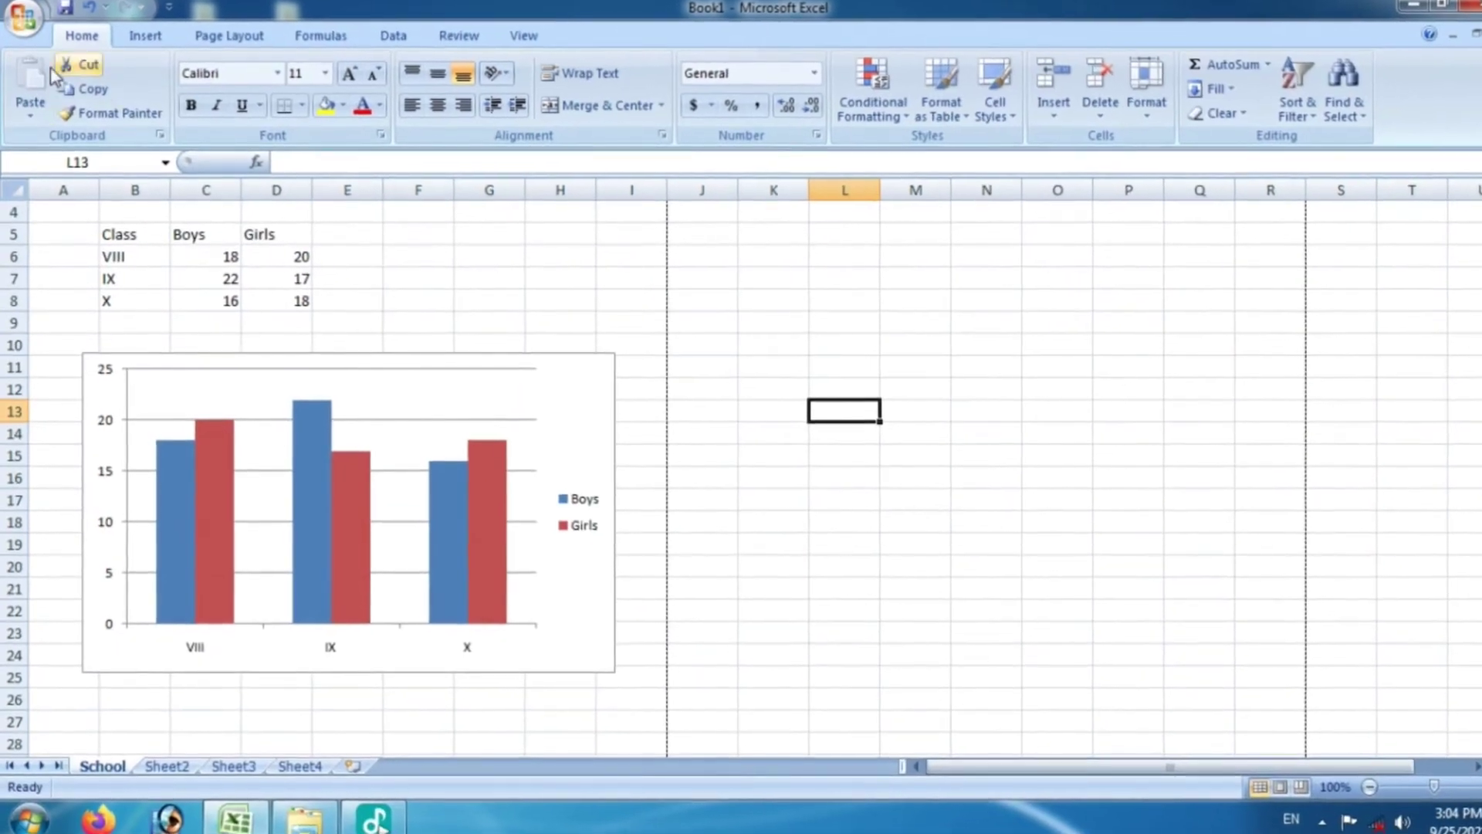
# Save the workbook under the file name 'School', then select cell C29.
pyautogui.click(23, 17)
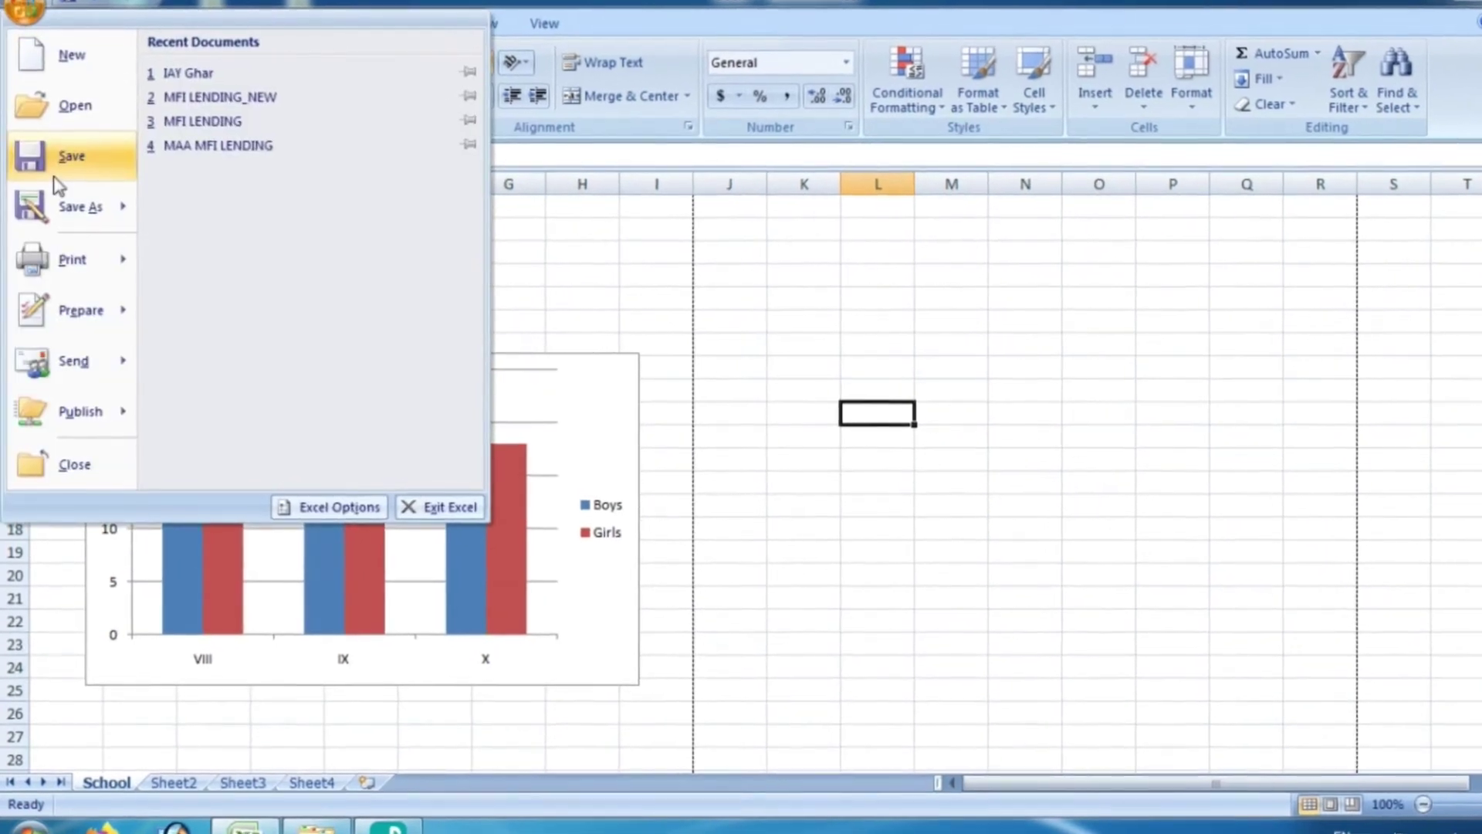
pyautogui.click(55, 173)
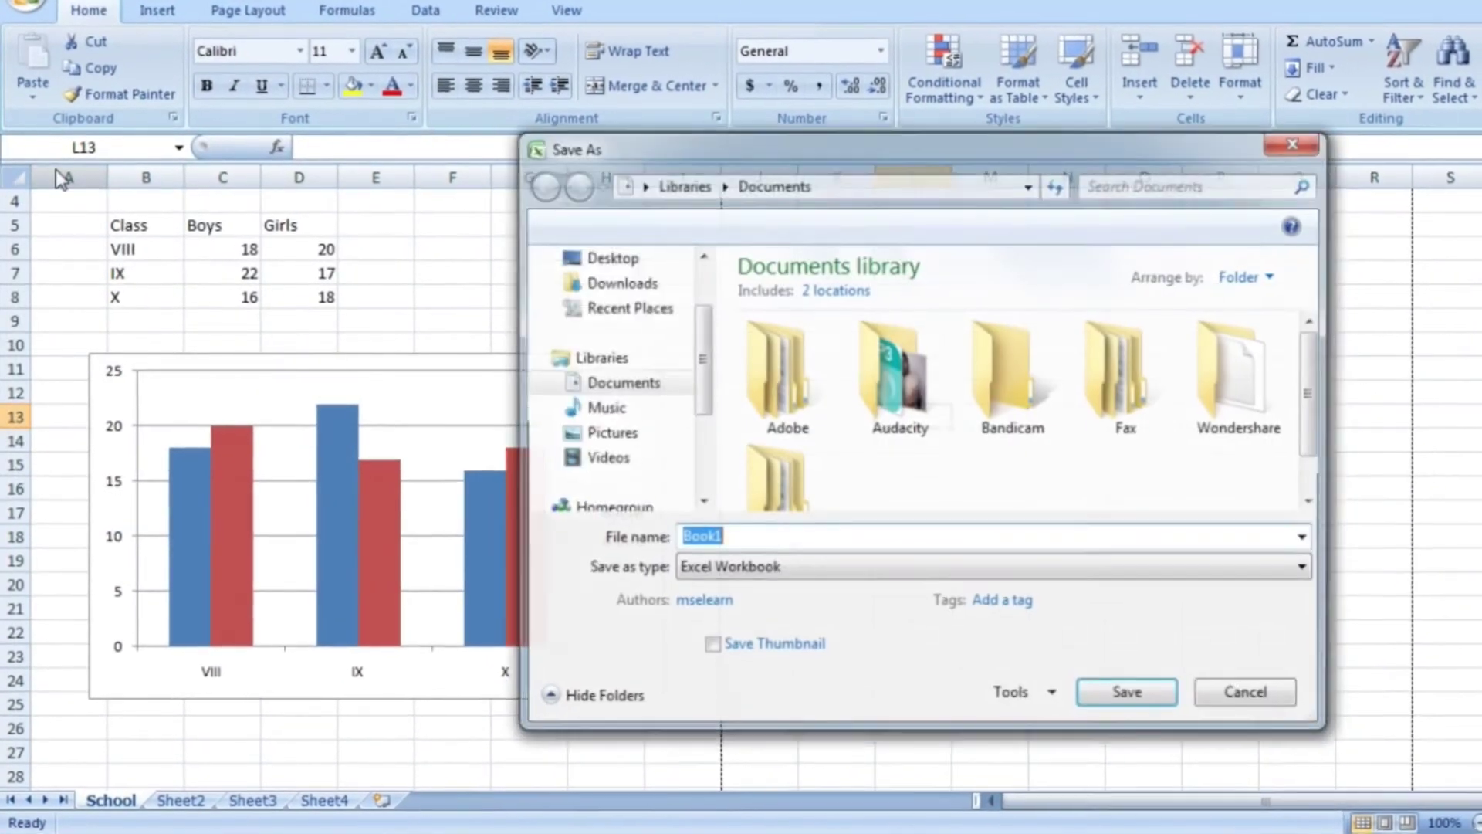
pyautogui.write('School')
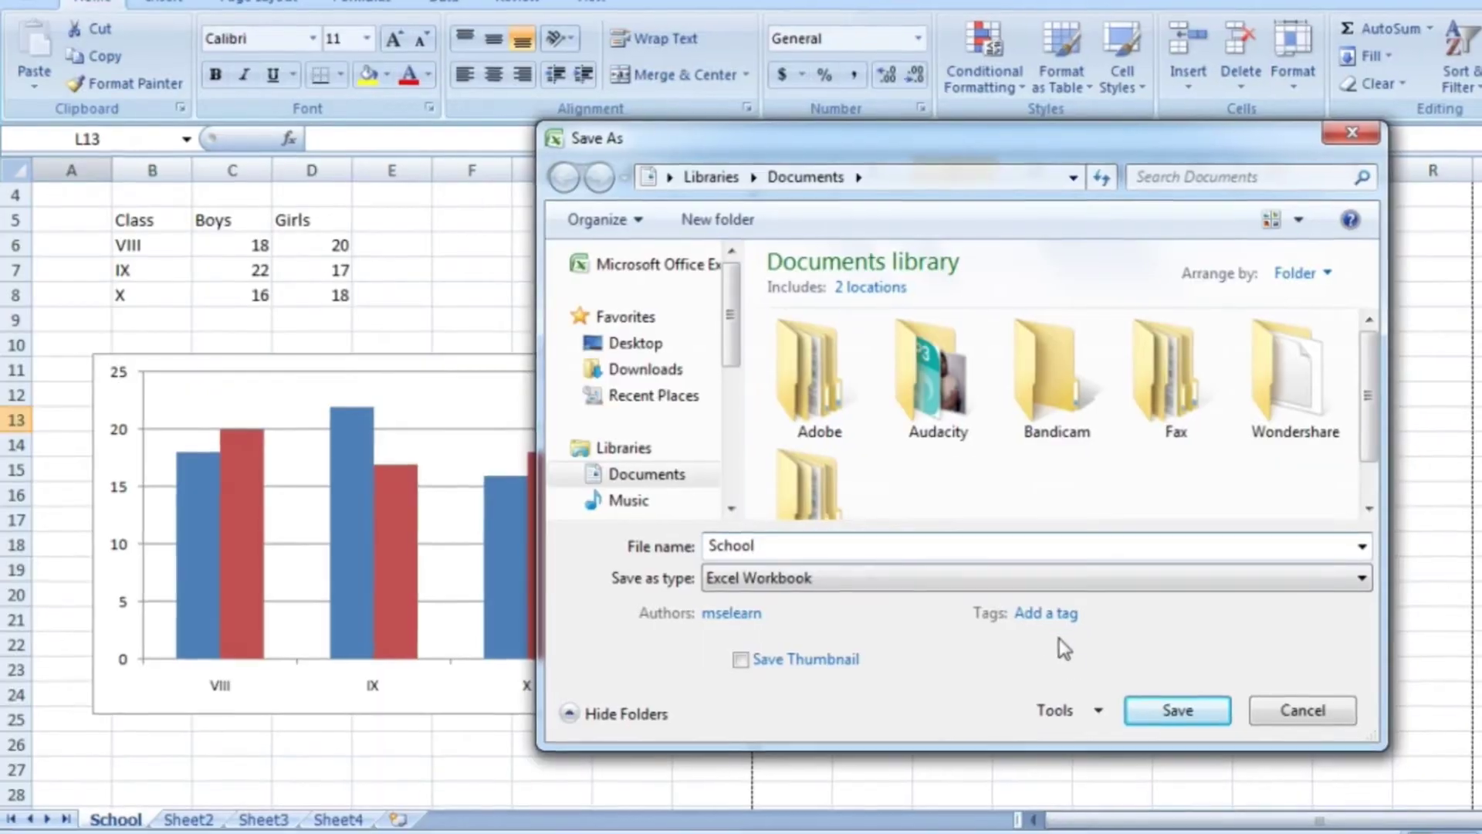
pyautogui.click(1176, 710)
pyautogui.scroll(-5, 1138, 707)
pyautogui.click(265, 453)
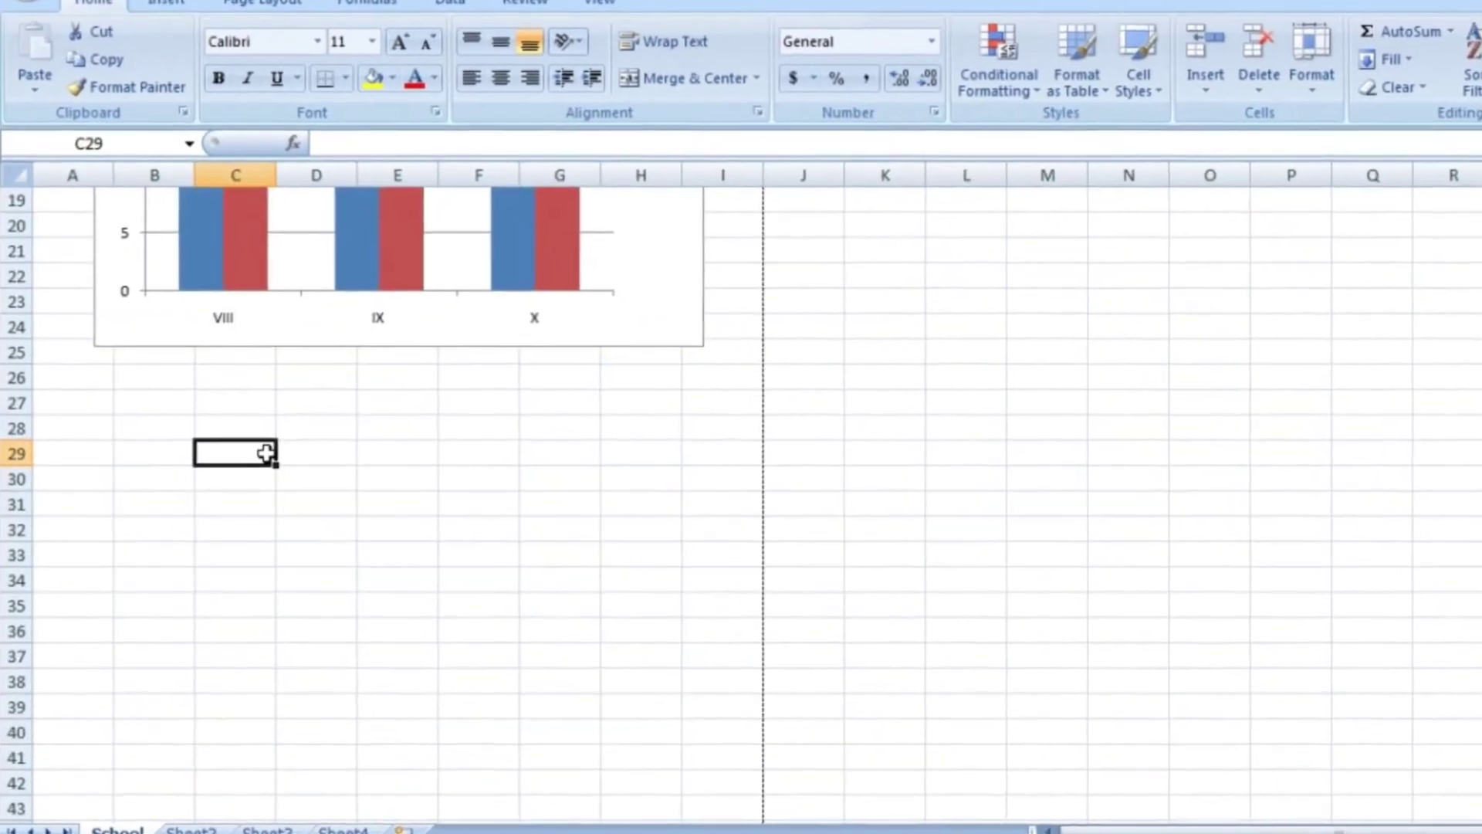
# Type Sunday and Monday in C29:C30 and fill the weekday series down to C37.
pyautogui.write('Sunday')
pyautogui.press('Return')
pyautogui.write('Mo')
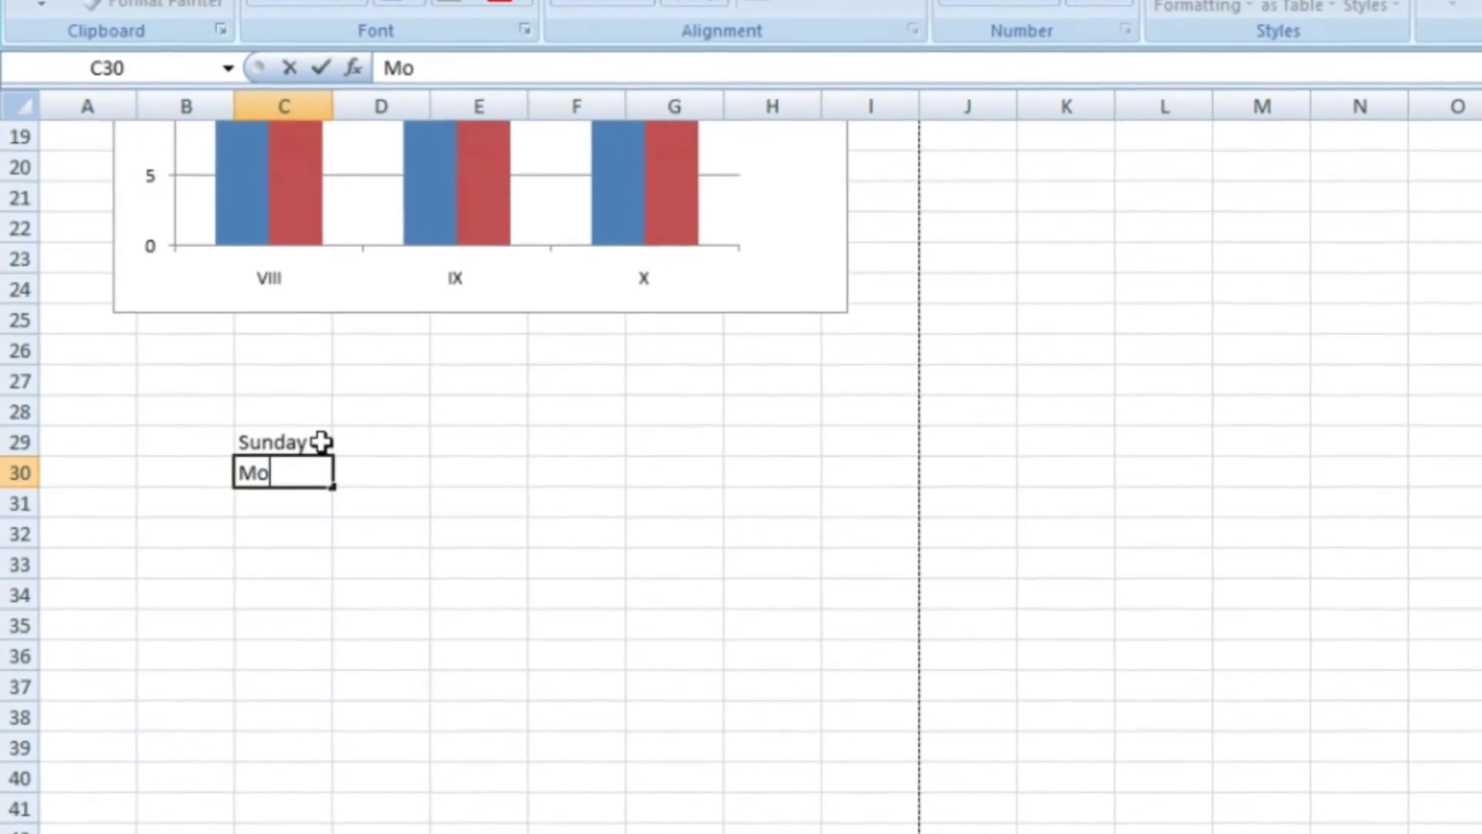
pyautogui.write('nn')
pyautogui.press('BackSpace')
pyautogui.write('day')
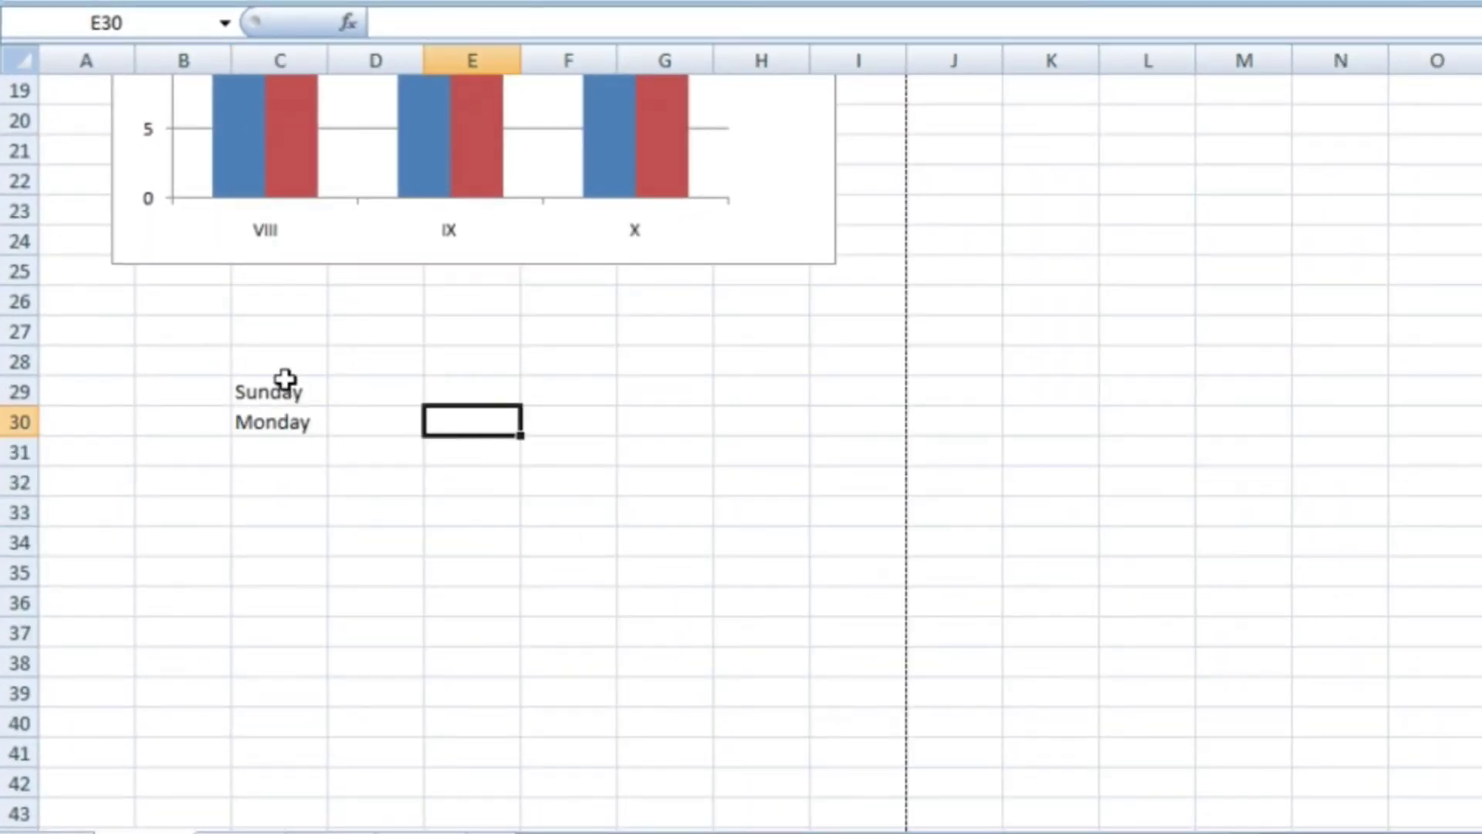
pyautogui.moveTo(286, 379); pyautogui.dragTo(293, 423)
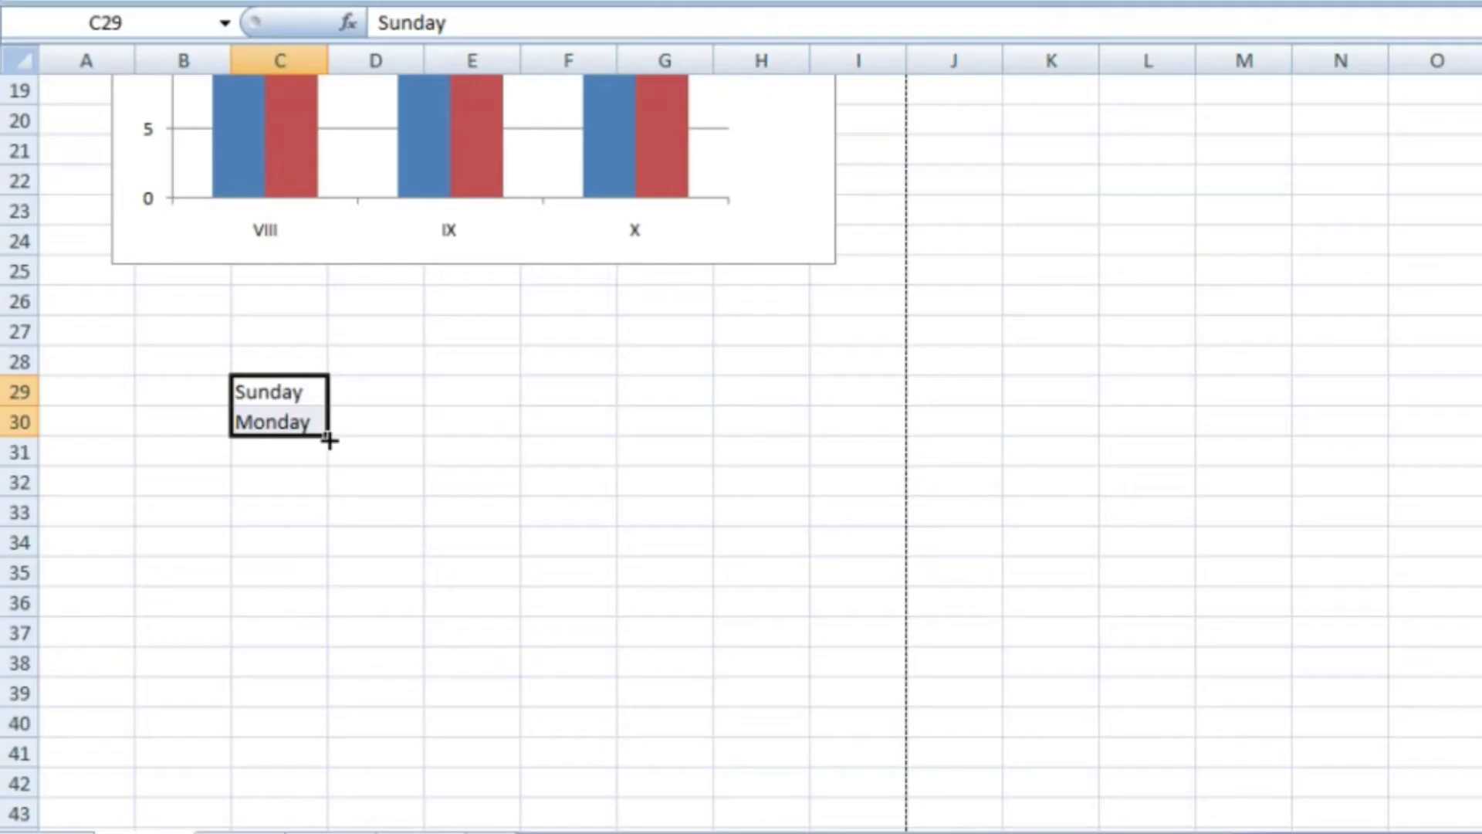
pyautogui.moveTo(328, 440); pyautogui.dragTo(327, 640)
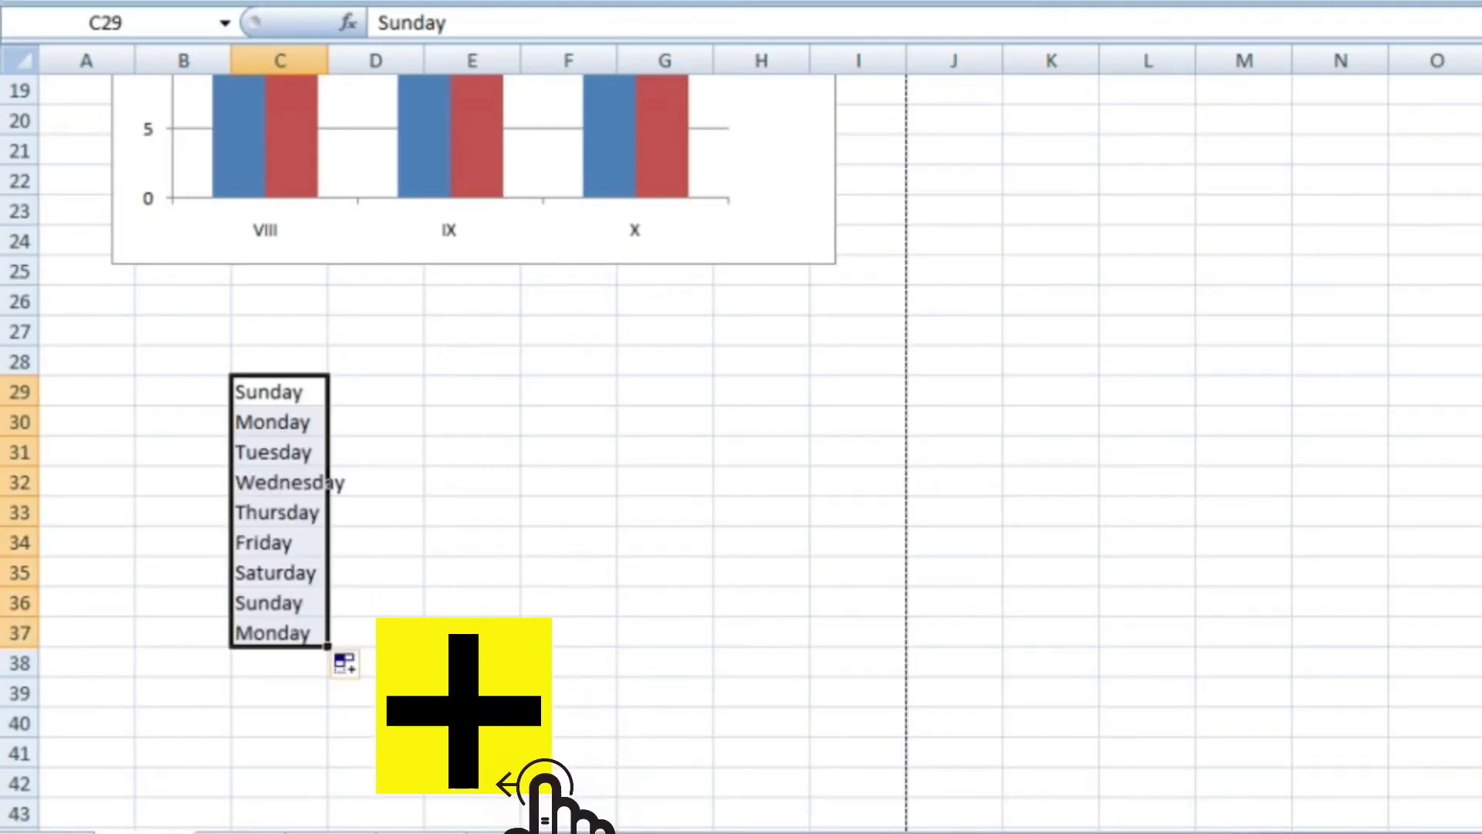
pyautogui.click(532, 571)
# Extend the 2, 4 number series down column E to 14 in E36.
pyautogui.click(449, 415)
pyautogui.write('2')
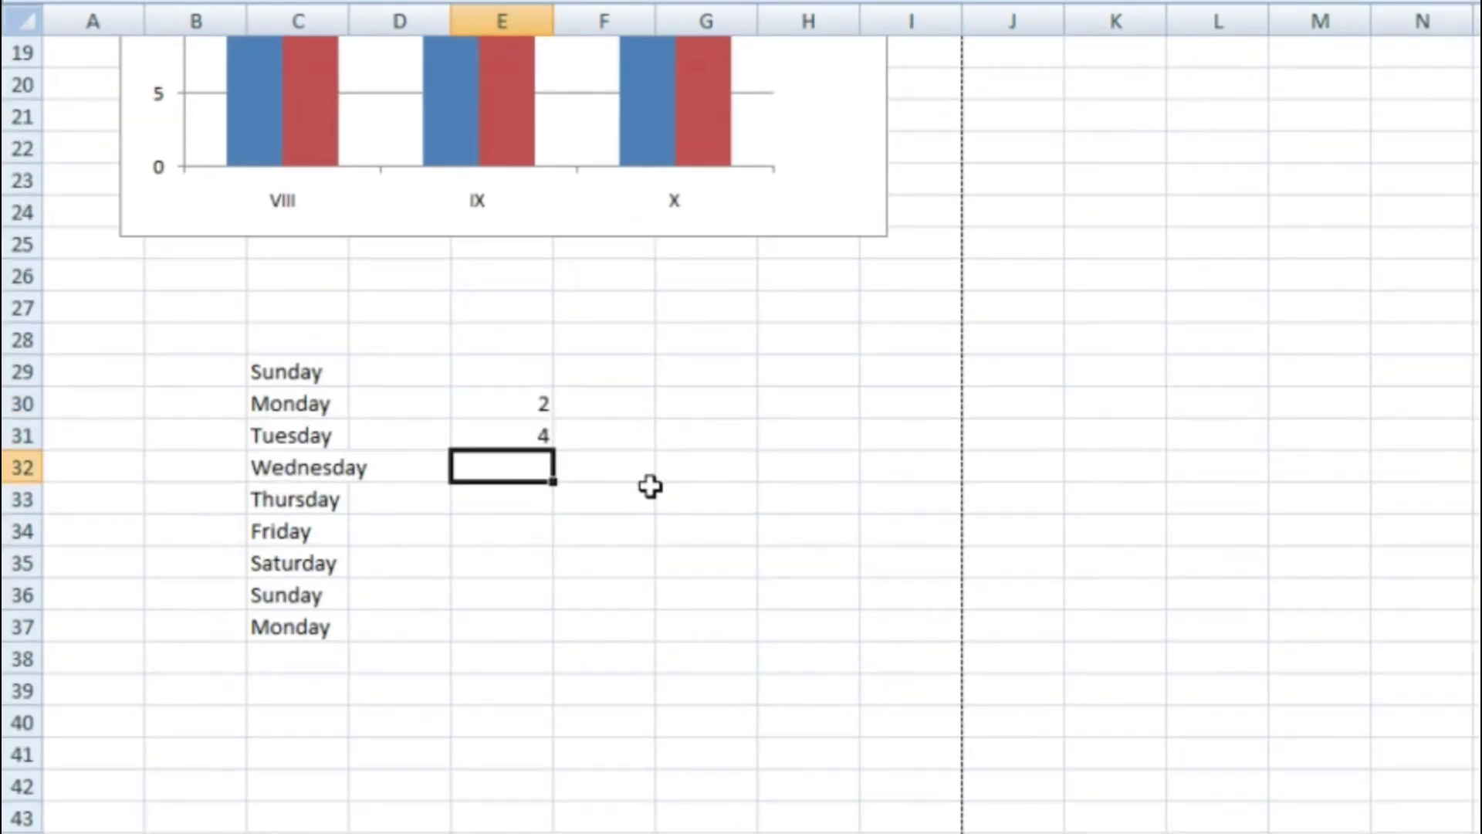
pyautogui.moveTo(522, 406)
pyautogui.mouseDown()
pyautogui.moveTo(539, 433)
pyautogui.moveTo(557, 637)
pyautogui.moveTo(567, 598)
pyautogui.mouseUp()
pyautogui.click(1127, 635)
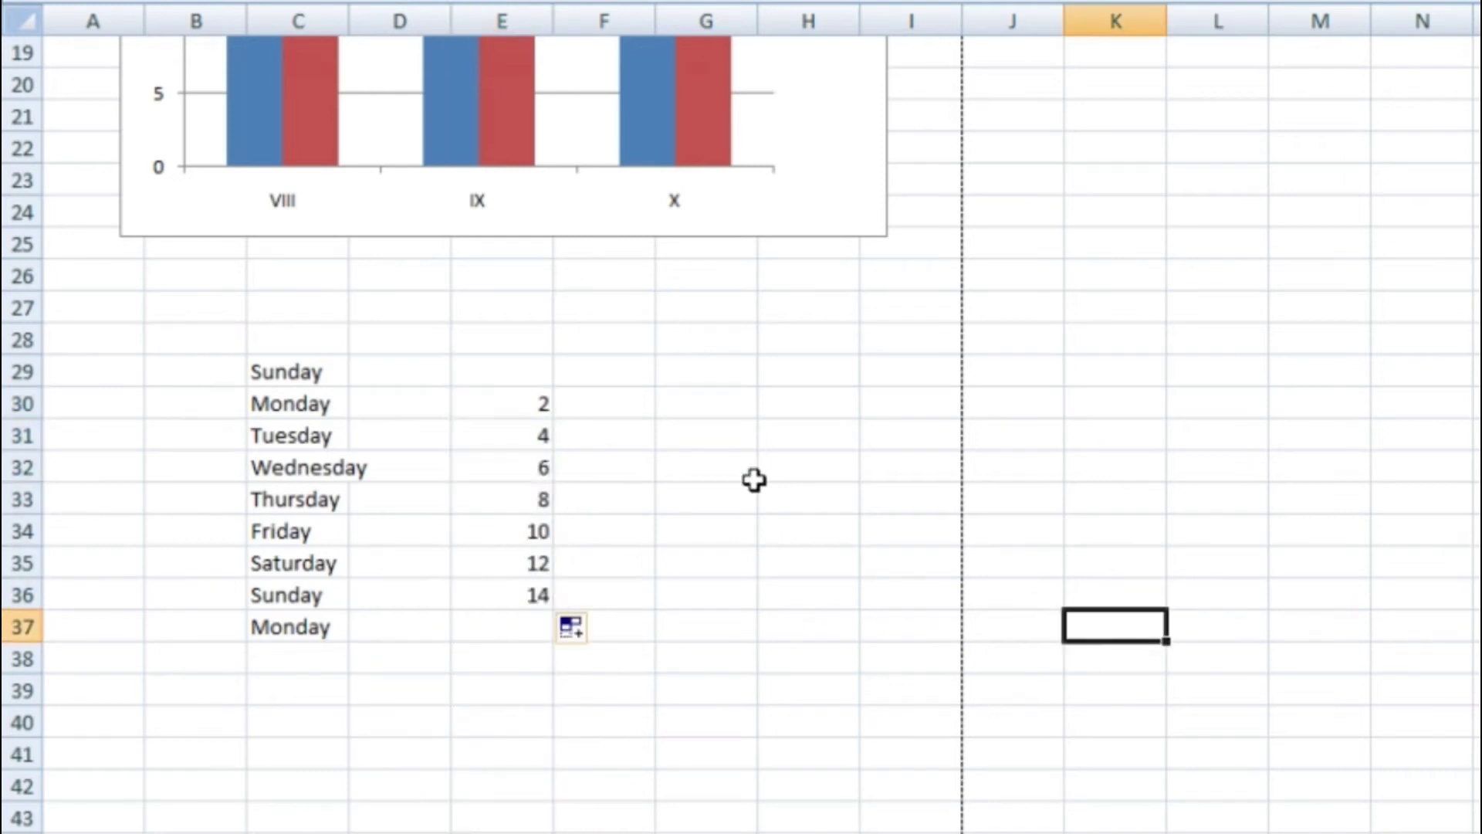
# Enter the dates in G31:G32 and fill the date series down to G36.
pyautogui.click(679, 422)
pyautogui.write('12/09/20')
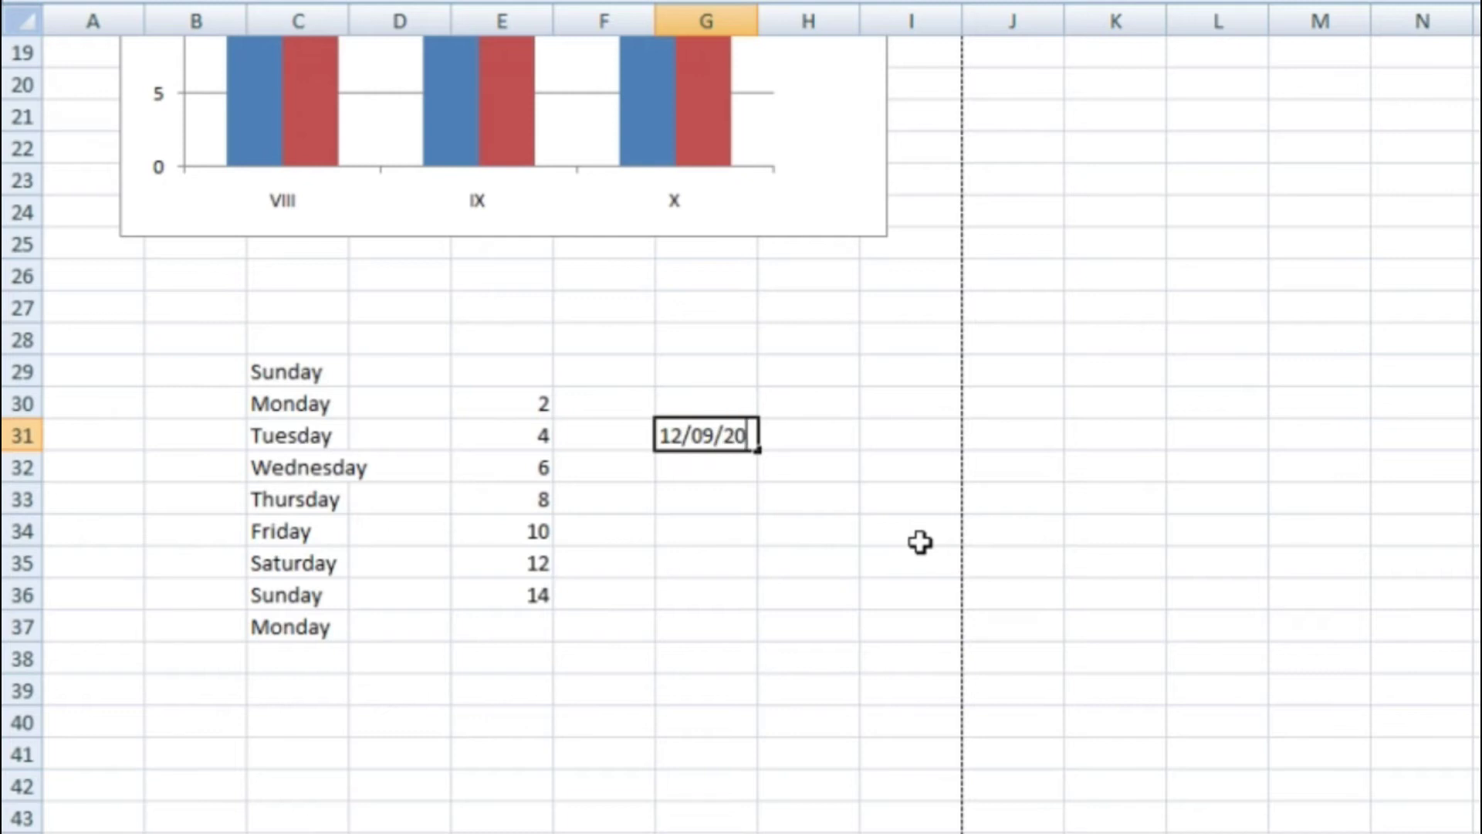
pyautogui.write('21')
pyautogui.press('Return')
pyautogui.write('14/9/202')
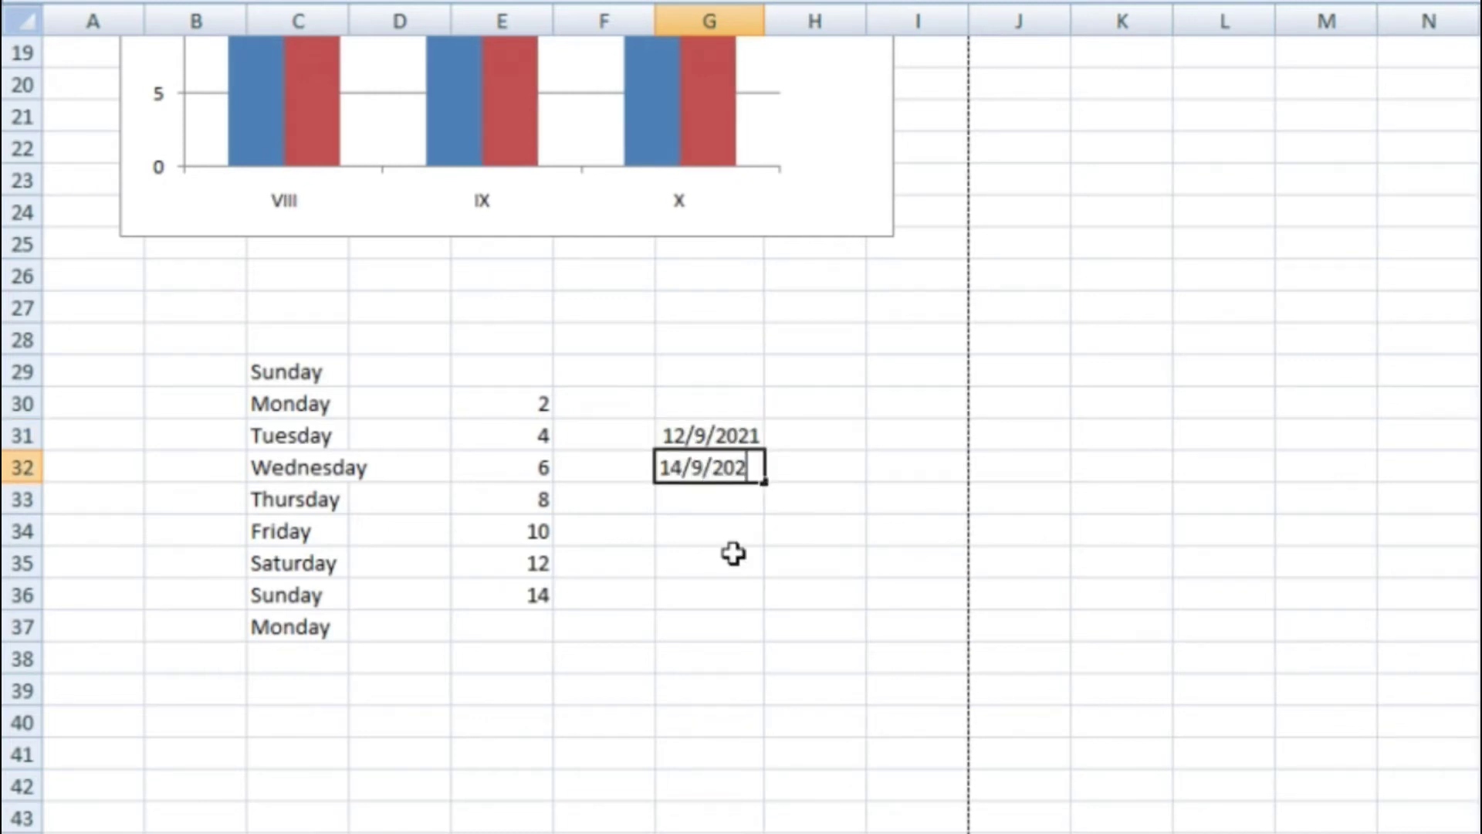
pyautogui.moveTo(764, 480); pyautogui.dragTo(763, 614)
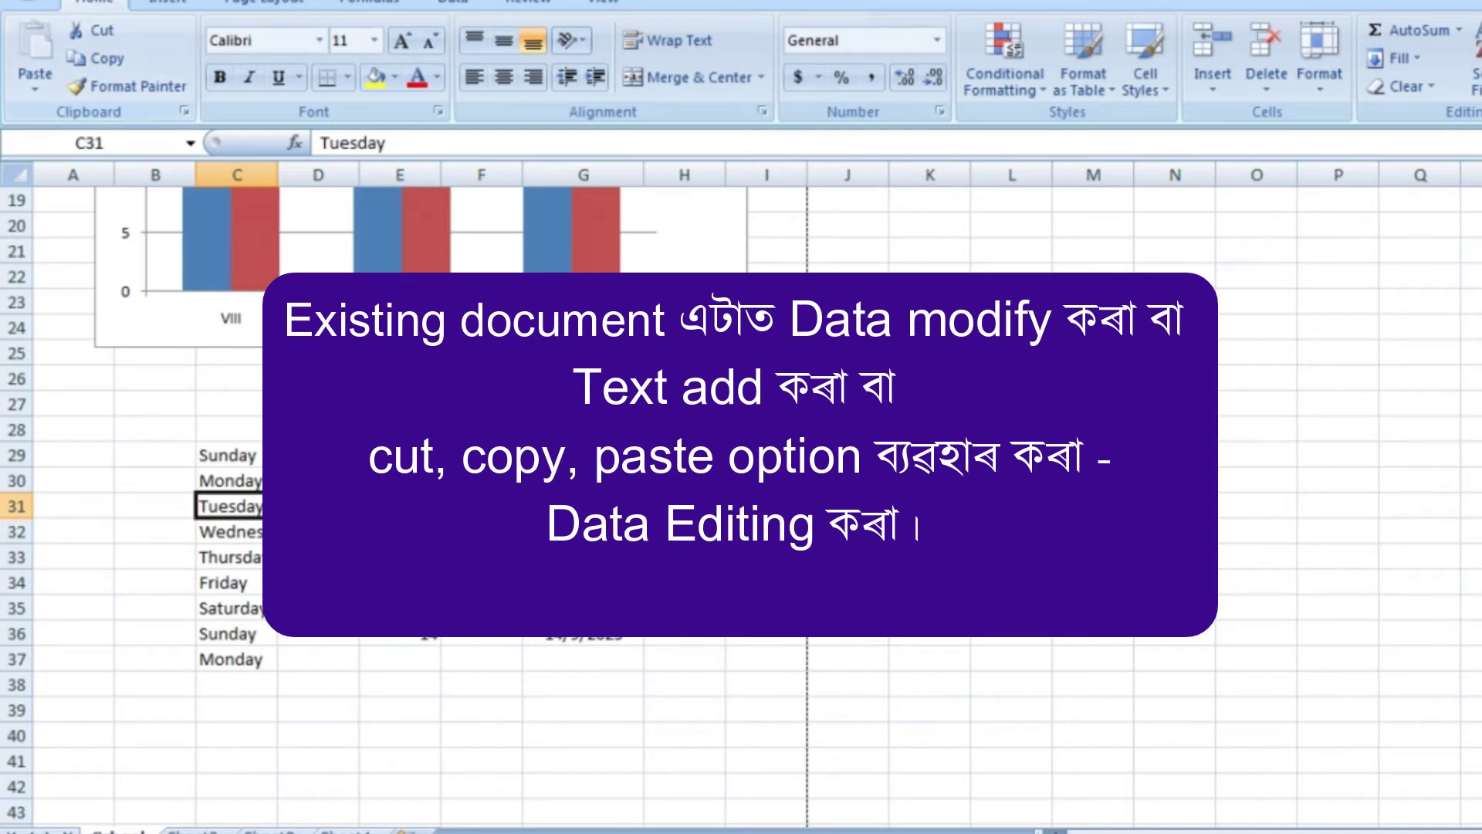
pyautogui.scroll(2, 741, 502)
pyautogui.scroll(2, 740, 502)
pyautogui.scroll(2, 741, 501)
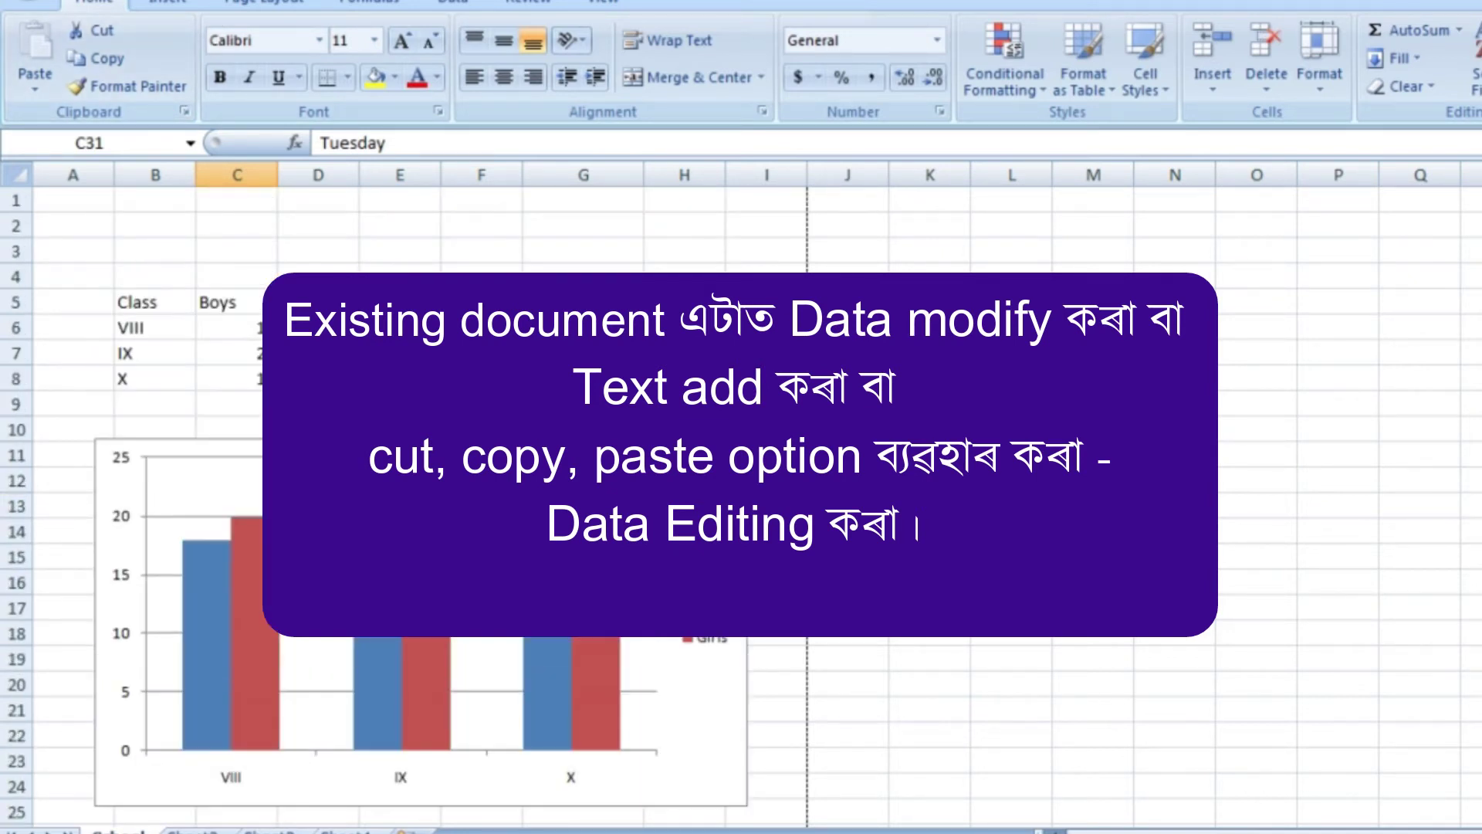
pyautogui.scroll(-2, 741, 502)
pyautogui.scroll(-1, 741, 502)
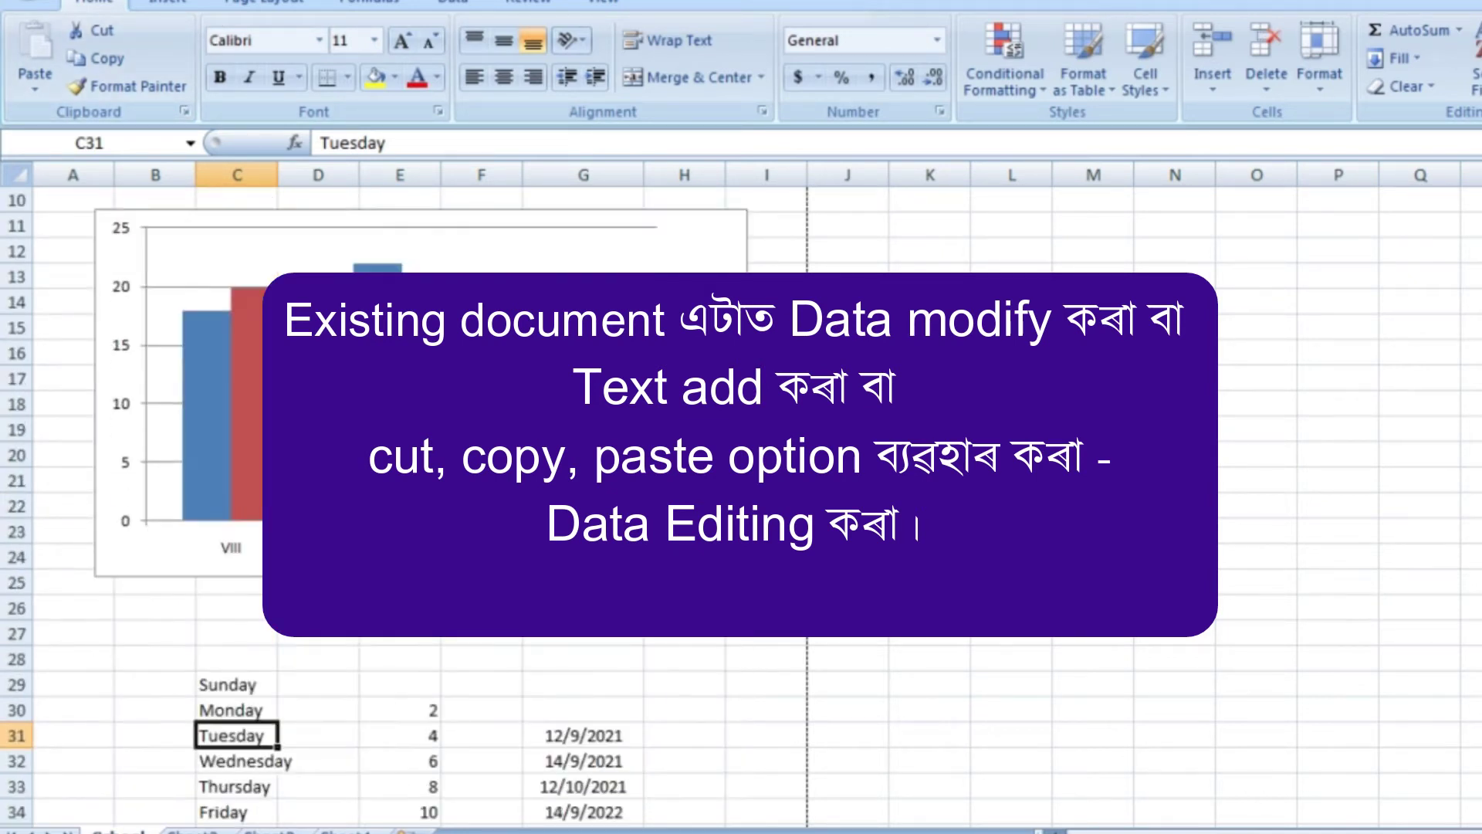
pyautogui.scroll(-1, 741, 502)
pyautogui.scroll(-1, 741, 502)
pyautogui.scroll(-1, 741, 502)
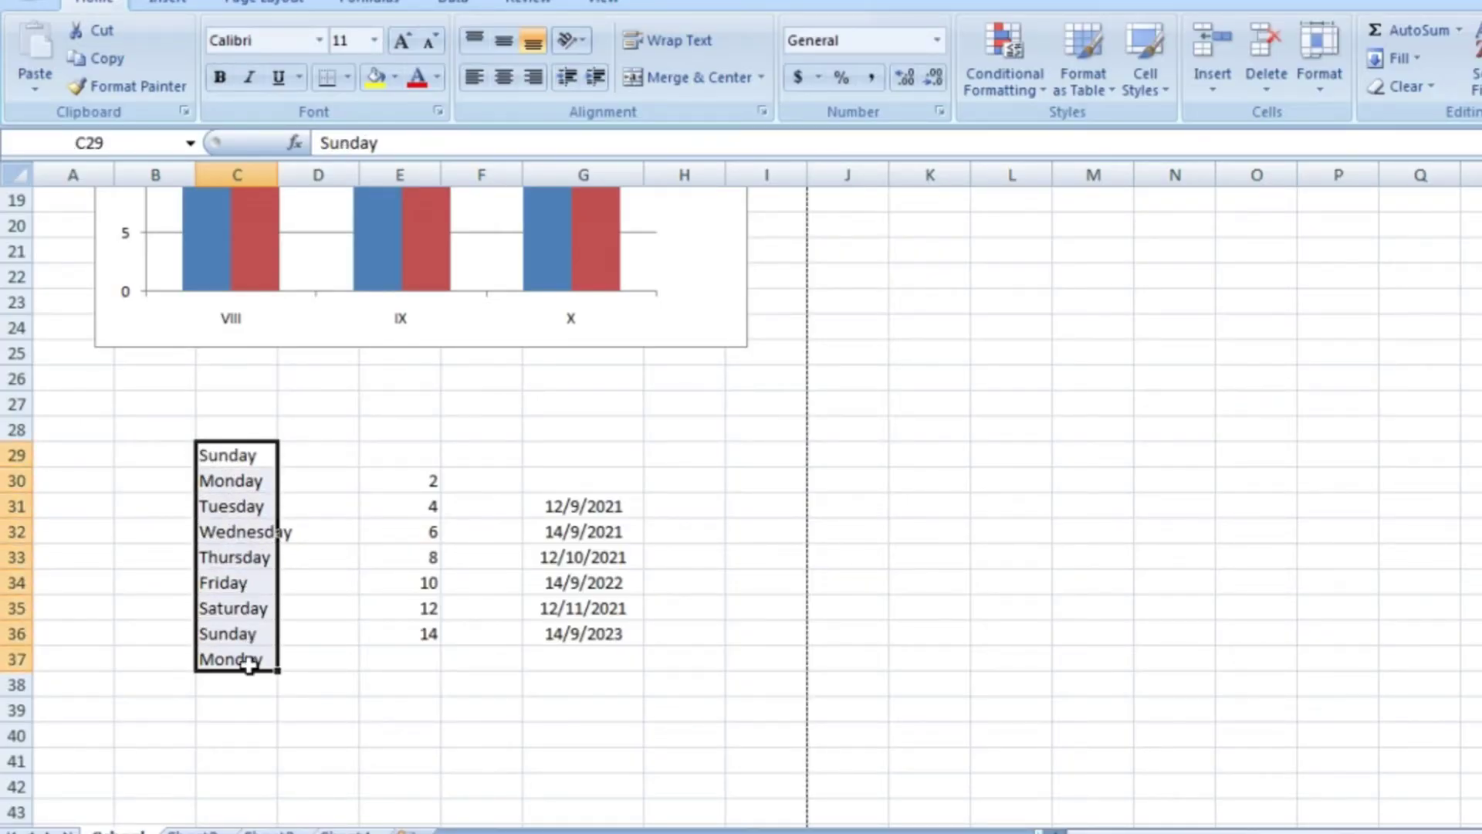
# Cut the Sunday–Monday list from C29:C37 and paste it at L29.
pyautogui.rightClick(248, 532)
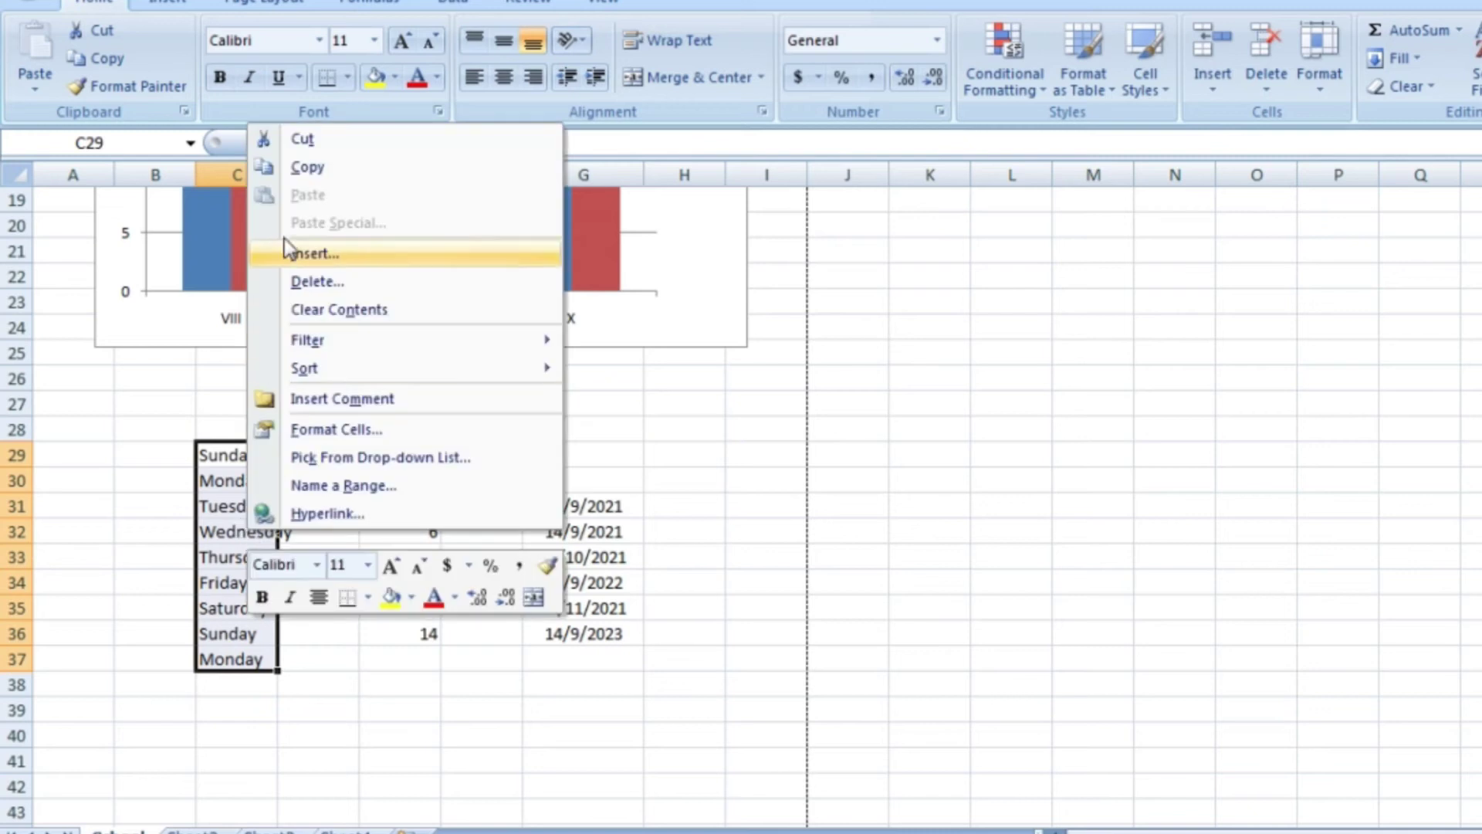
pyautogui.click(107, 31)
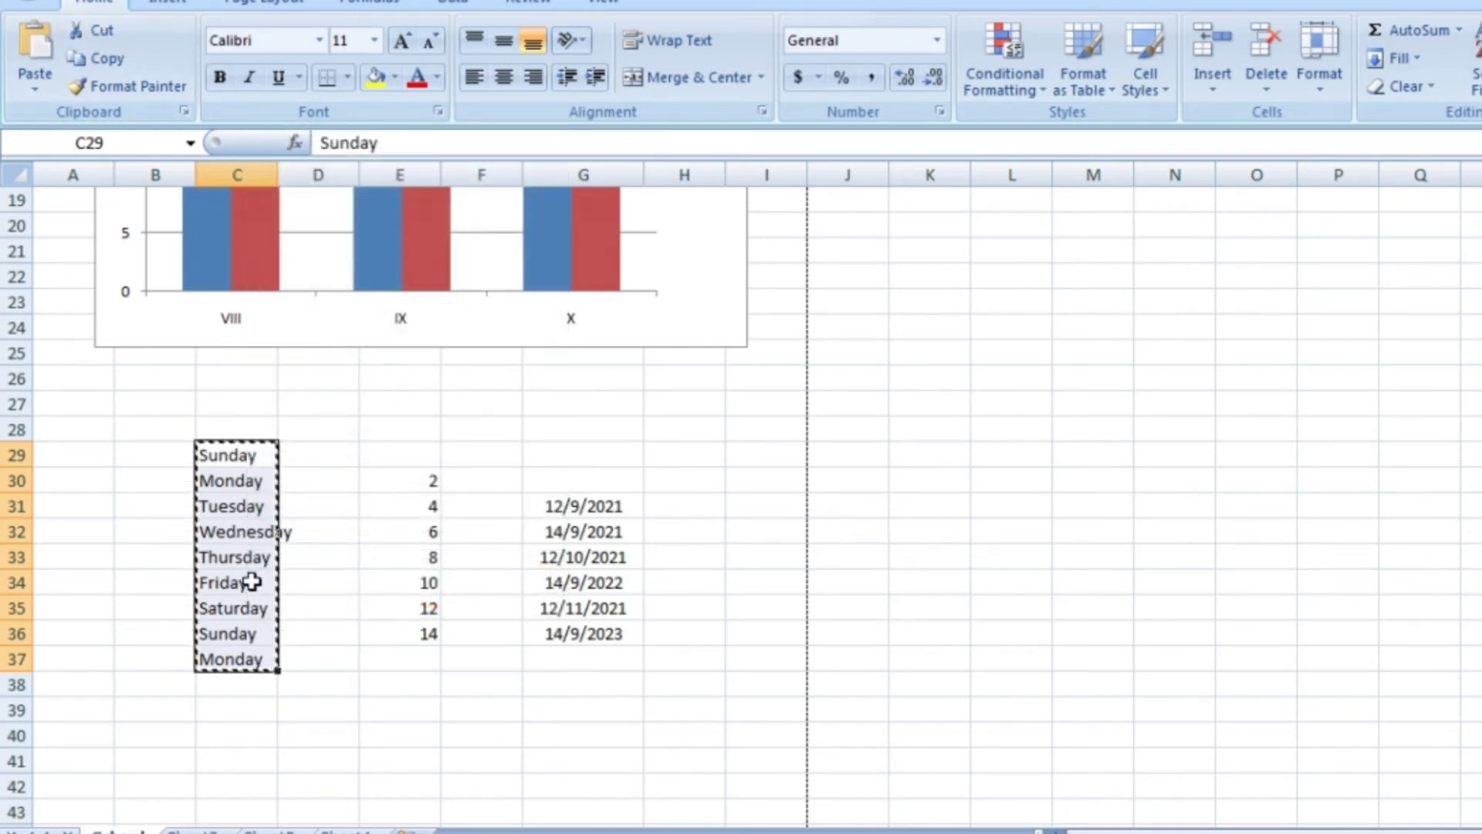
pyautogui.hotkey('ctrl', 'x')
pyautogui.click(1002, 430)
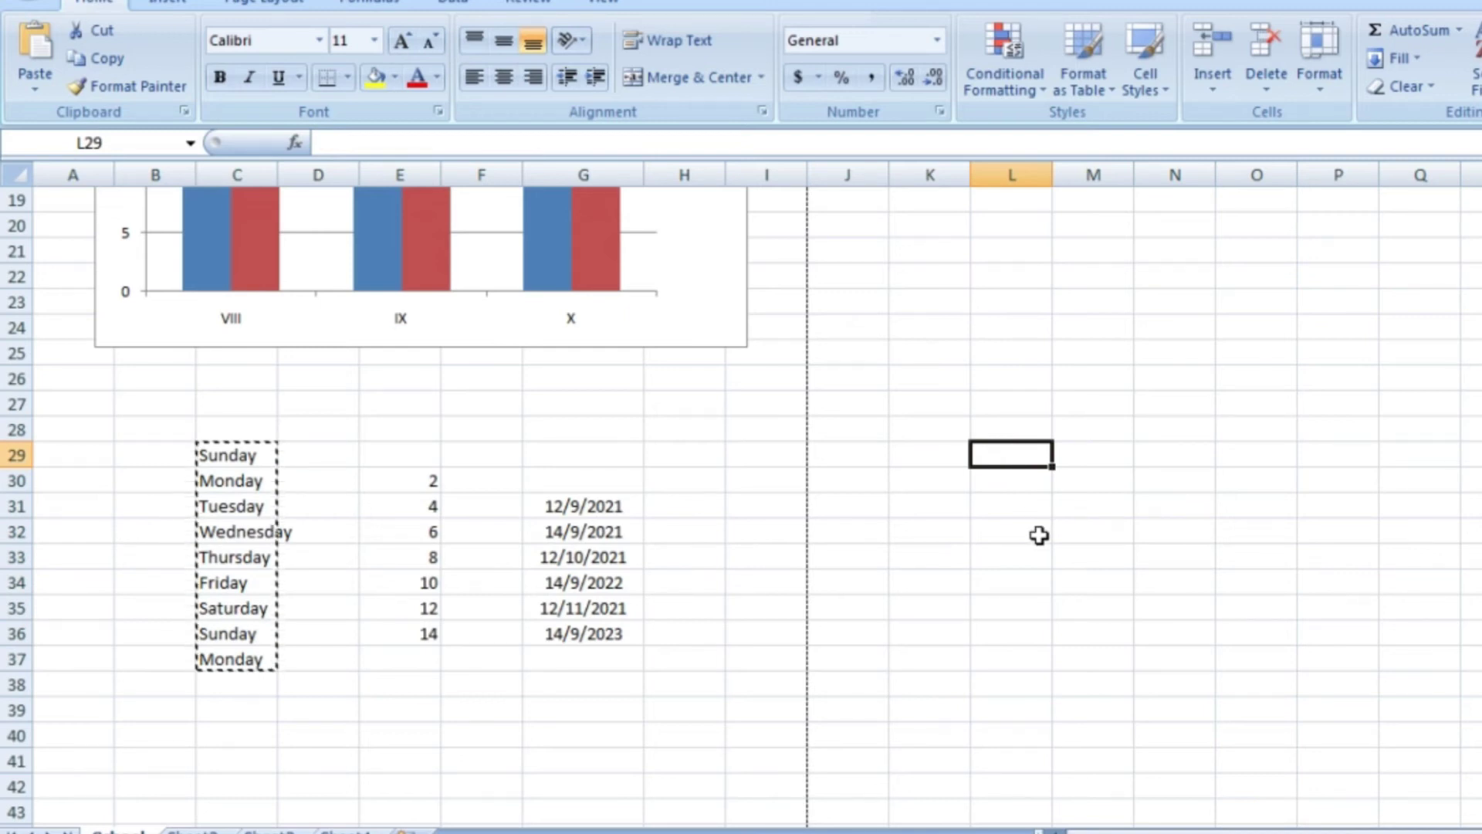
pyautogui.rightClick(1002, 464)
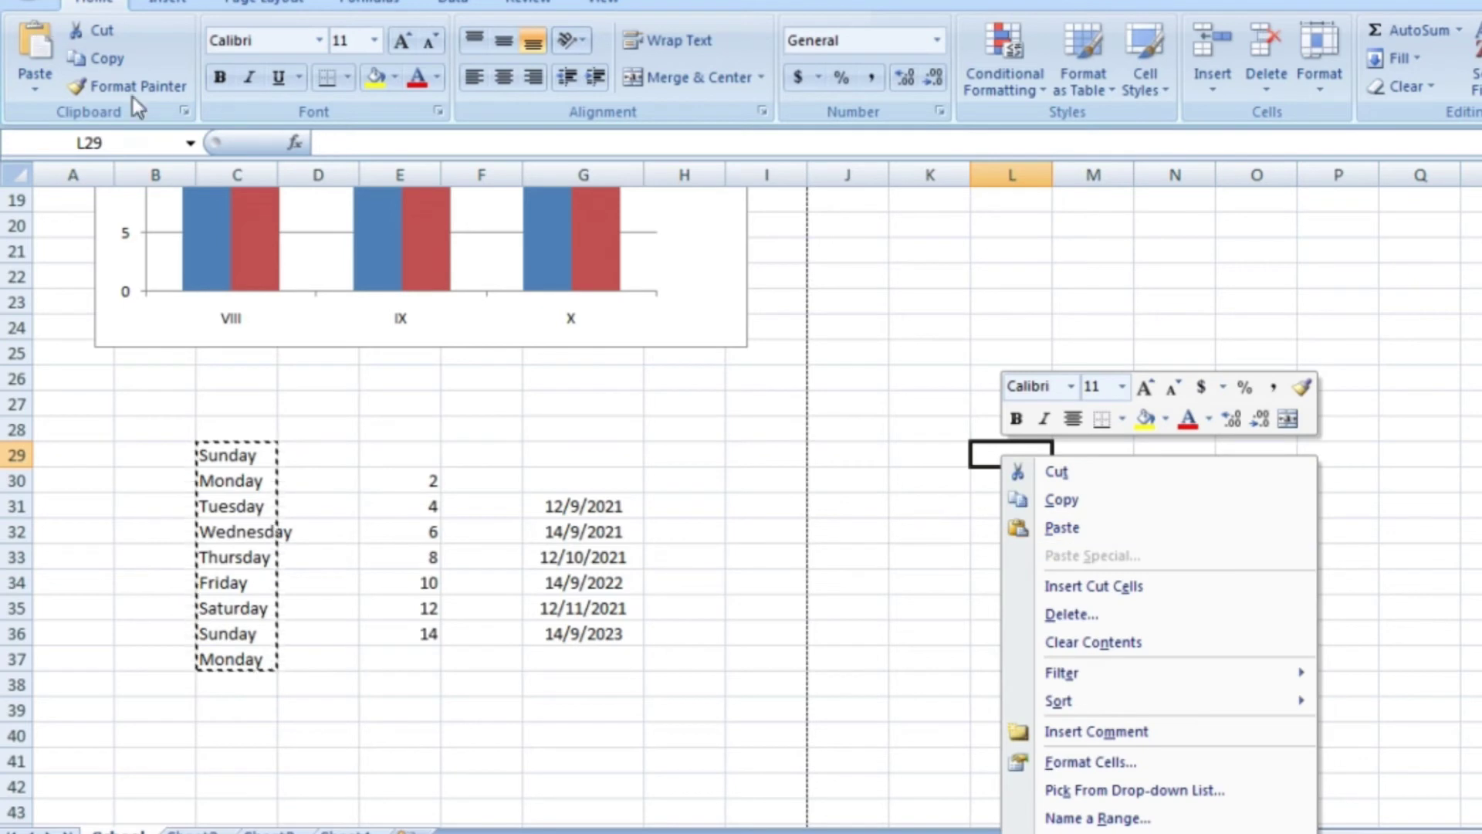
pyautogui.click(1061, 528)
pyautogui.click(1118, 527)
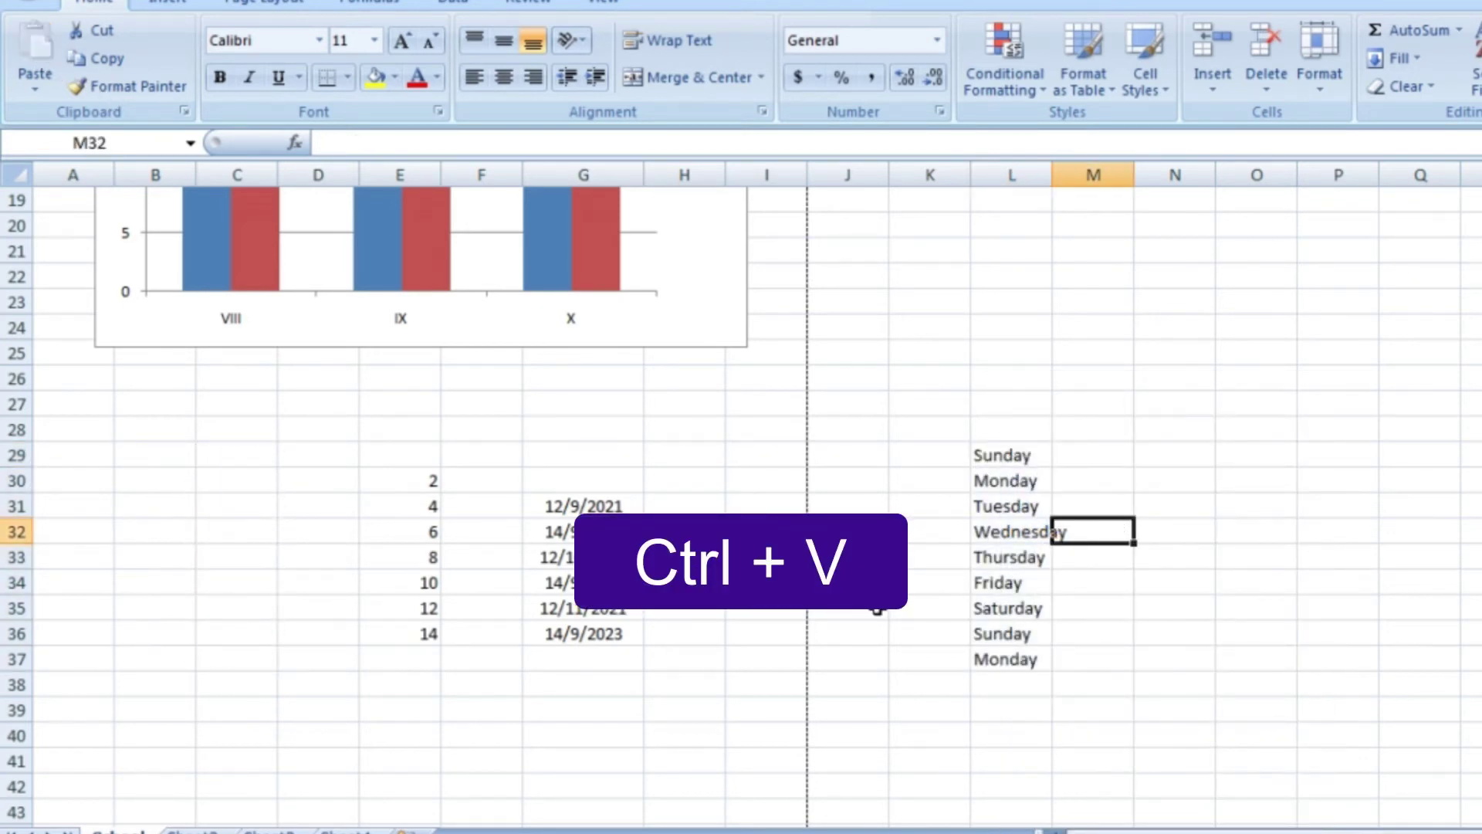
pyautogui.moveTo(419, 485); pyautogui.dragTo(430, 648)
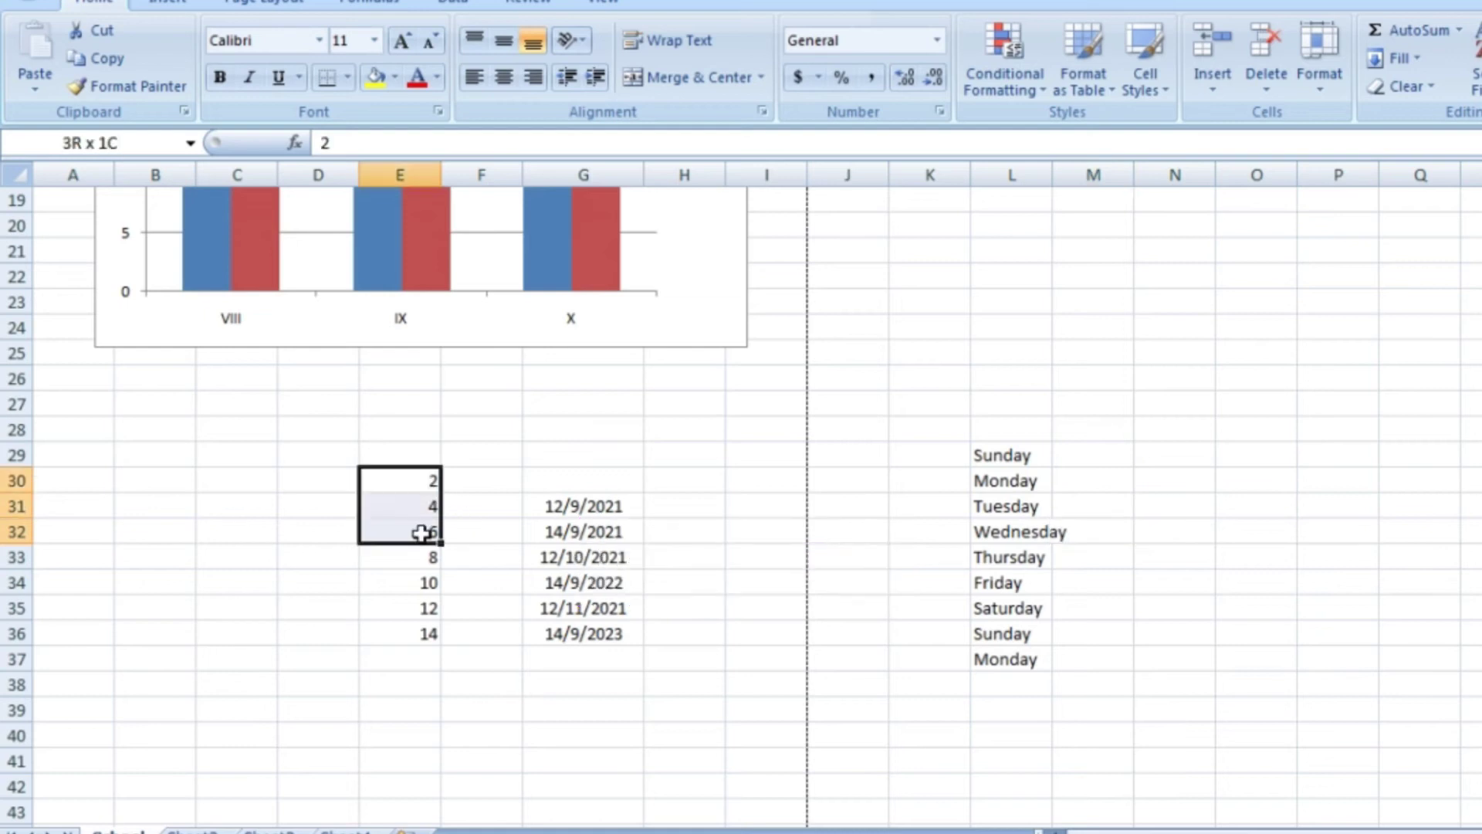
# Copy the numbers 2–14 from E30:E36 and paste them into N29:N35.
pyautogui.rightClick(437, 633)
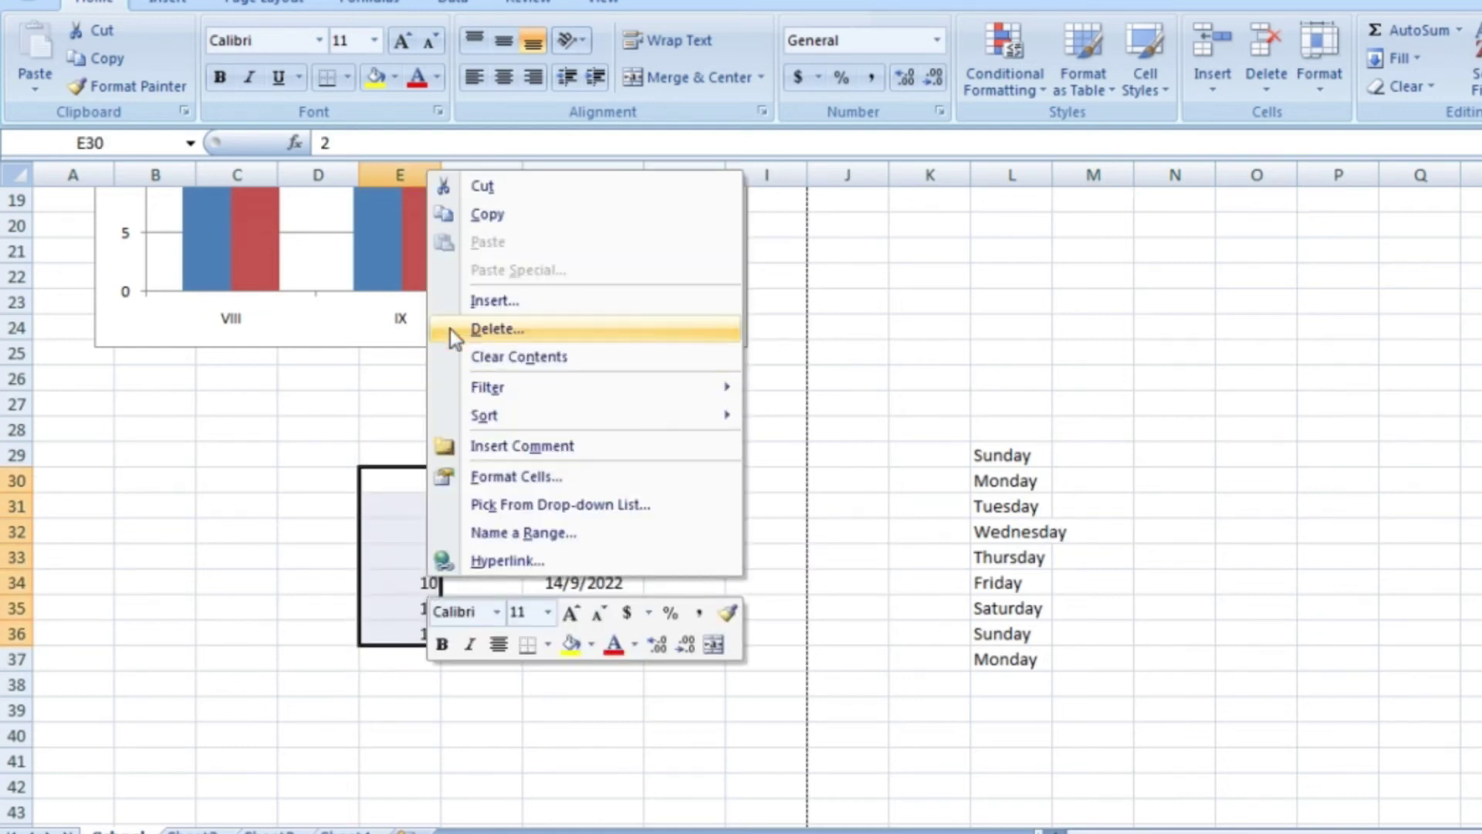
pyautogui.click(489, 218)
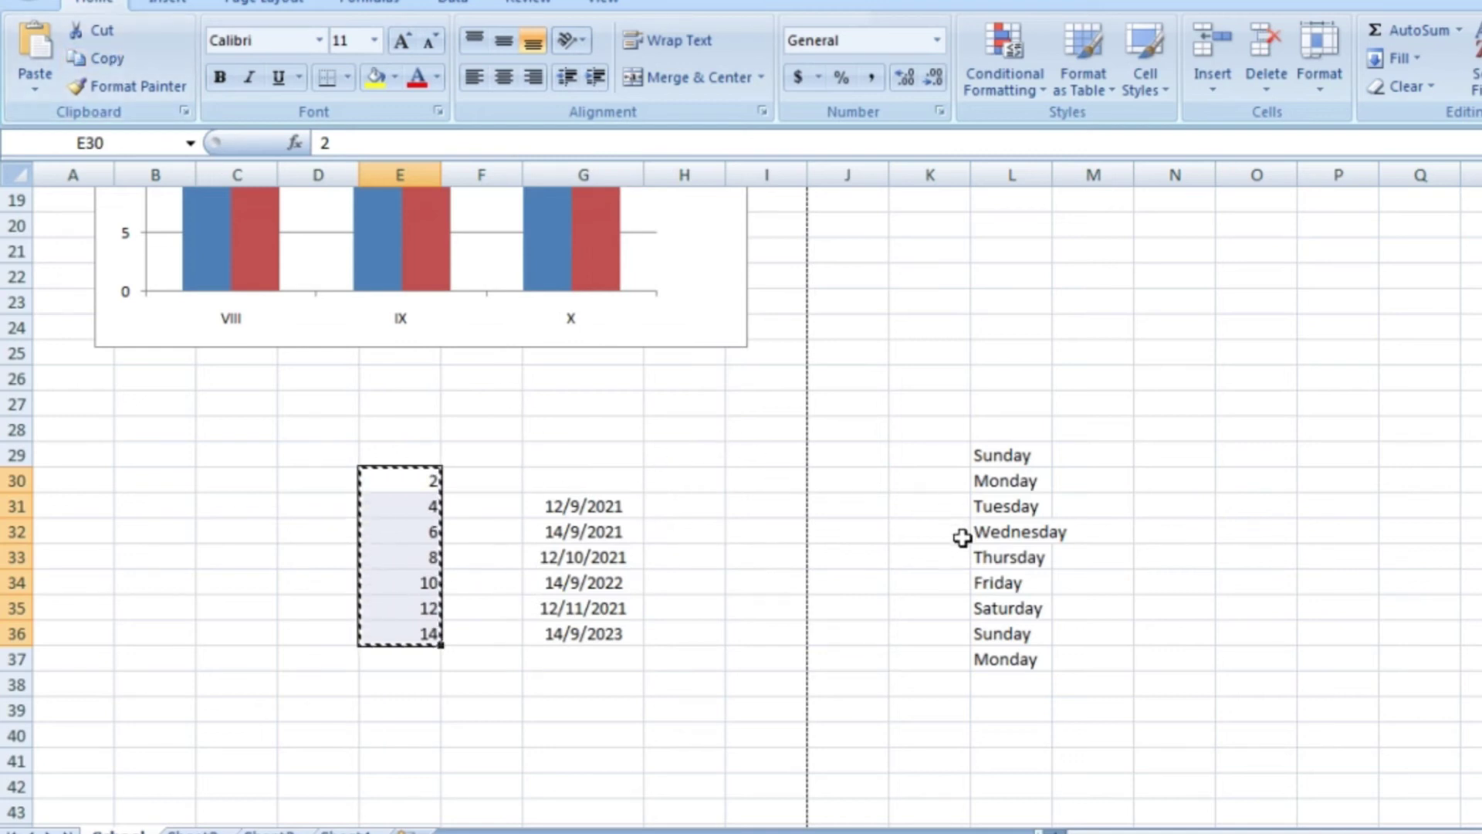
pyautogui.hotkey('ctrl', 'c')
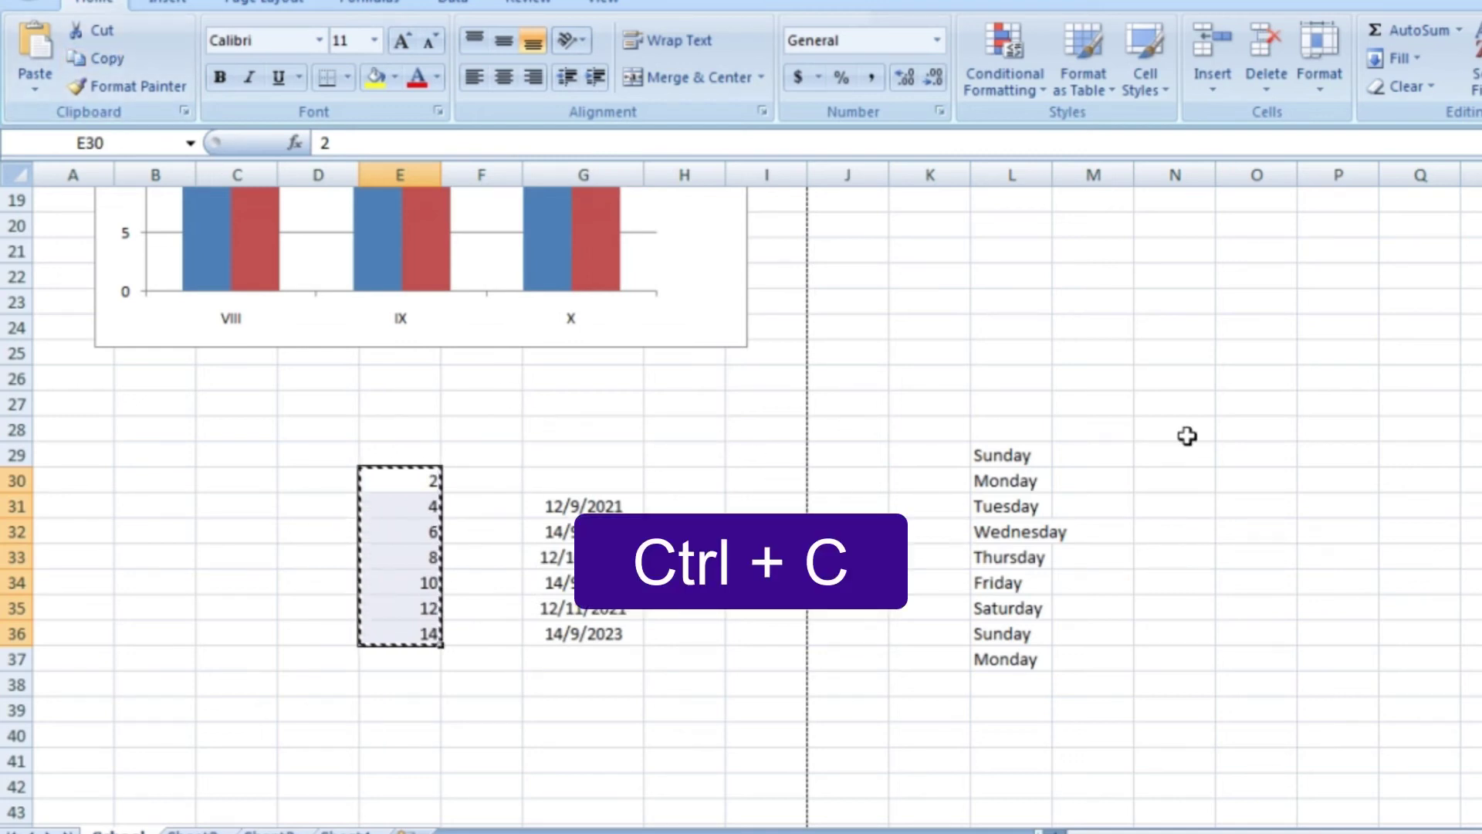
pyautogui.click(1185, 457)
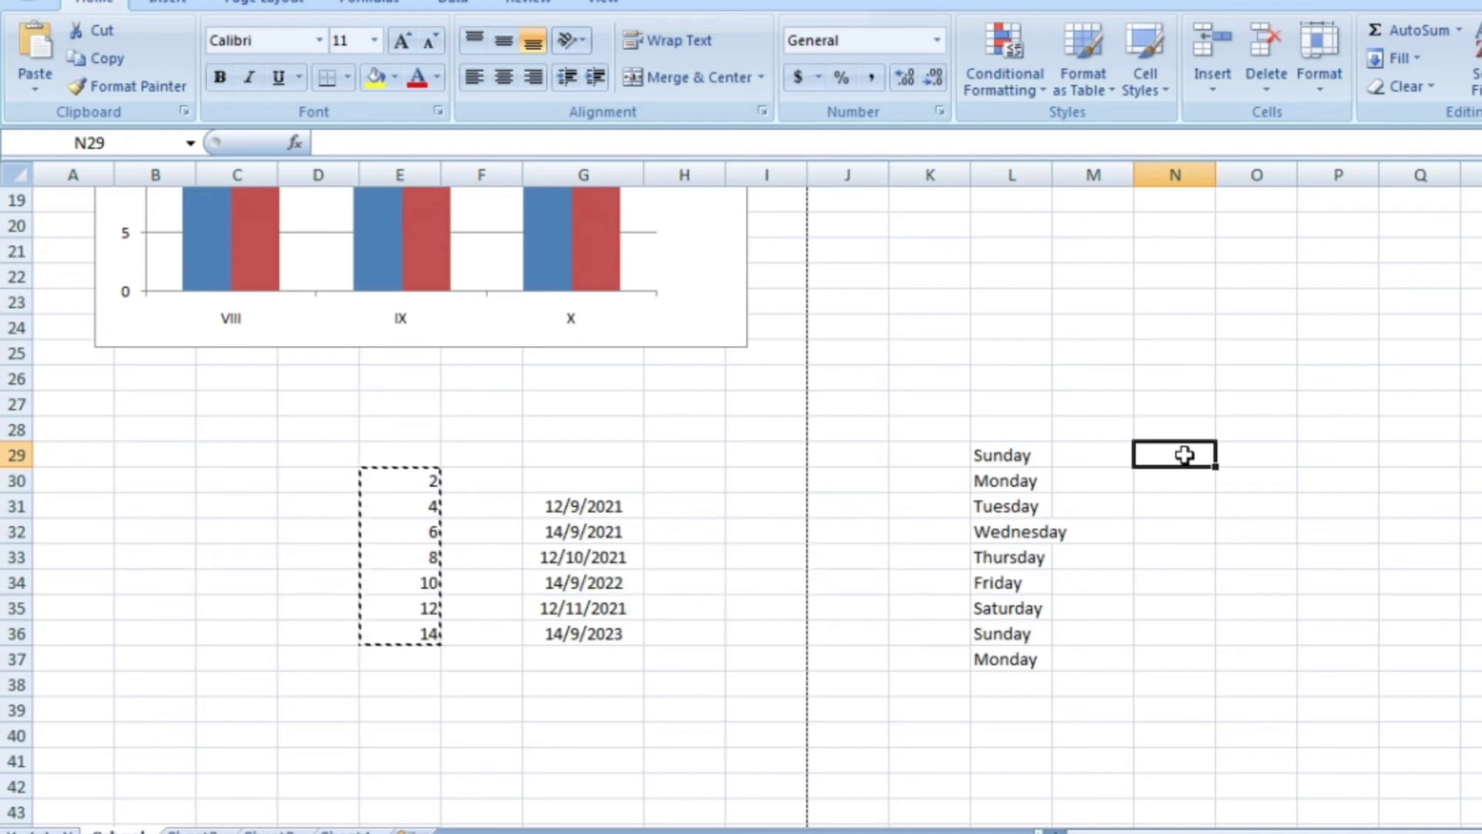
pyautogui.rightClick(1185, 455)
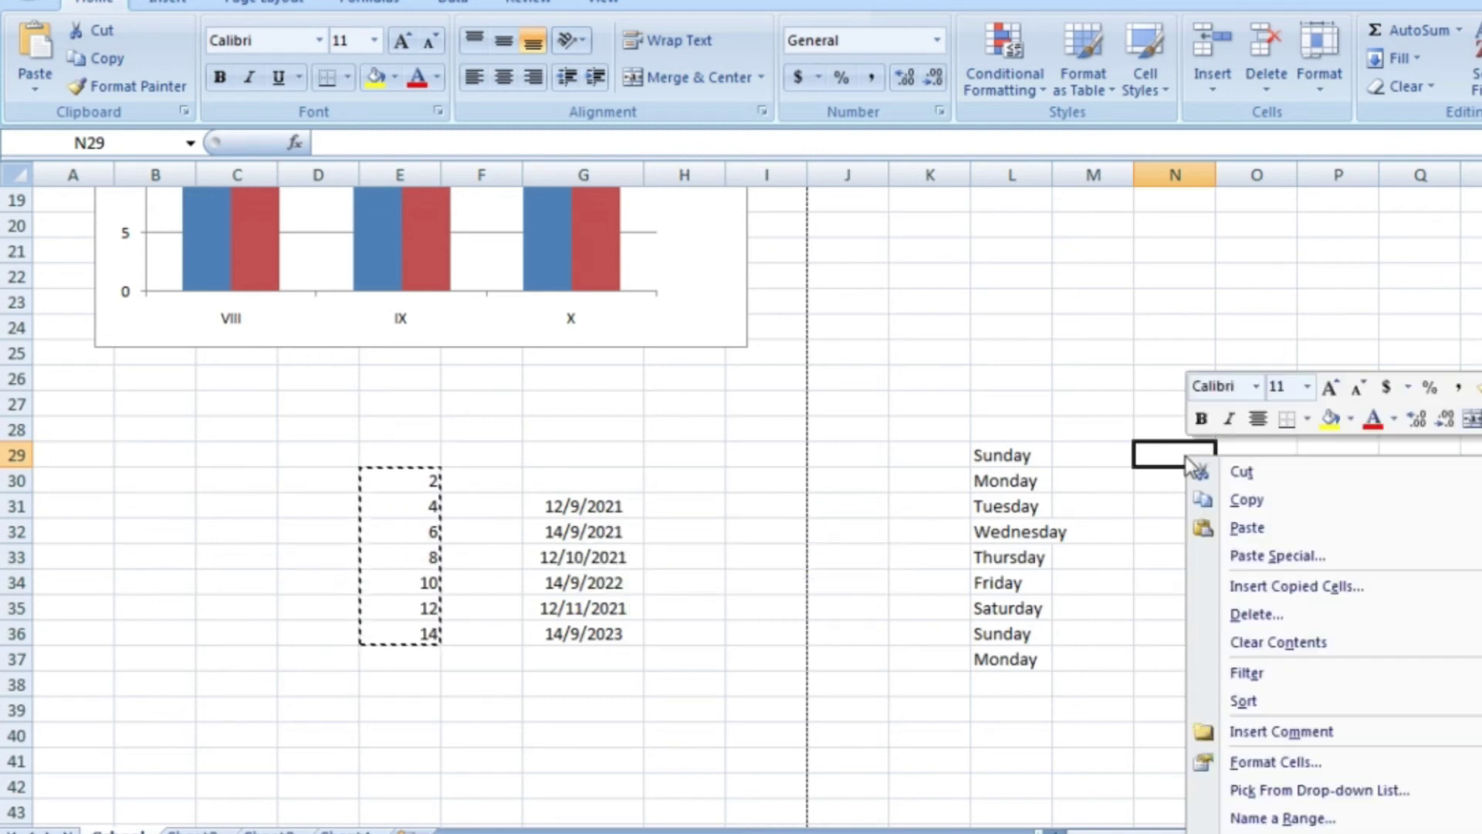
pyautogui.click(1246, 528)
pyautogui.click(1151, 697)
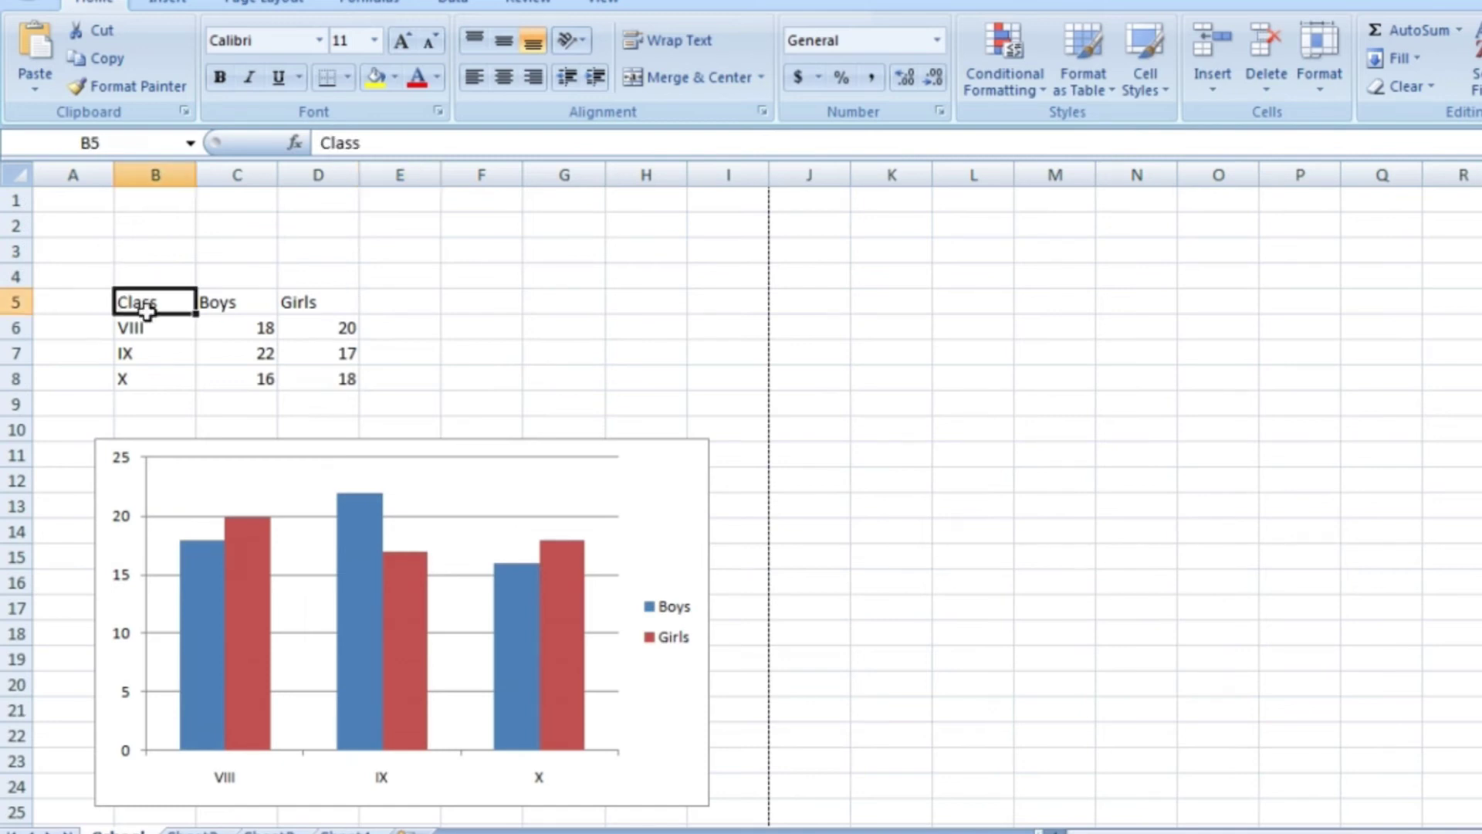
# Apply All Borders to the Class/Boys/Girls table in B5:D8.
pyautogui.moveTo(147, 311); pyautogui.dragTo(296, 373)
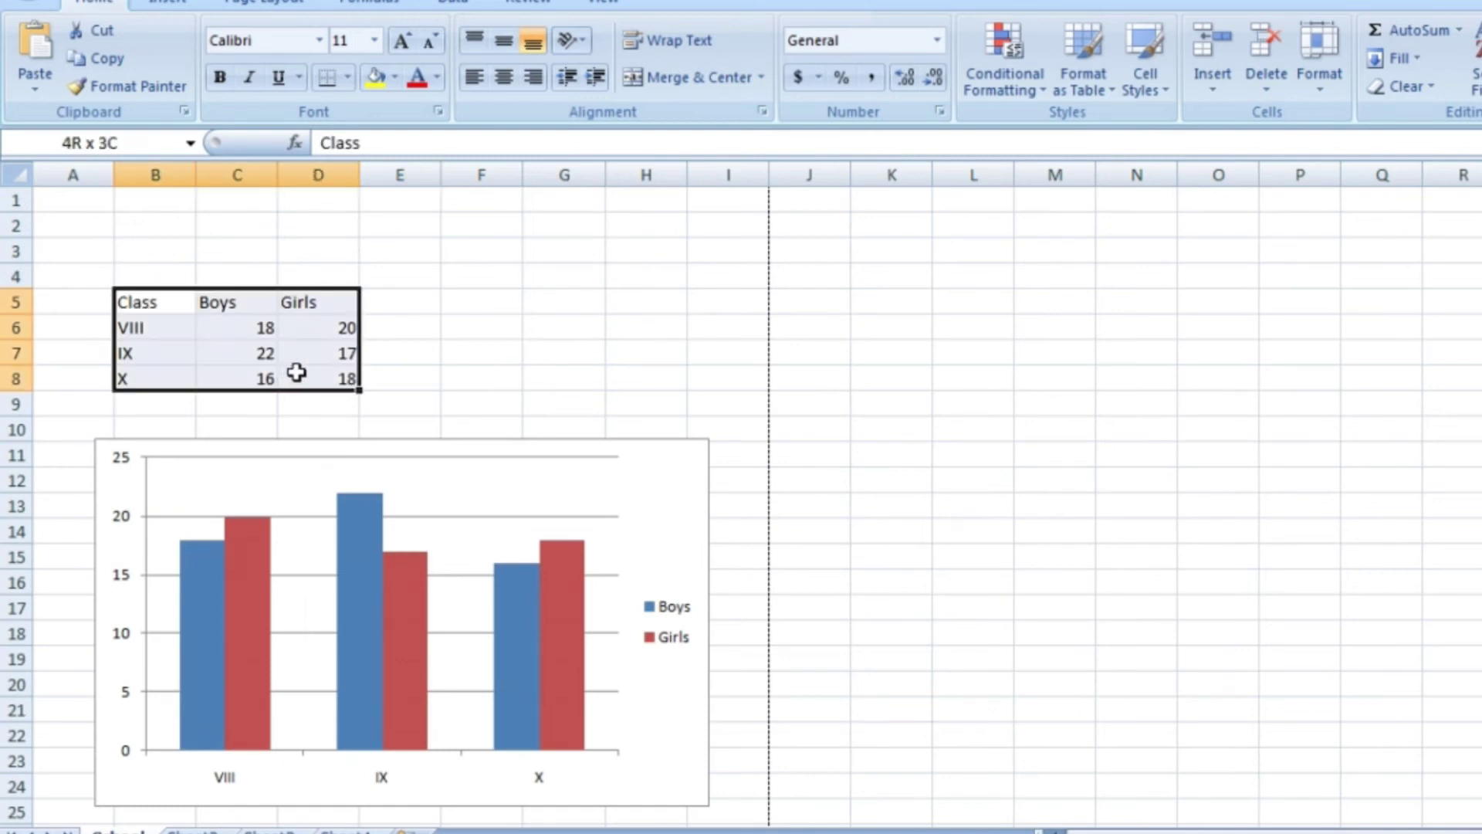
pyautogui.click(345, 78)
pyautogui.click(367, 275)
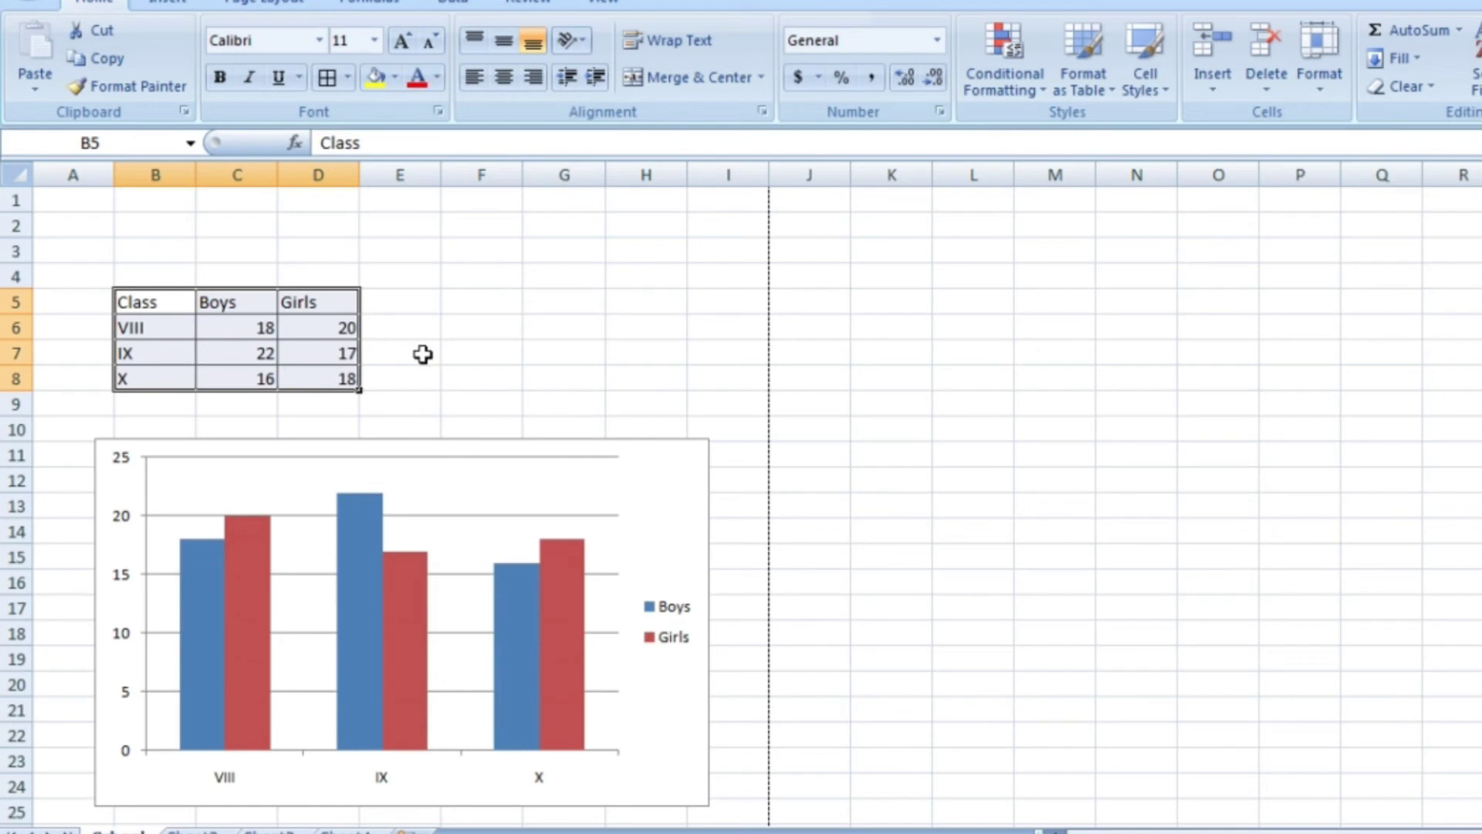
# Delete the Girls column D and dismiss the invalid references warning.
pyautogui.click(422, 353)
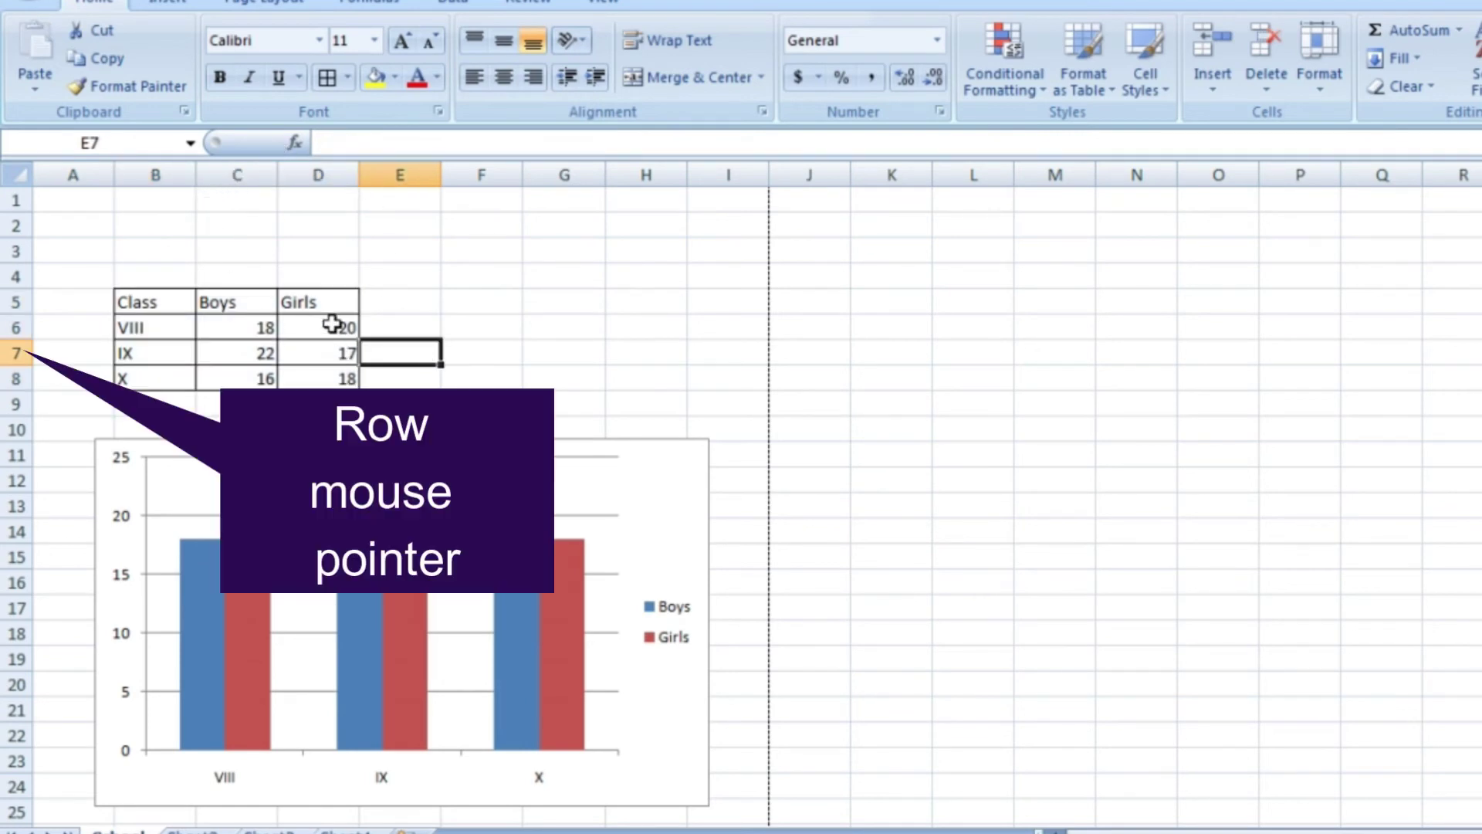
pyautogui.rightClick(354, 180)
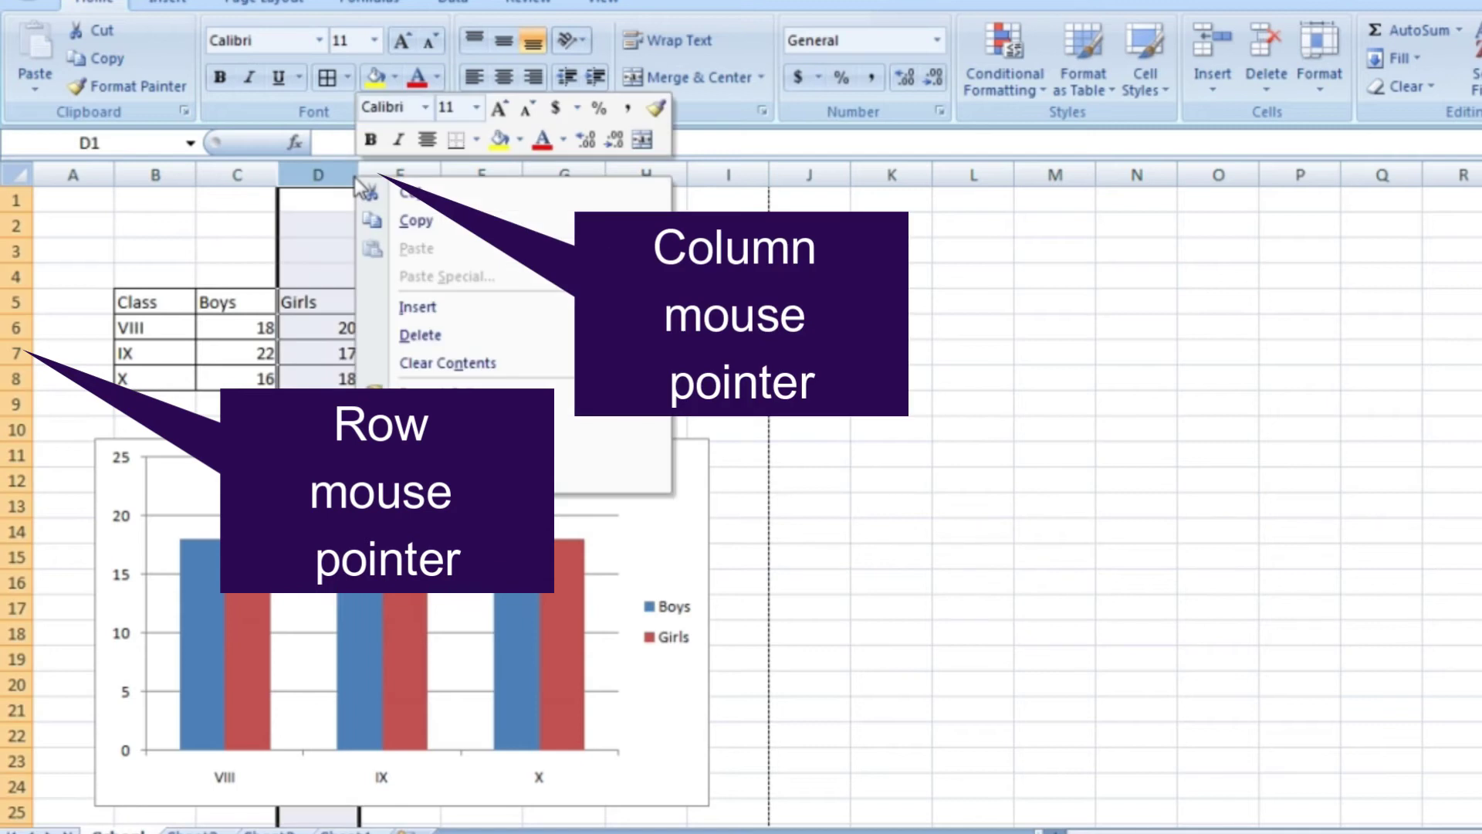
pyautogui.rightClick(17, 251)
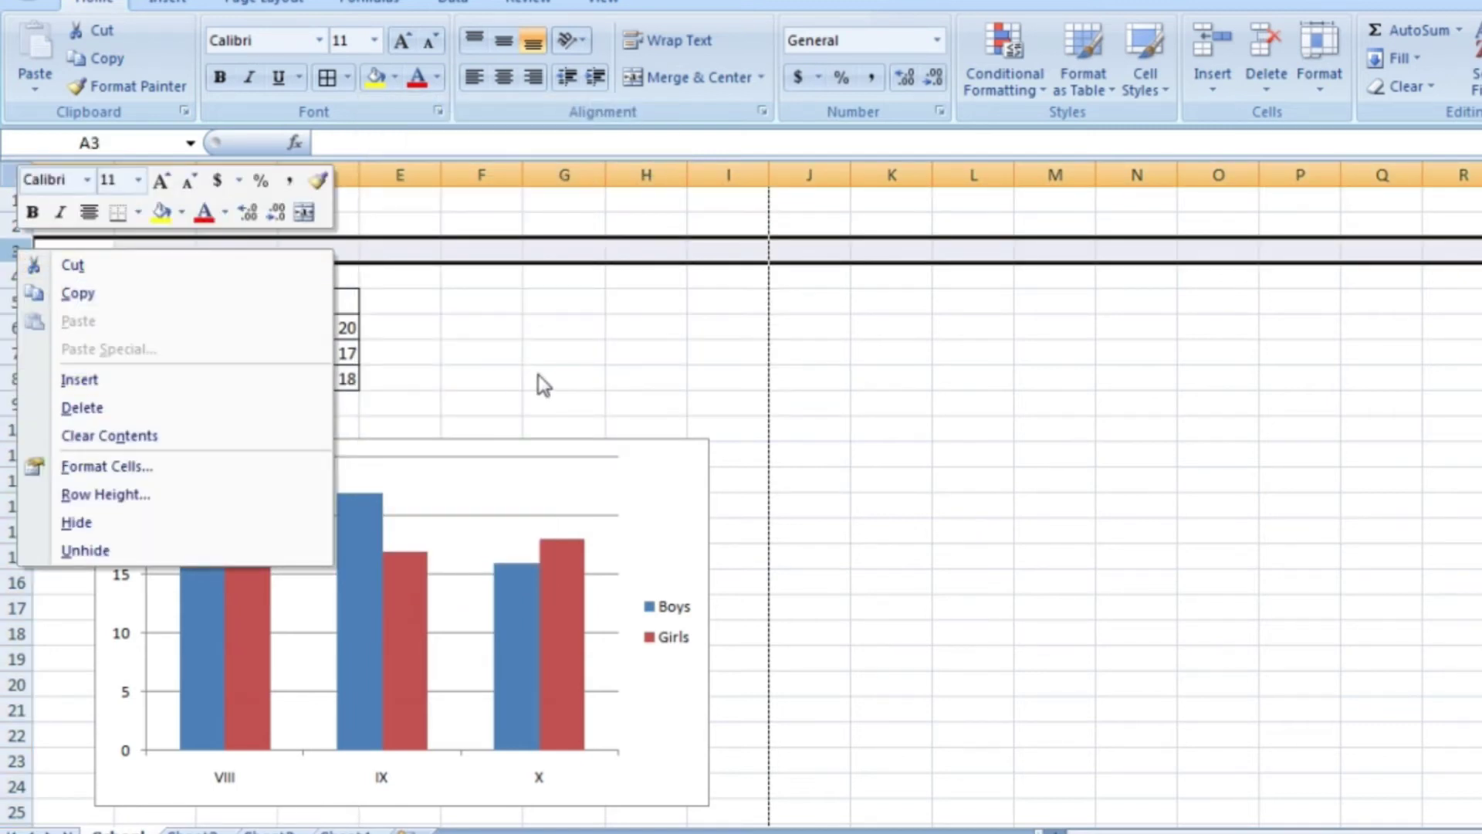
pyautogui.press('Escape')
pyautogui.rightClick(327, 167)
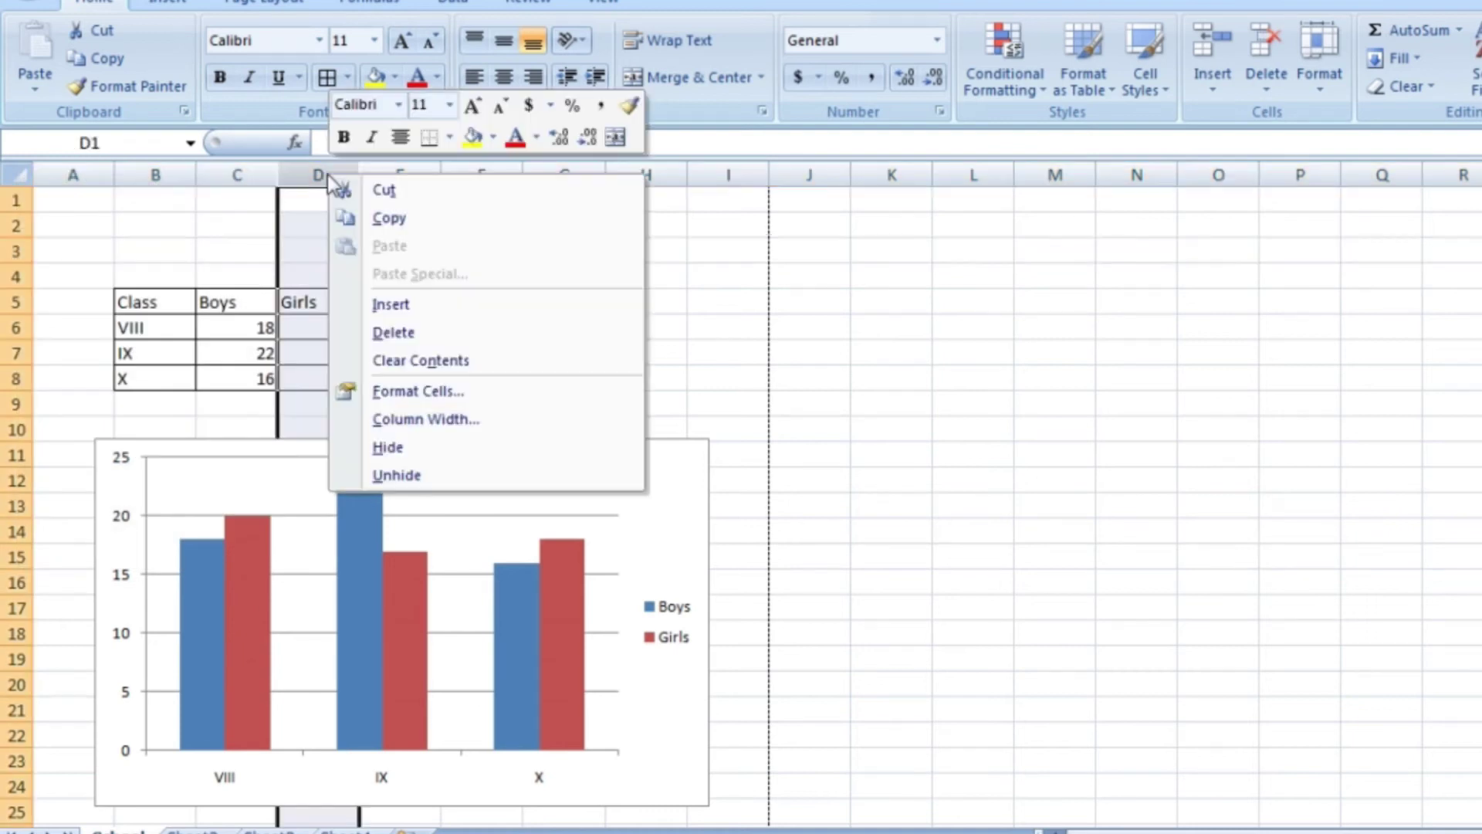
pyautogui.click(383, 334)
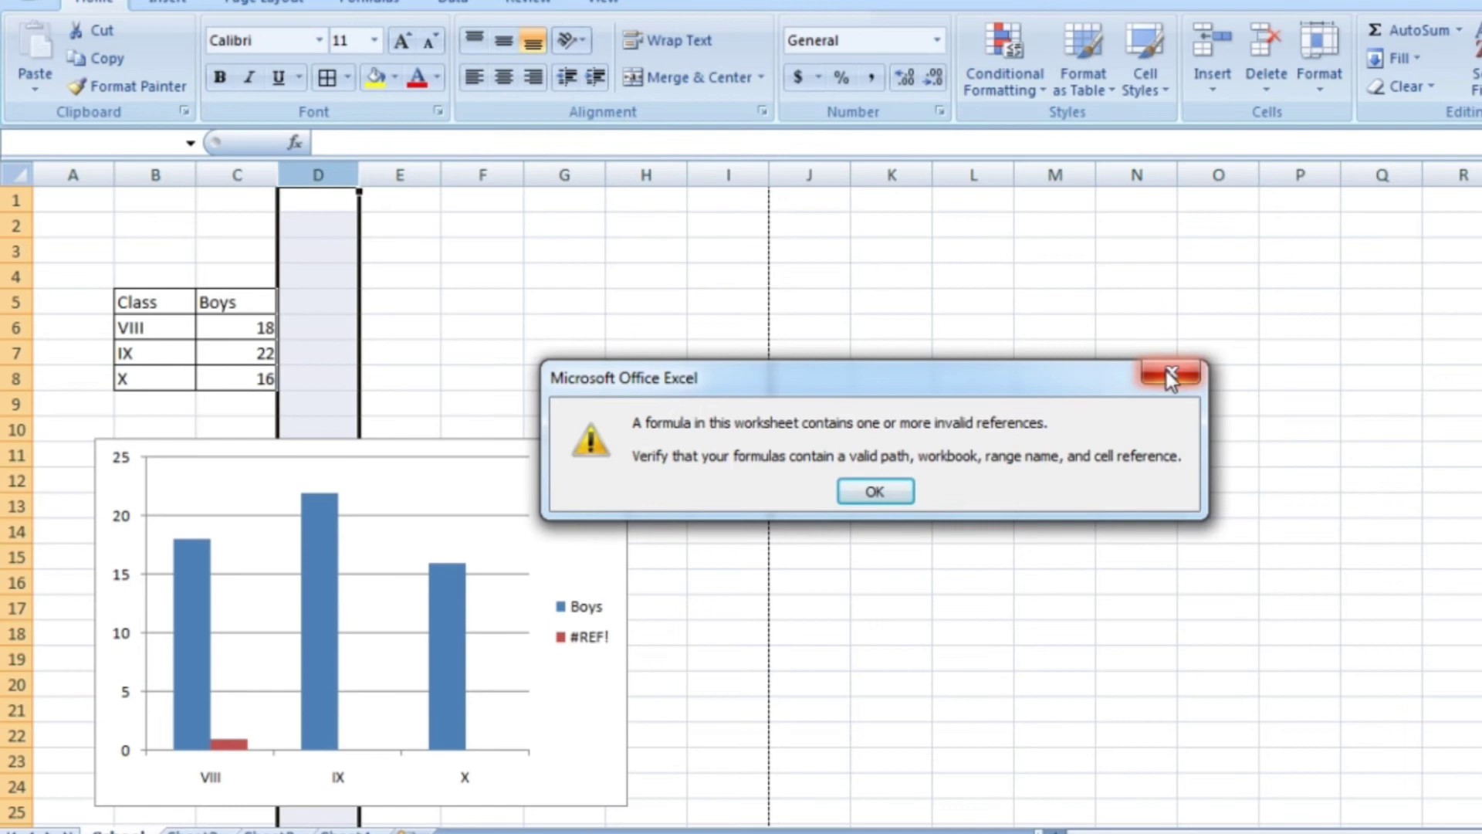
pyautogui.click(1171, 376)
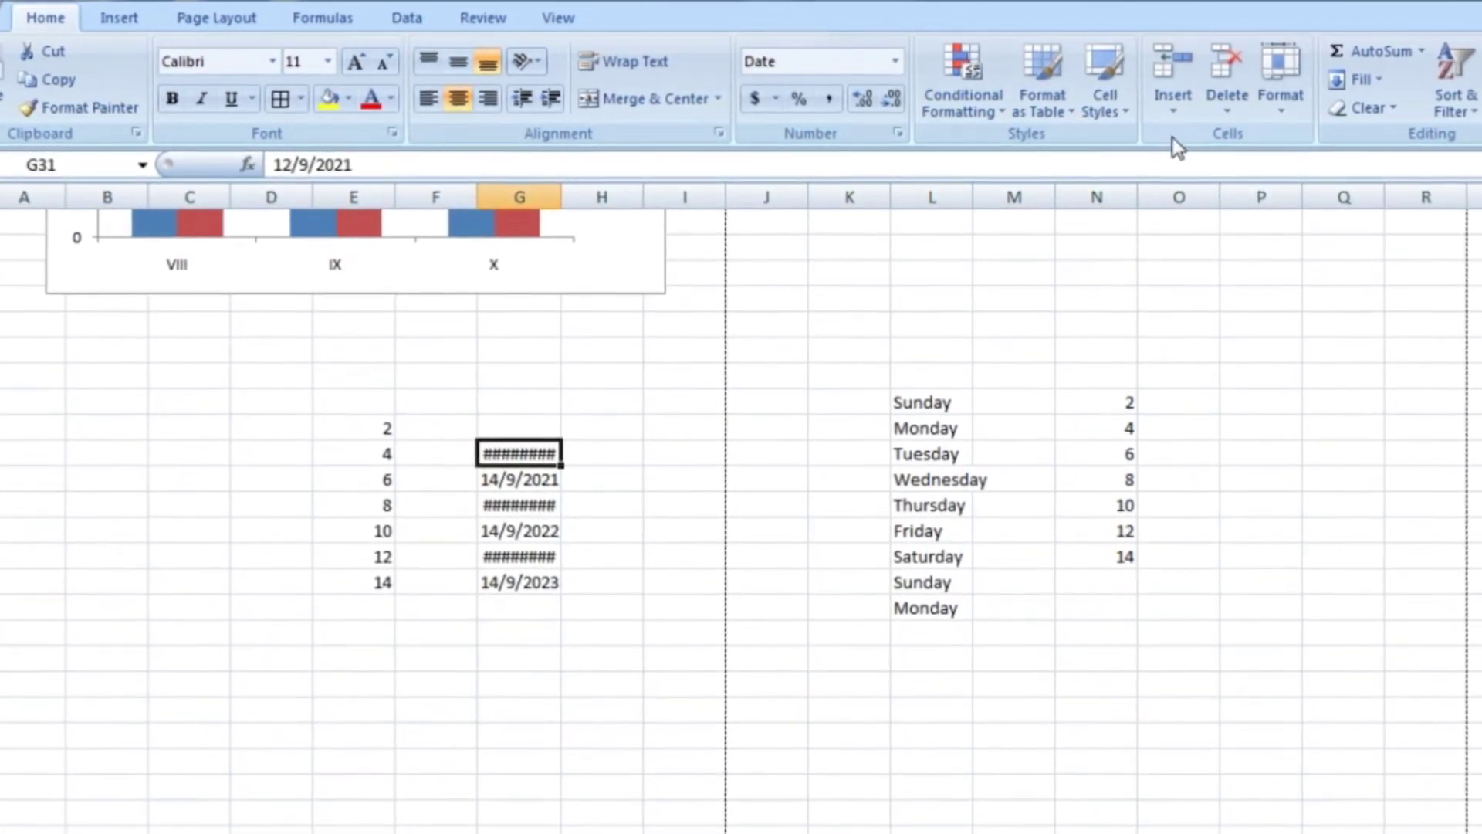
# Widen column G until every date displays fully, and drag row 31 taller.
pyautogui.click(1291, 108)
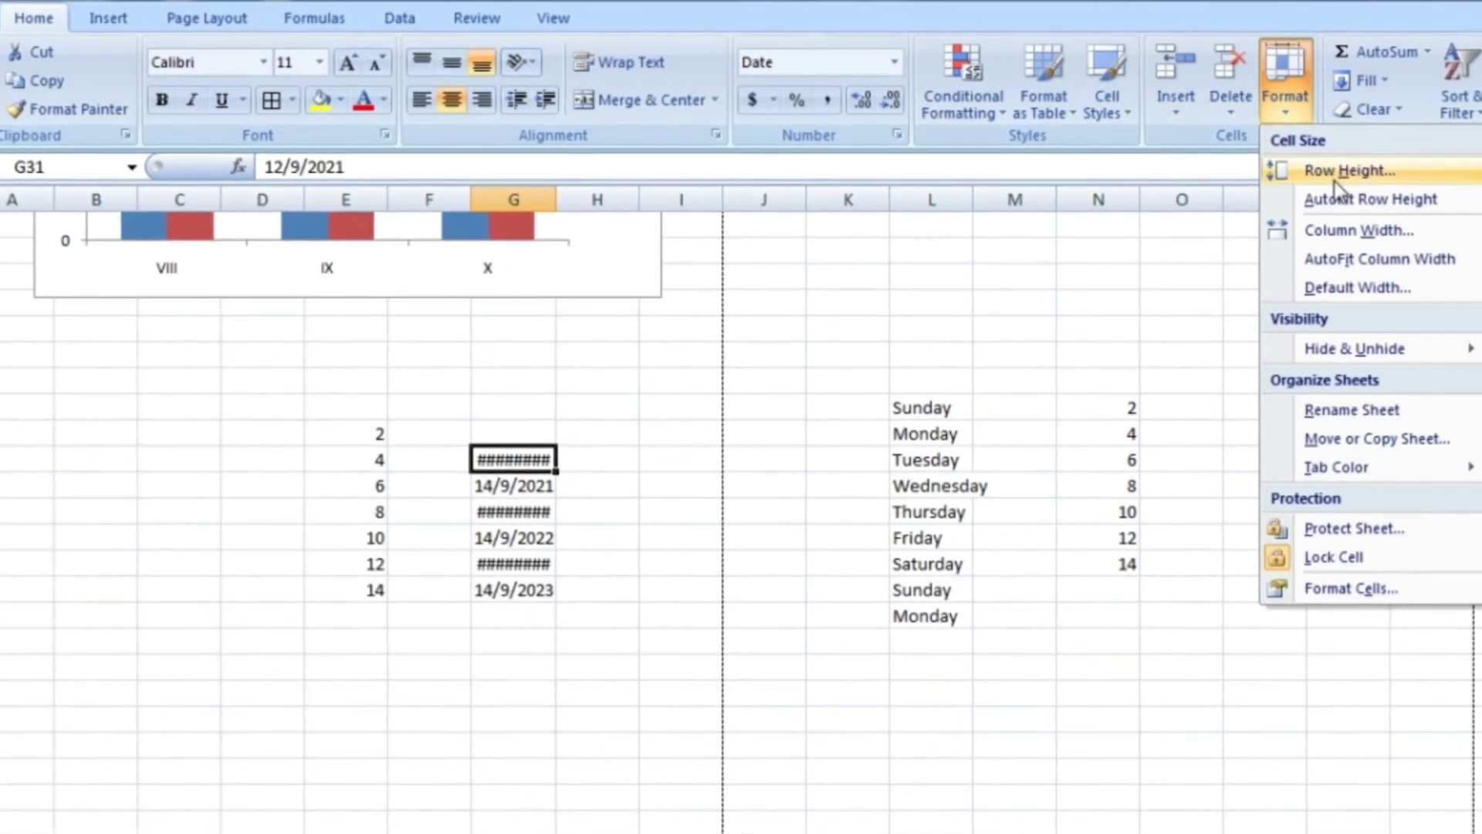
pyautogui.click(1335, 181)
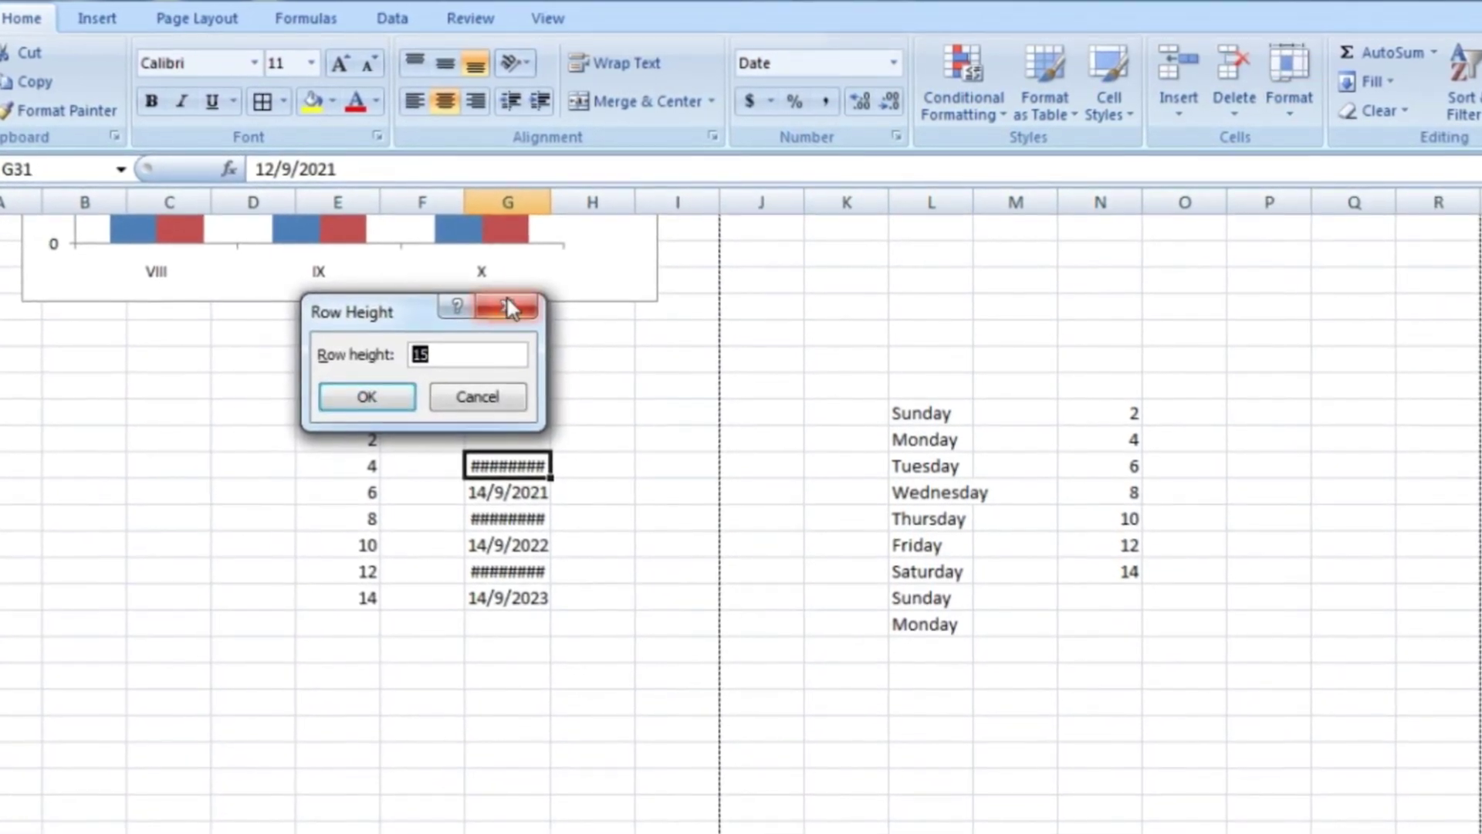
pyautogui.click(369, 395)
pyautogui.click(1297, 117)
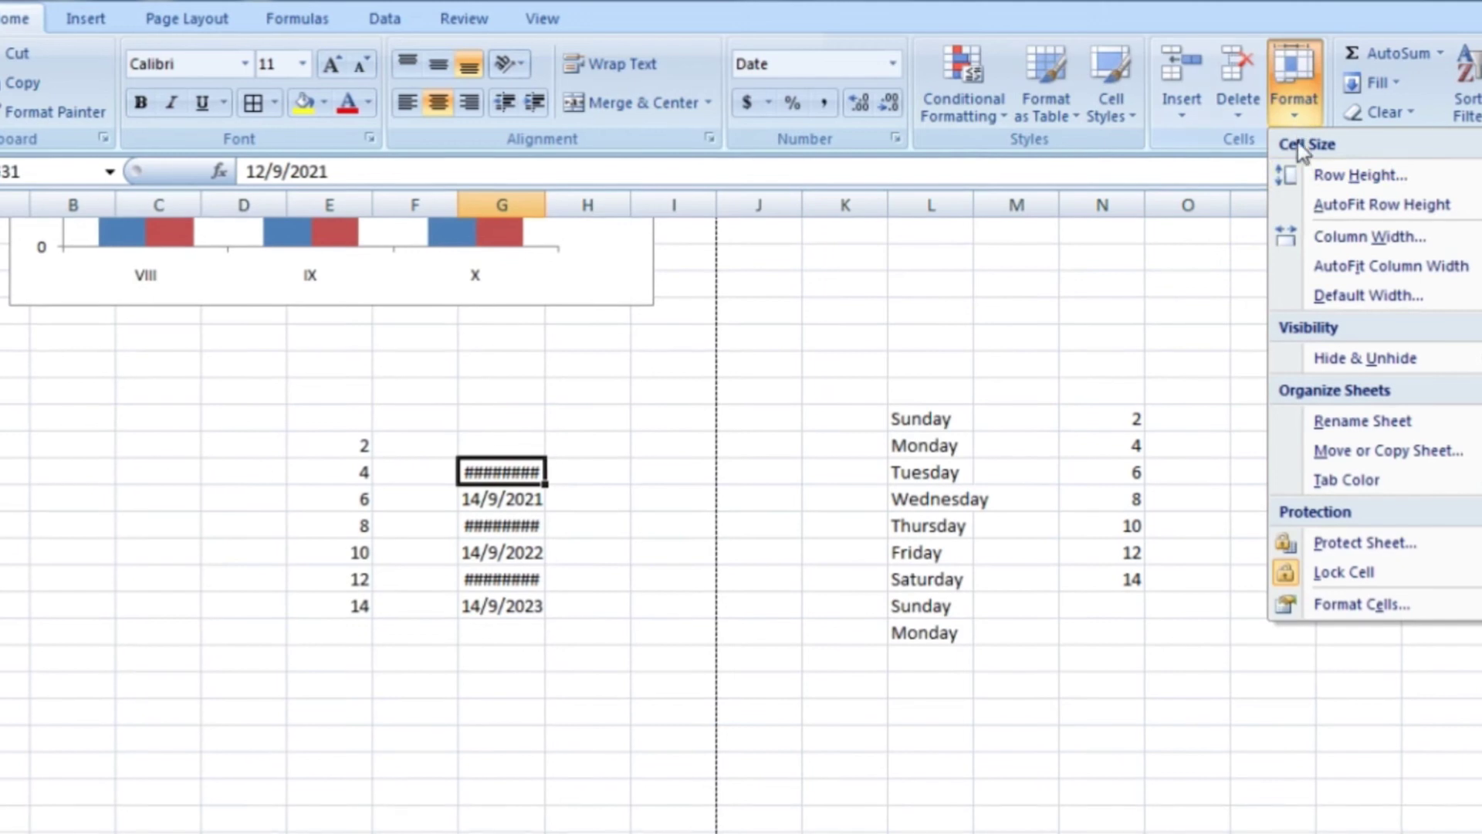
pyautogui.click(1360, 252)
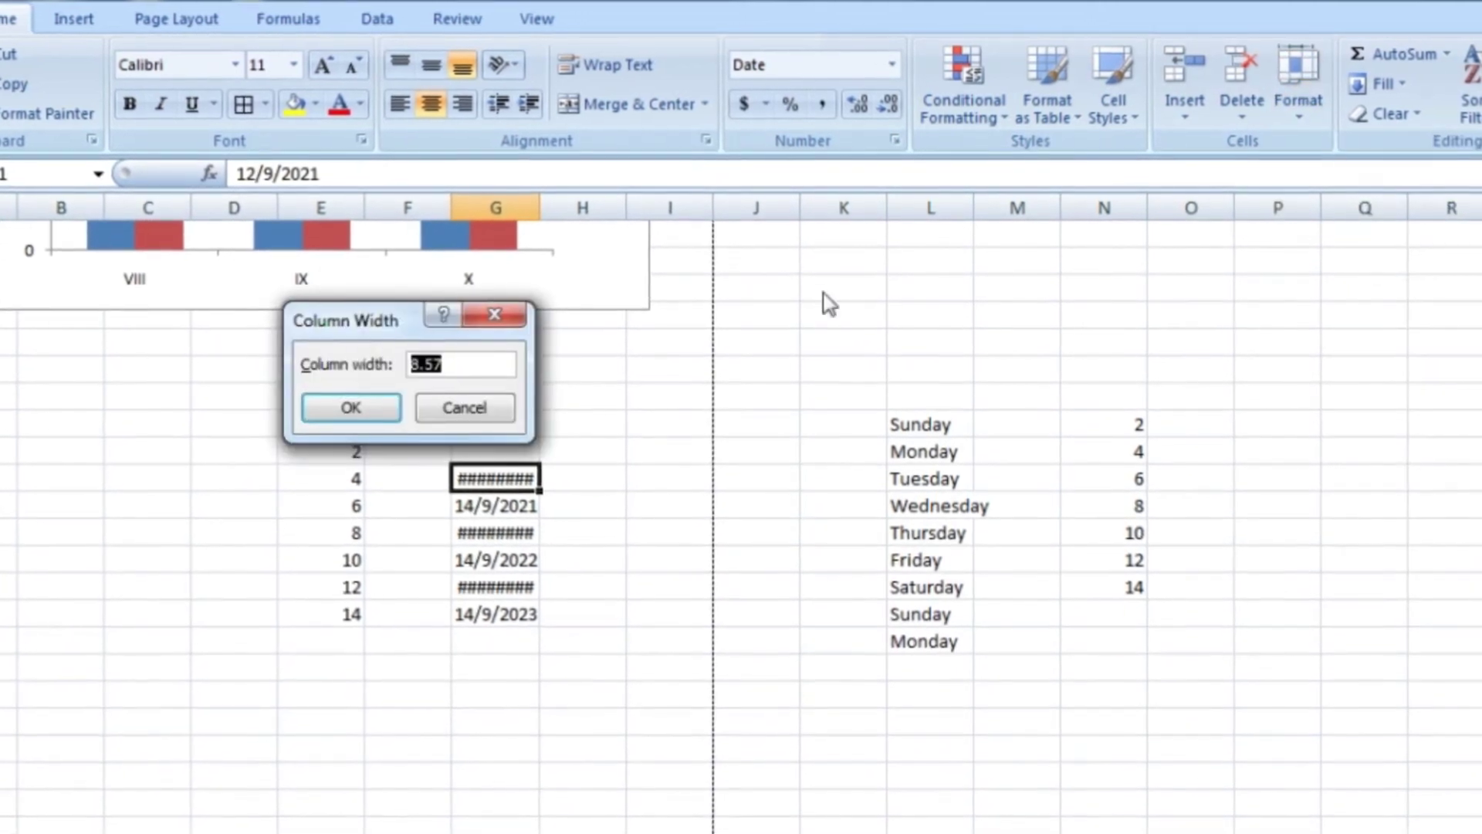
pyautogui.click(500, 322)
pyautogui.moveTo(677, 91); pyautogui.dragTo(729, 91)
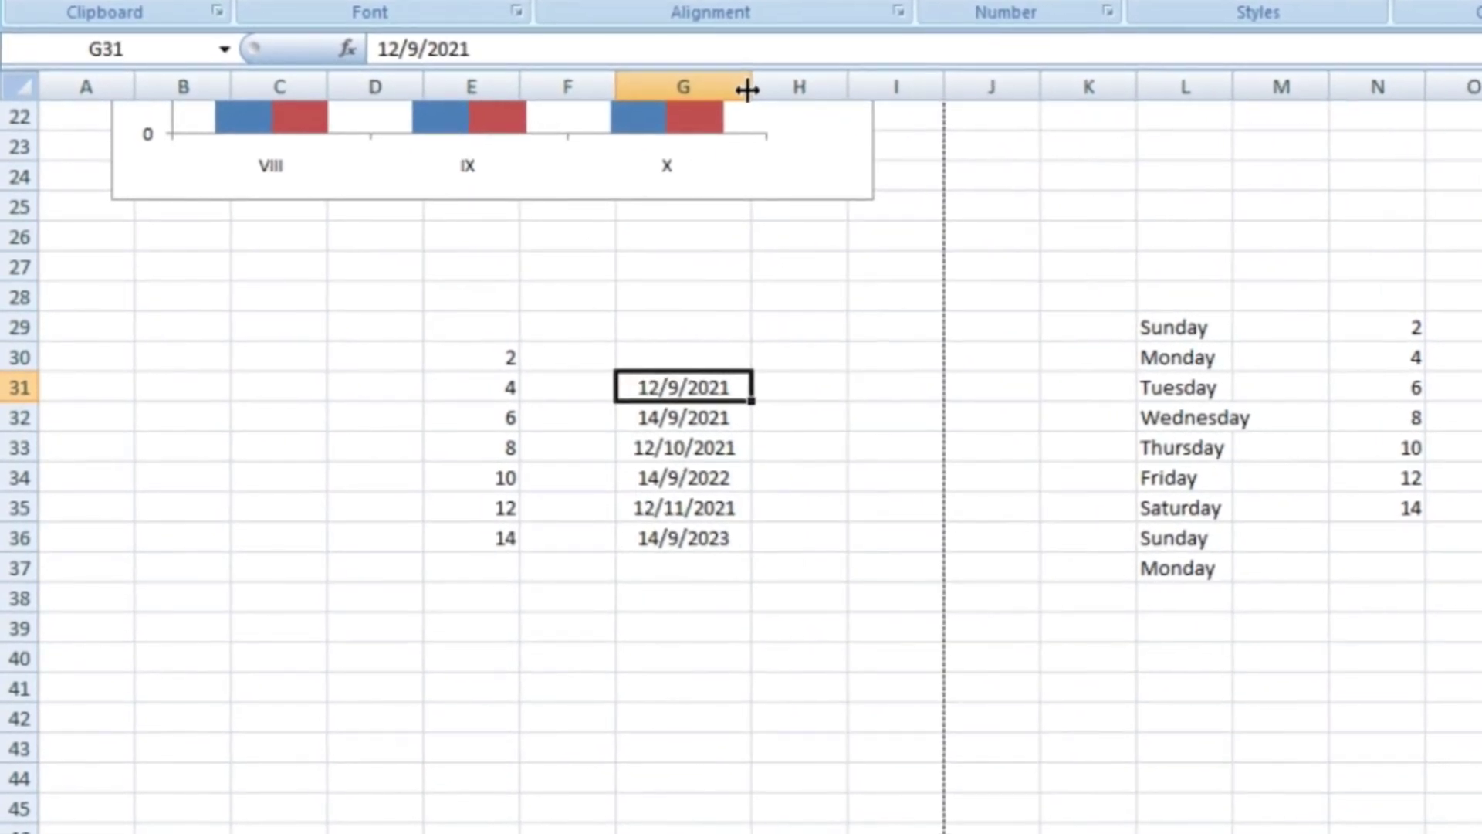
pyautogui.moveTo(19, 401); pyautogui.dragTo(20, 434)
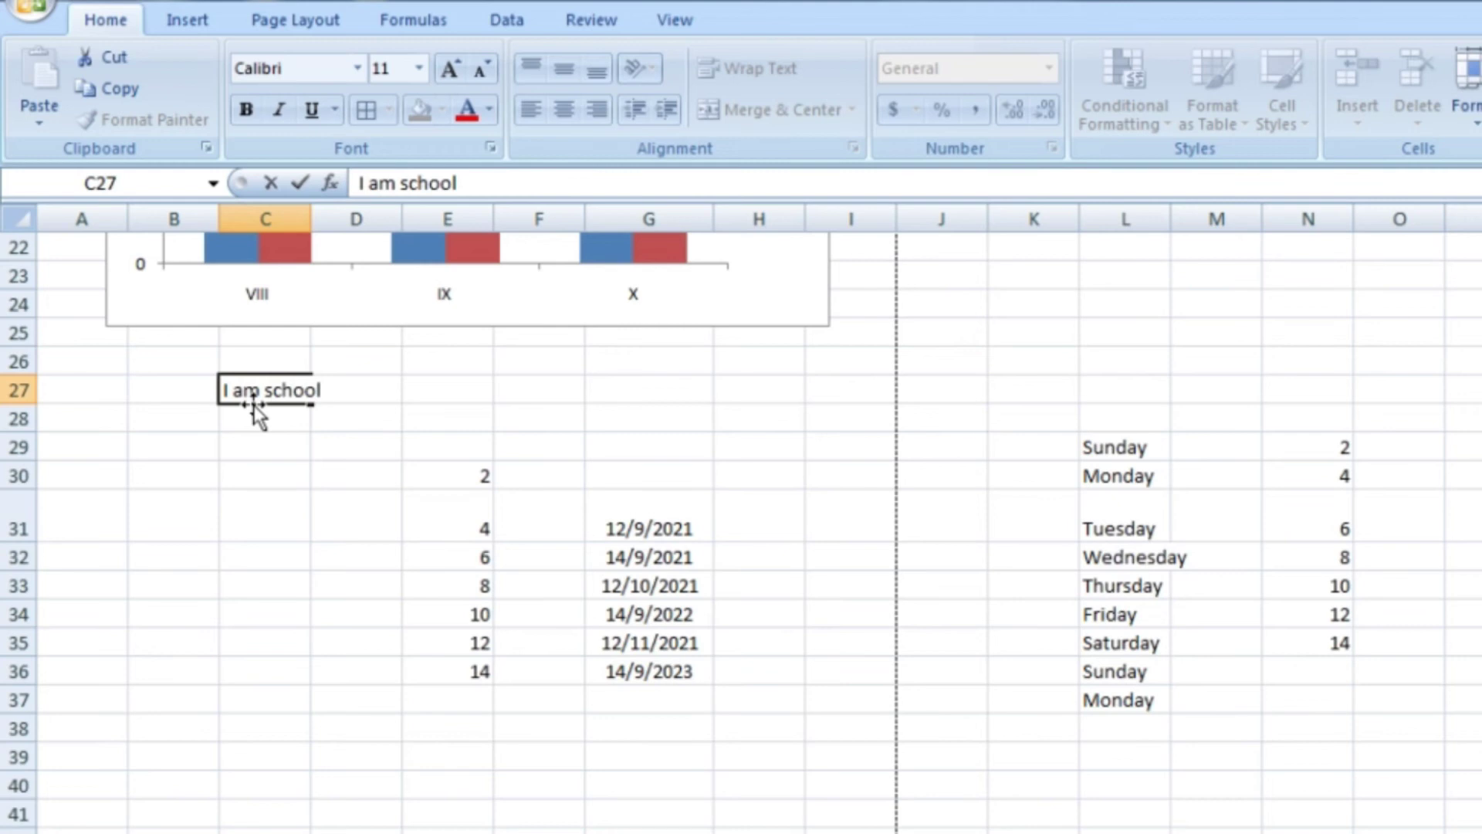
# Complete 'I am school student' in C27 on one line and autofit column C.
pyautogui.write('nt')
pyautogui.press('Return')
pyautogui.click(262, 386)
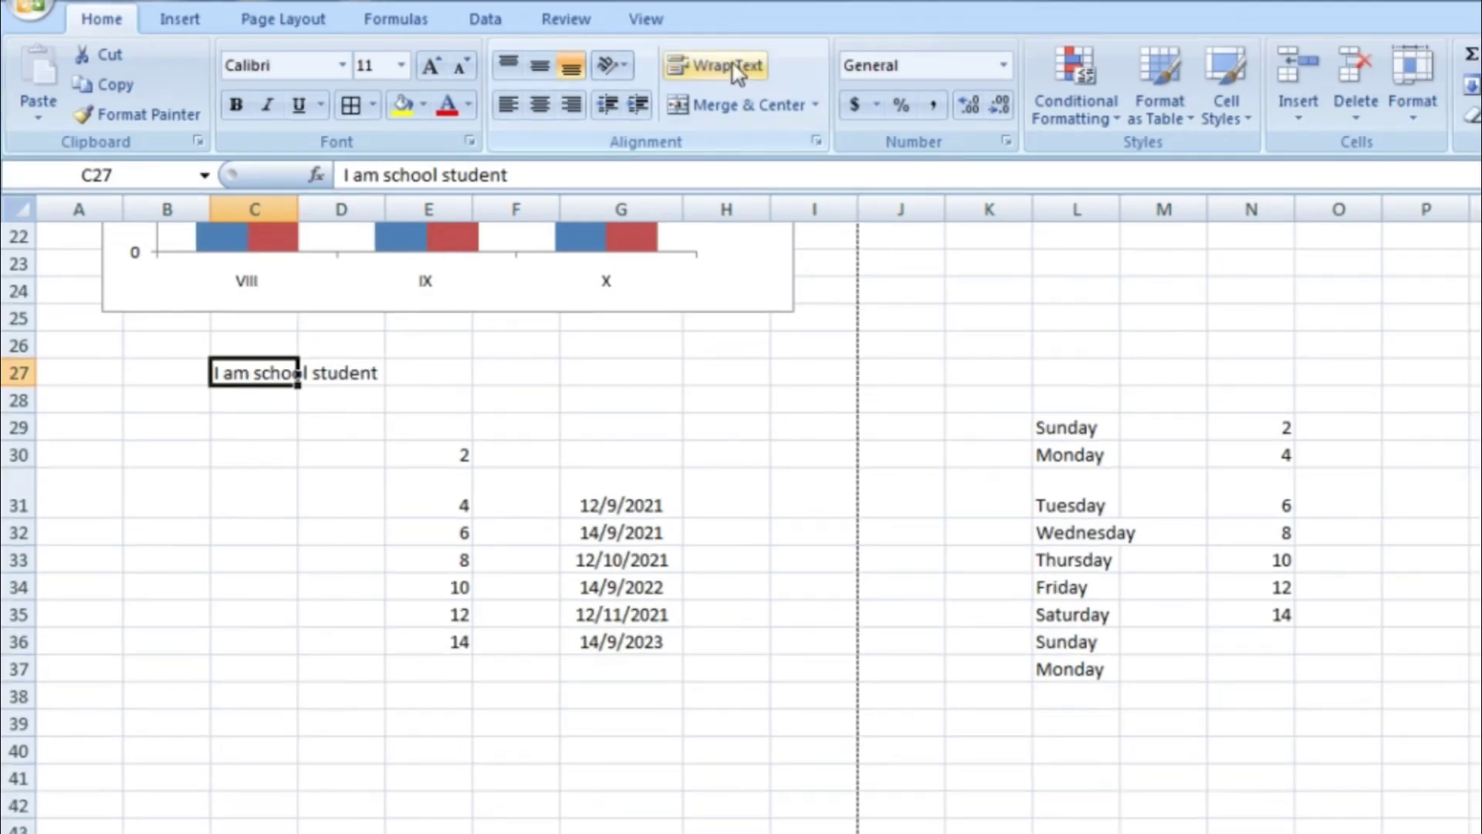
pyautogui.click(760, 67)
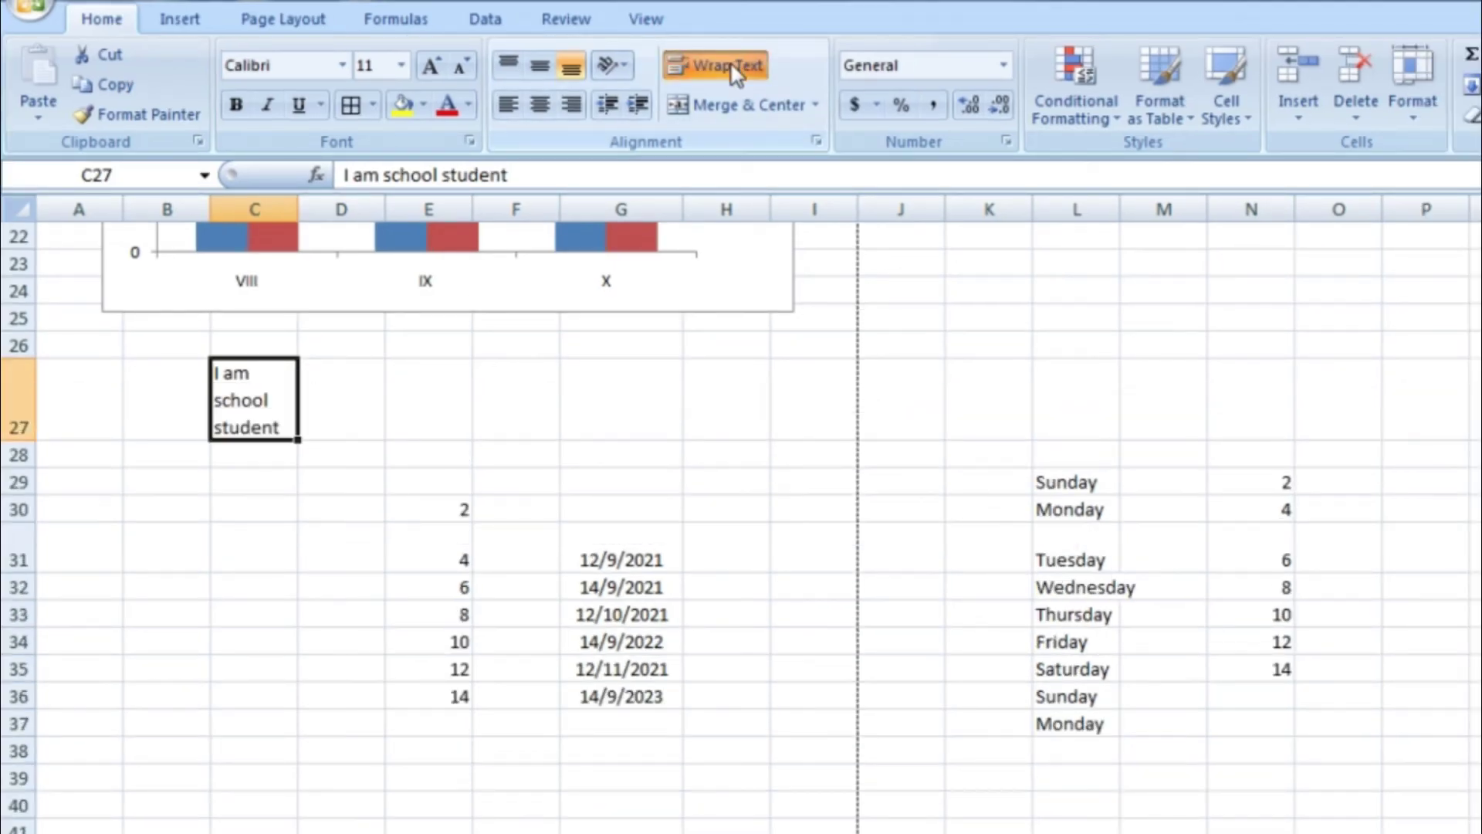
pyautogui.doubleClick(297, 203)
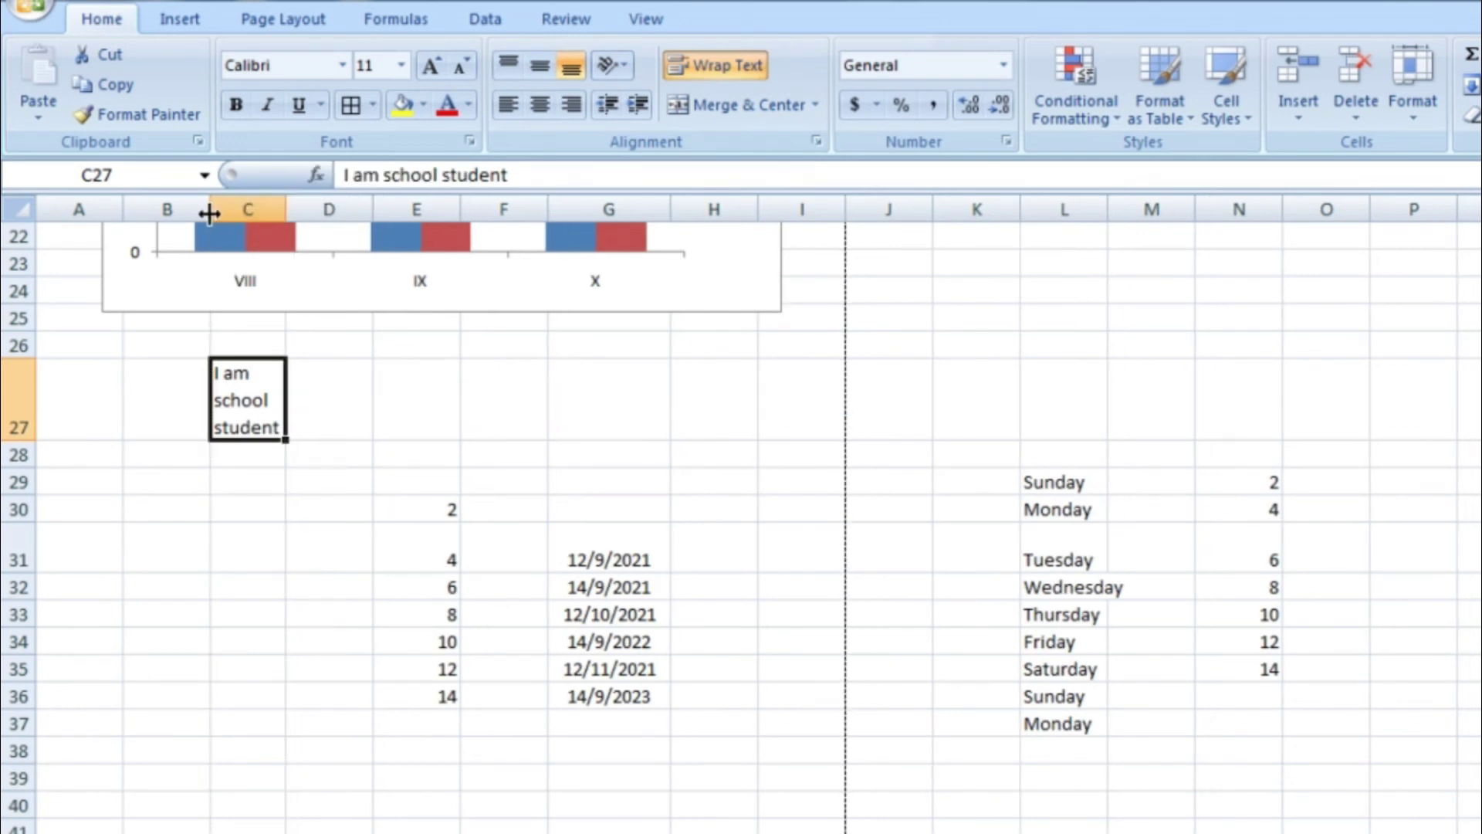
pyautogui.hotkey('ctrl', 'z')
pyautogui.hotkey('ctrl', 'z')
pyautogui.doubleClick(298, 202)
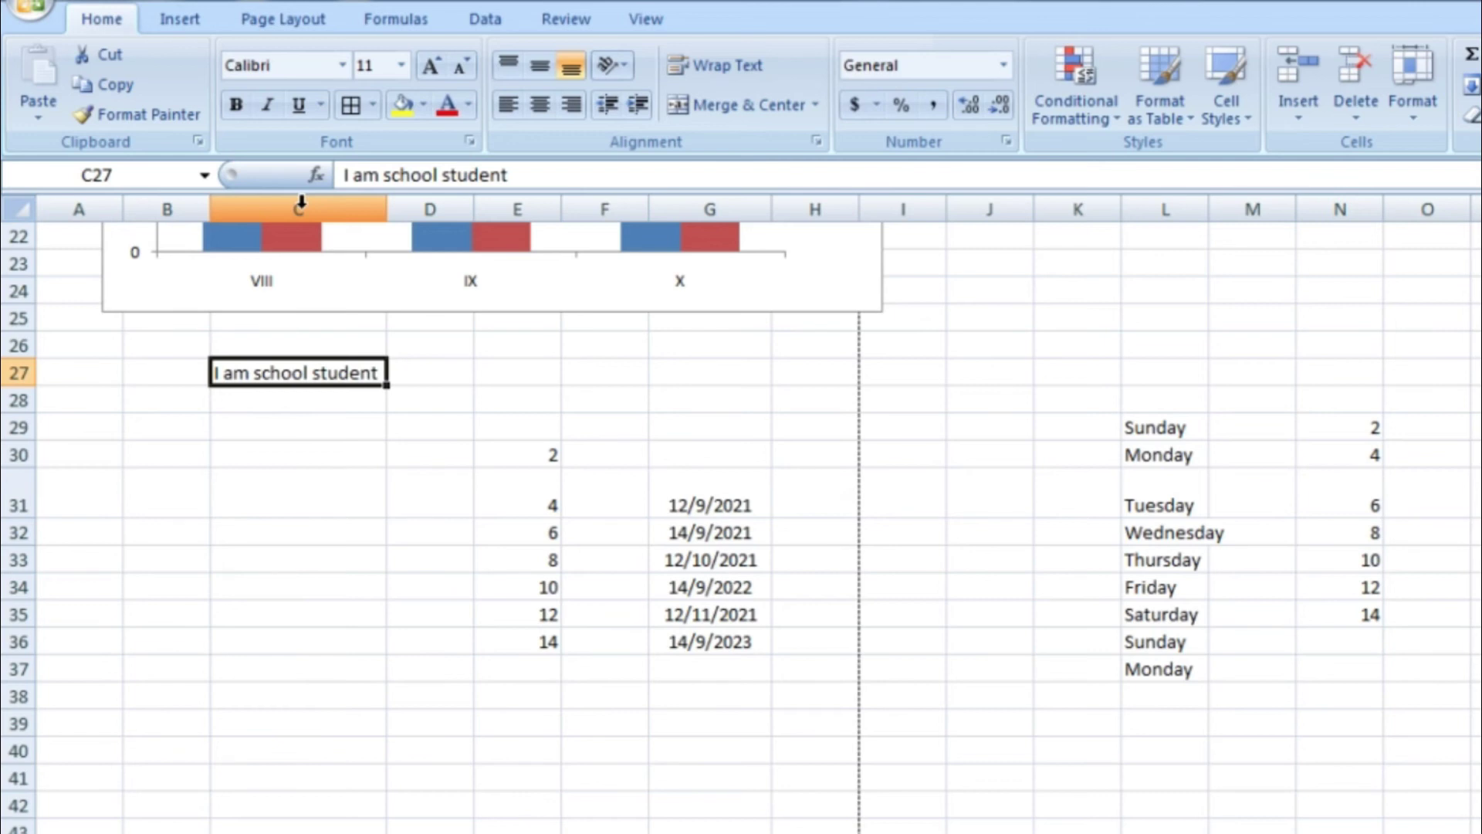
# Merge and center B4:D4, then start typing the title 'Our'.
pyautogui.scroll(7, 452, 480)
pyautogui.moveTo(154, 333); pyautogui.dragTo(443, 332)
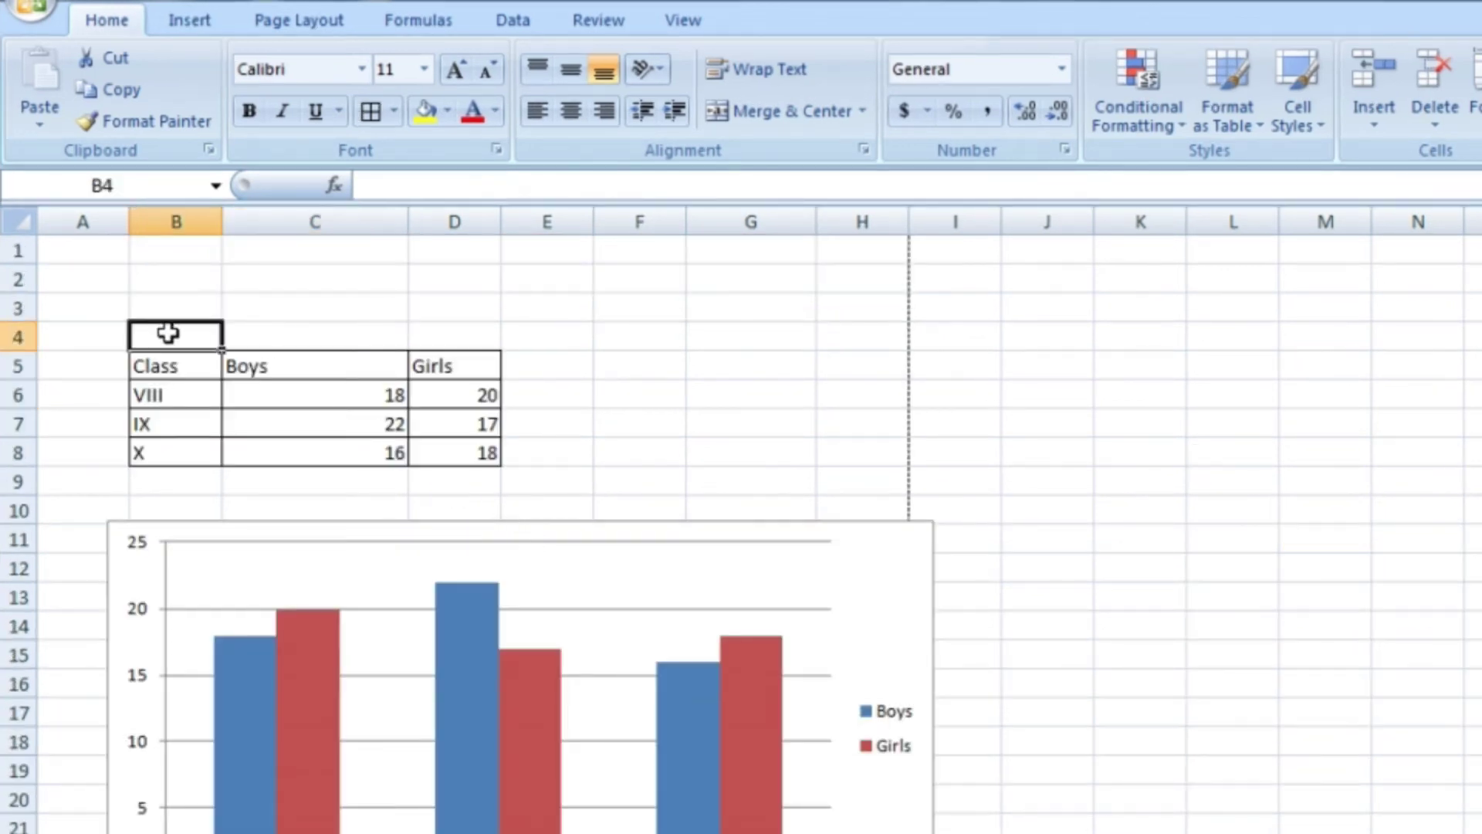
pyautogui.click(786, 111)
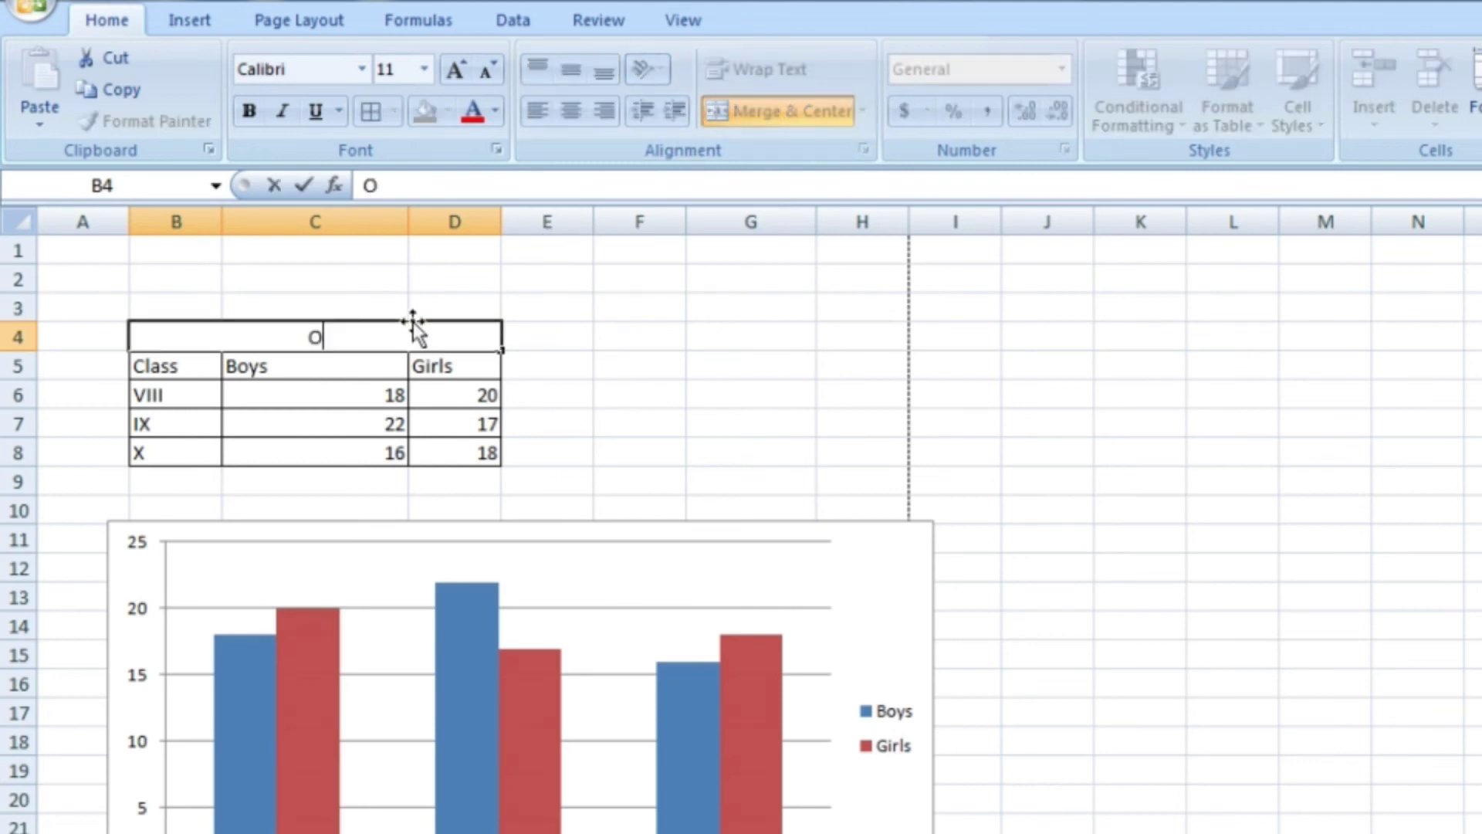
pyautogui.write('Our')
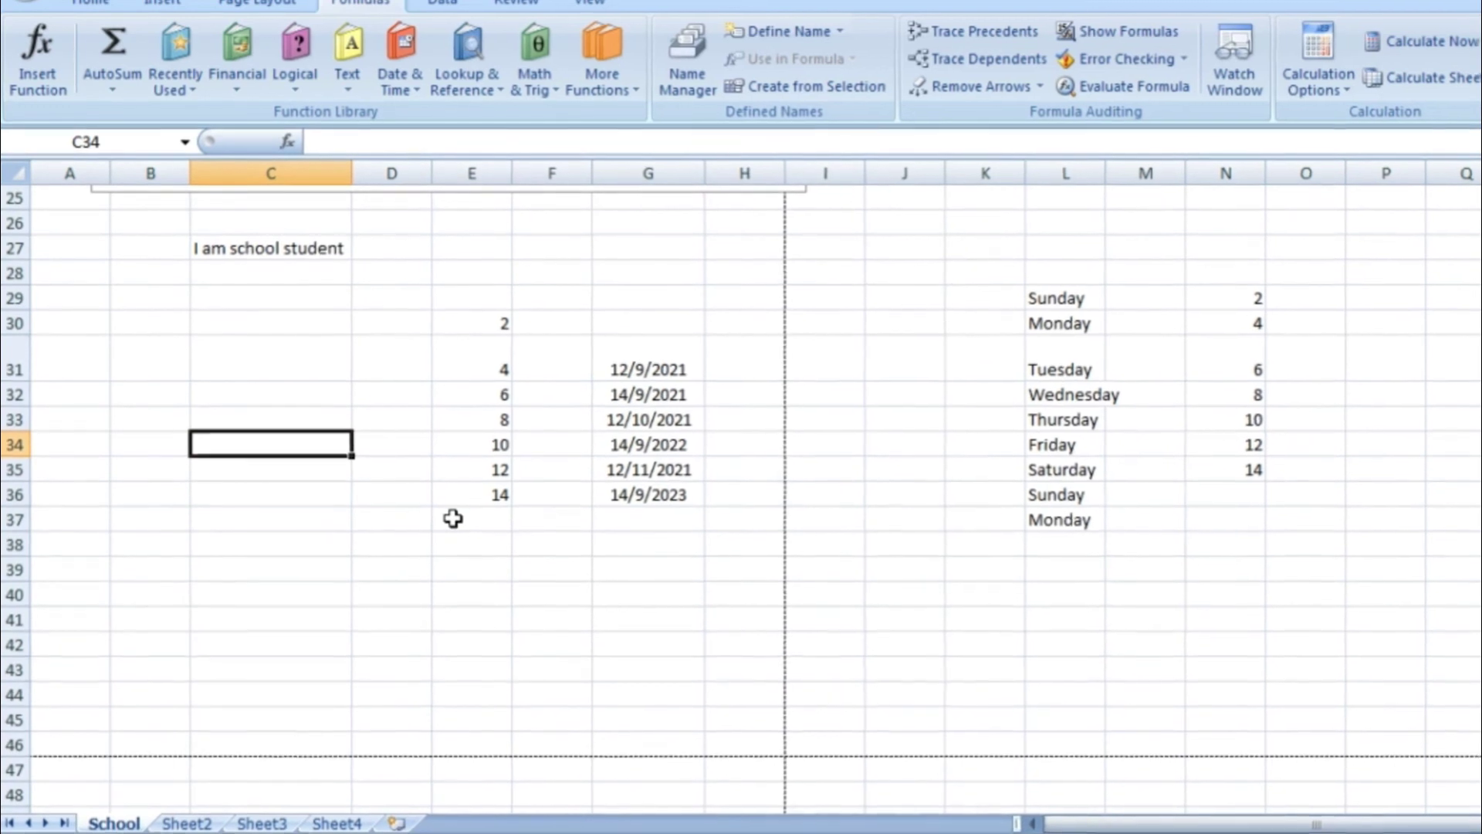
# Enter 25 in C34, 15 in C35, and =SUM(C34,C35) in C36.
pyautogui.write('25')
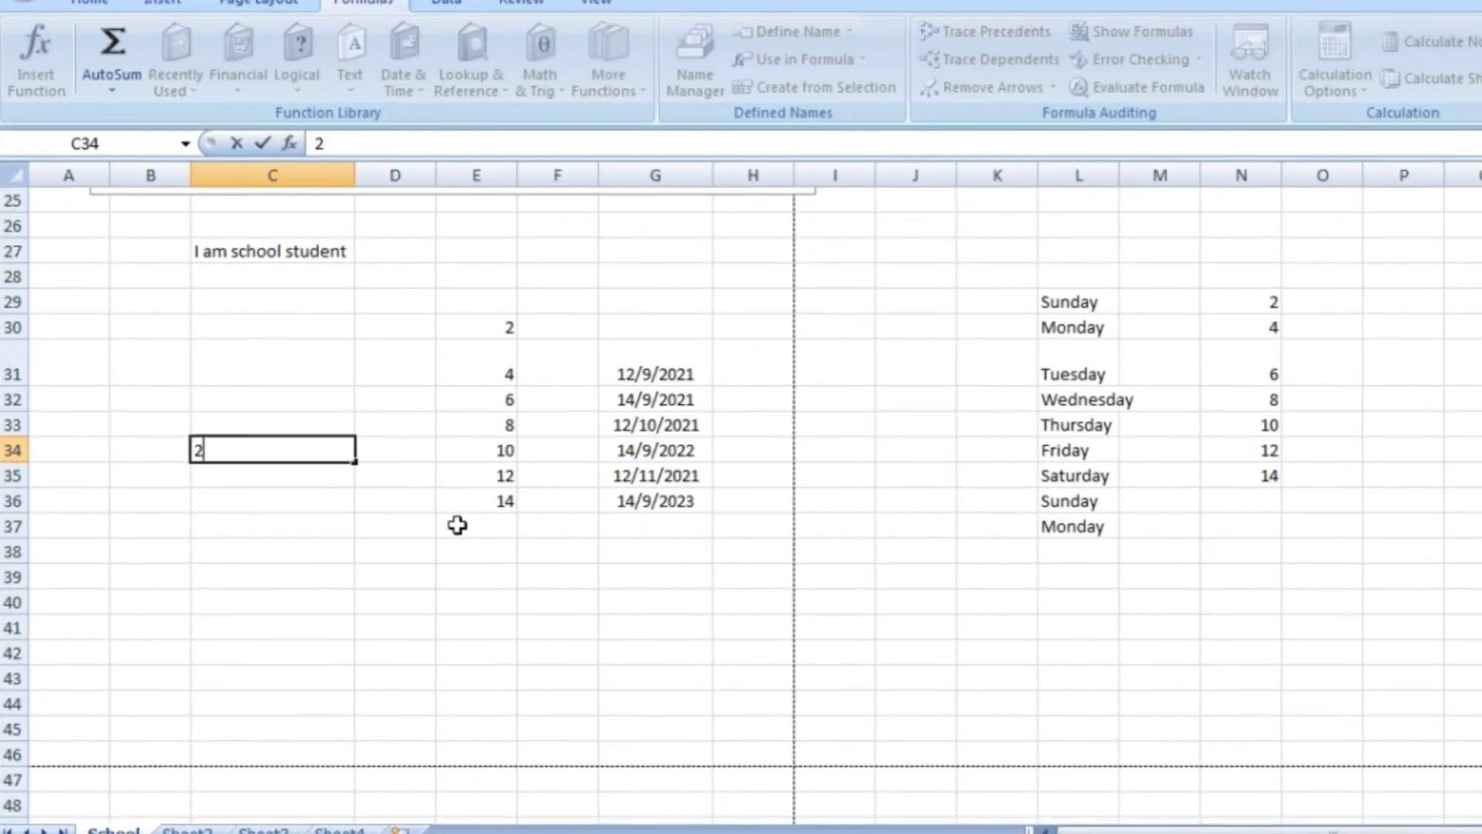
pyautogui.press('Return')
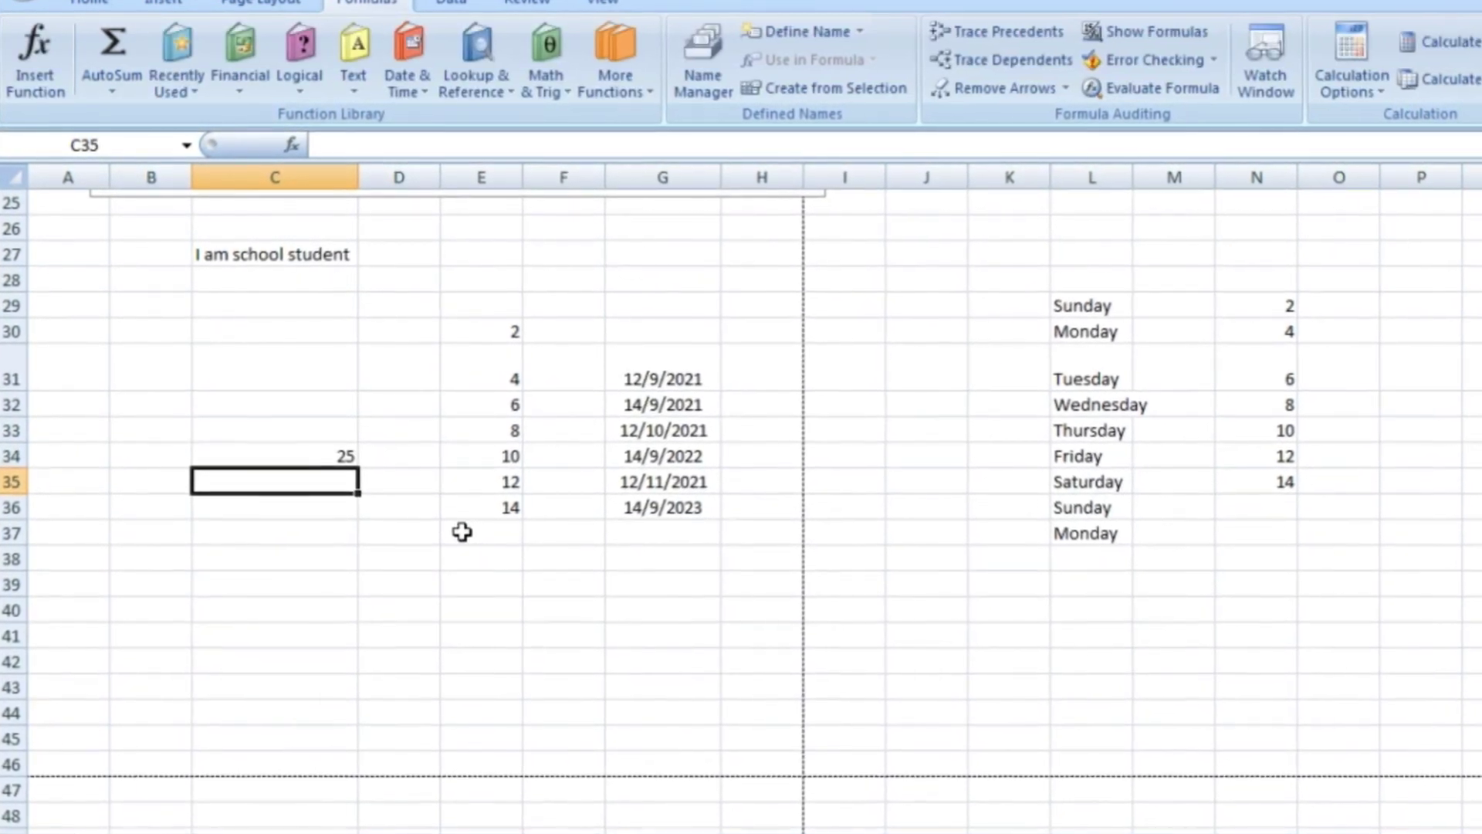
pyautogui.write('15')
pyautogui.press('Return')
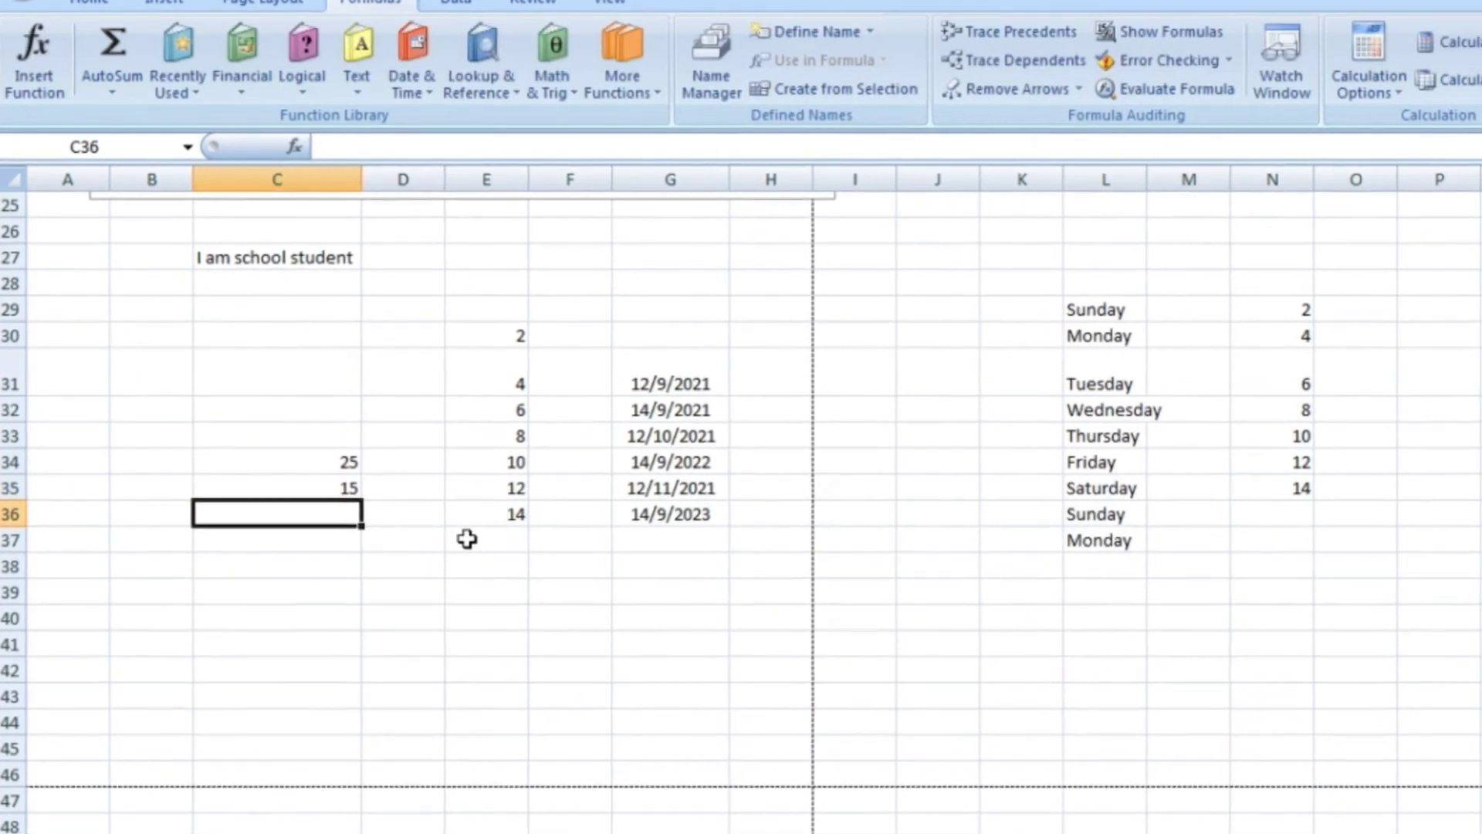
pyautogui.write('=sum(')
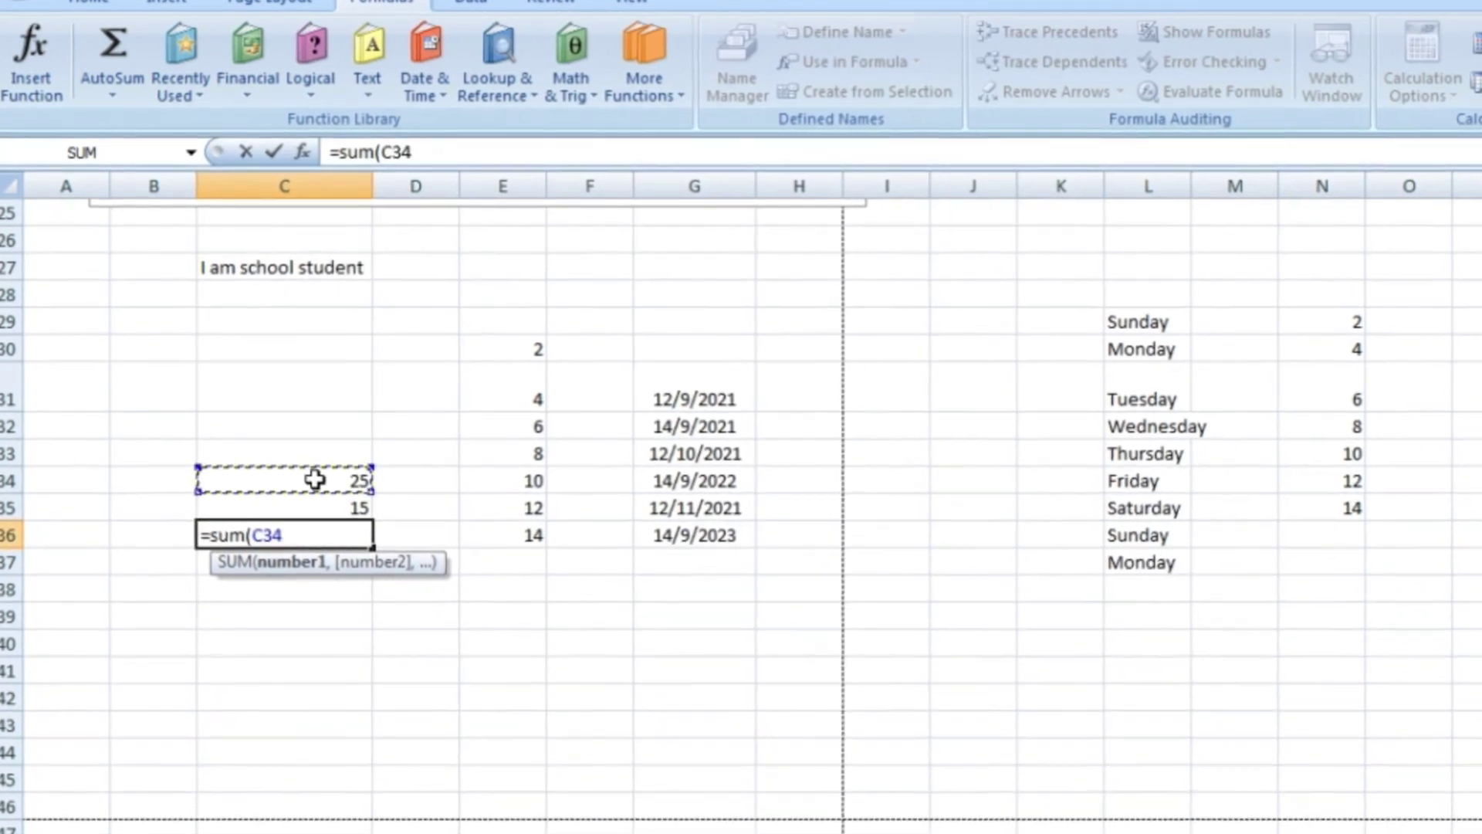
pyautogui.click(335, 509)
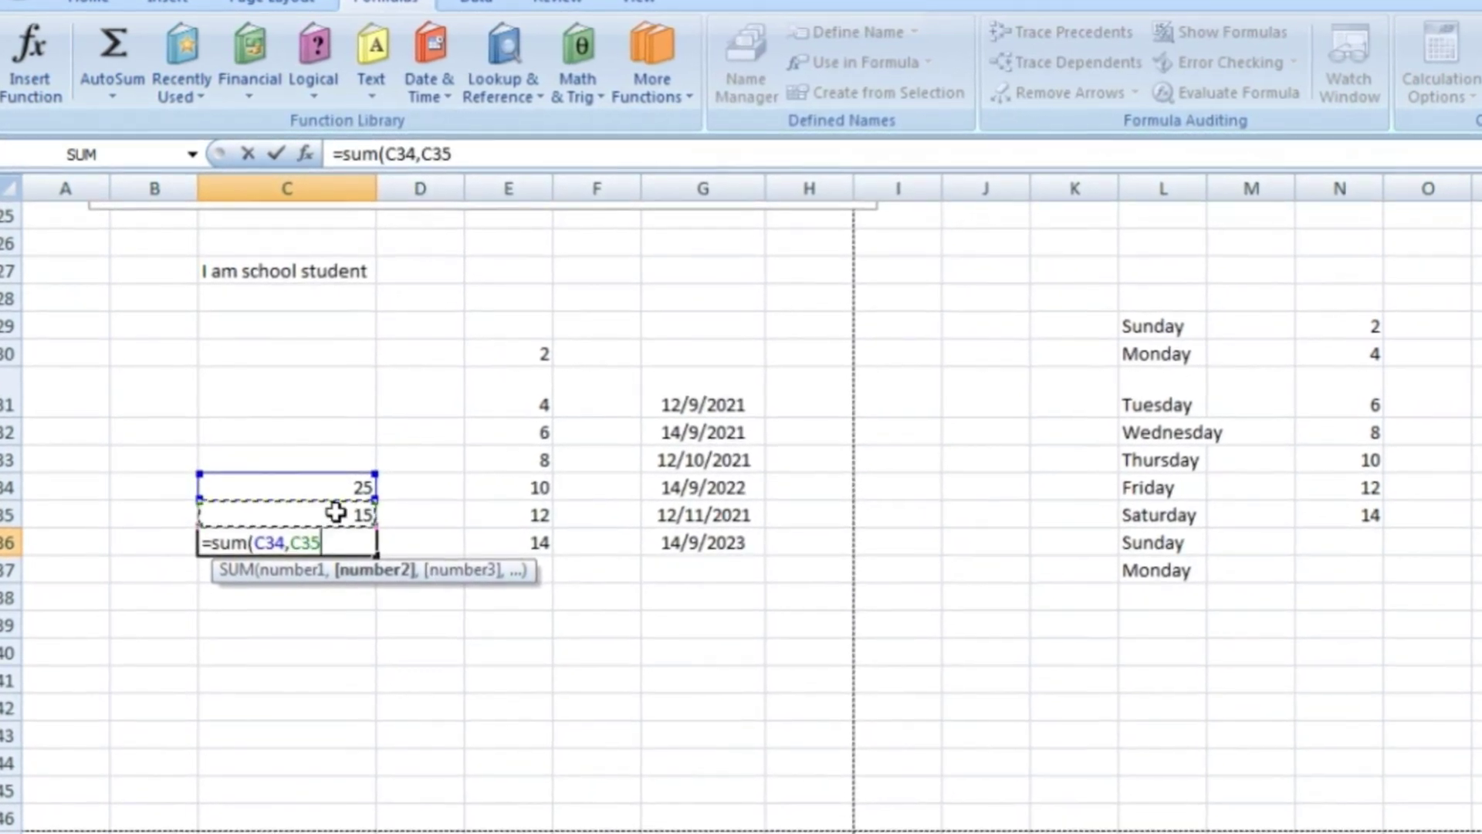
pyautogui.write(')')
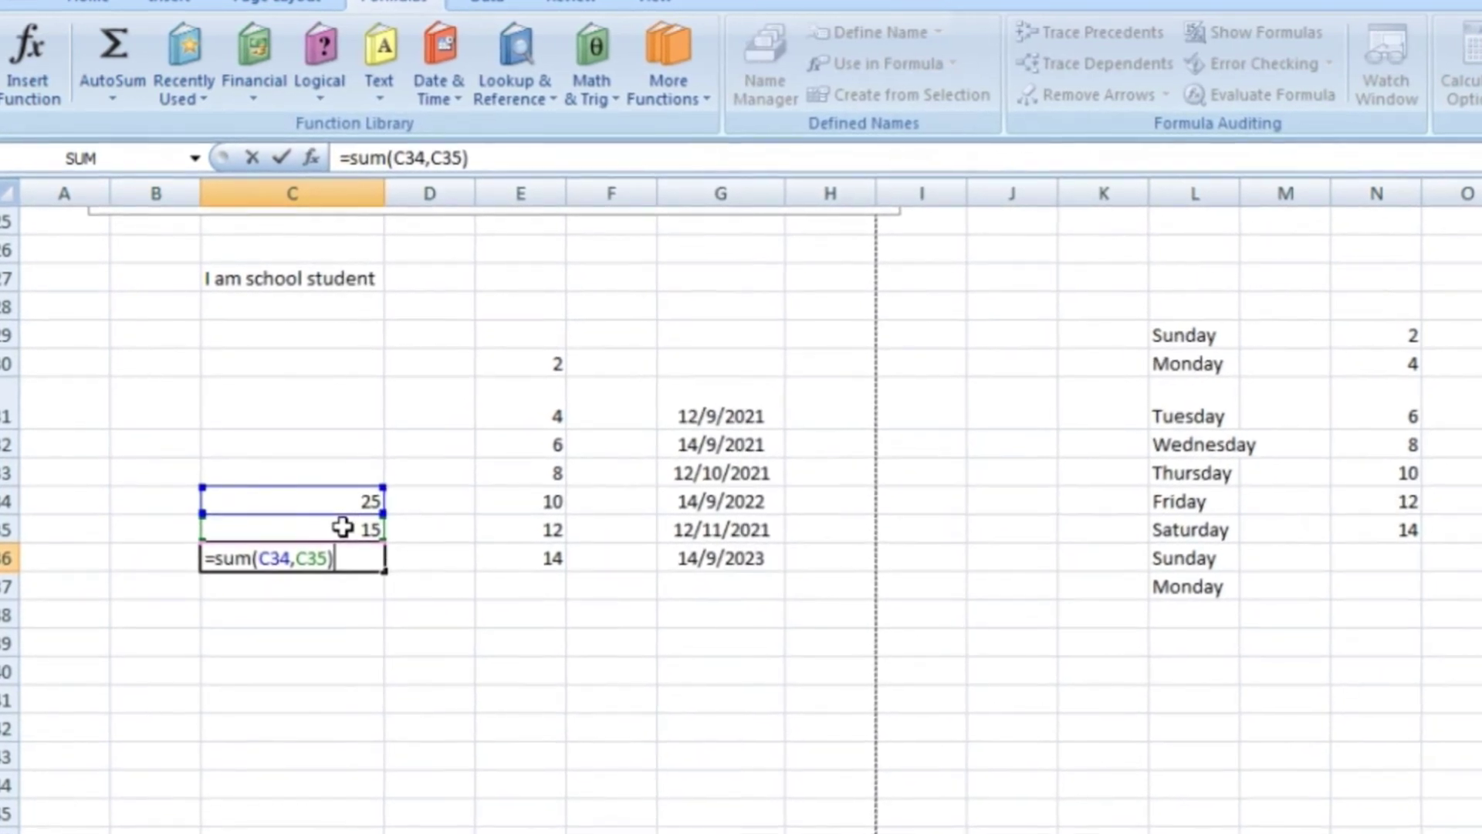
pyautogui.press('Return')
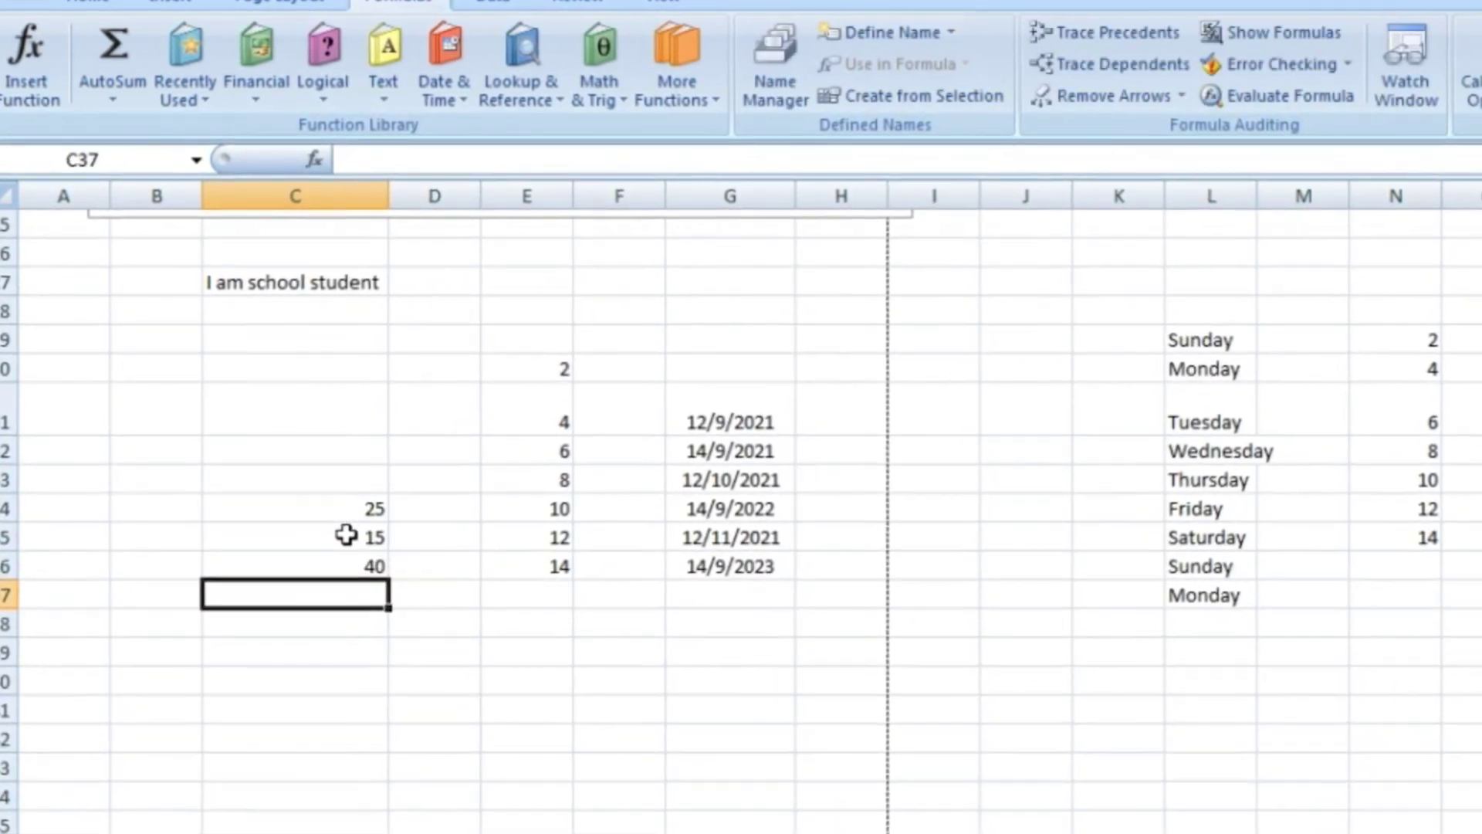
pyautogui.press('Up')
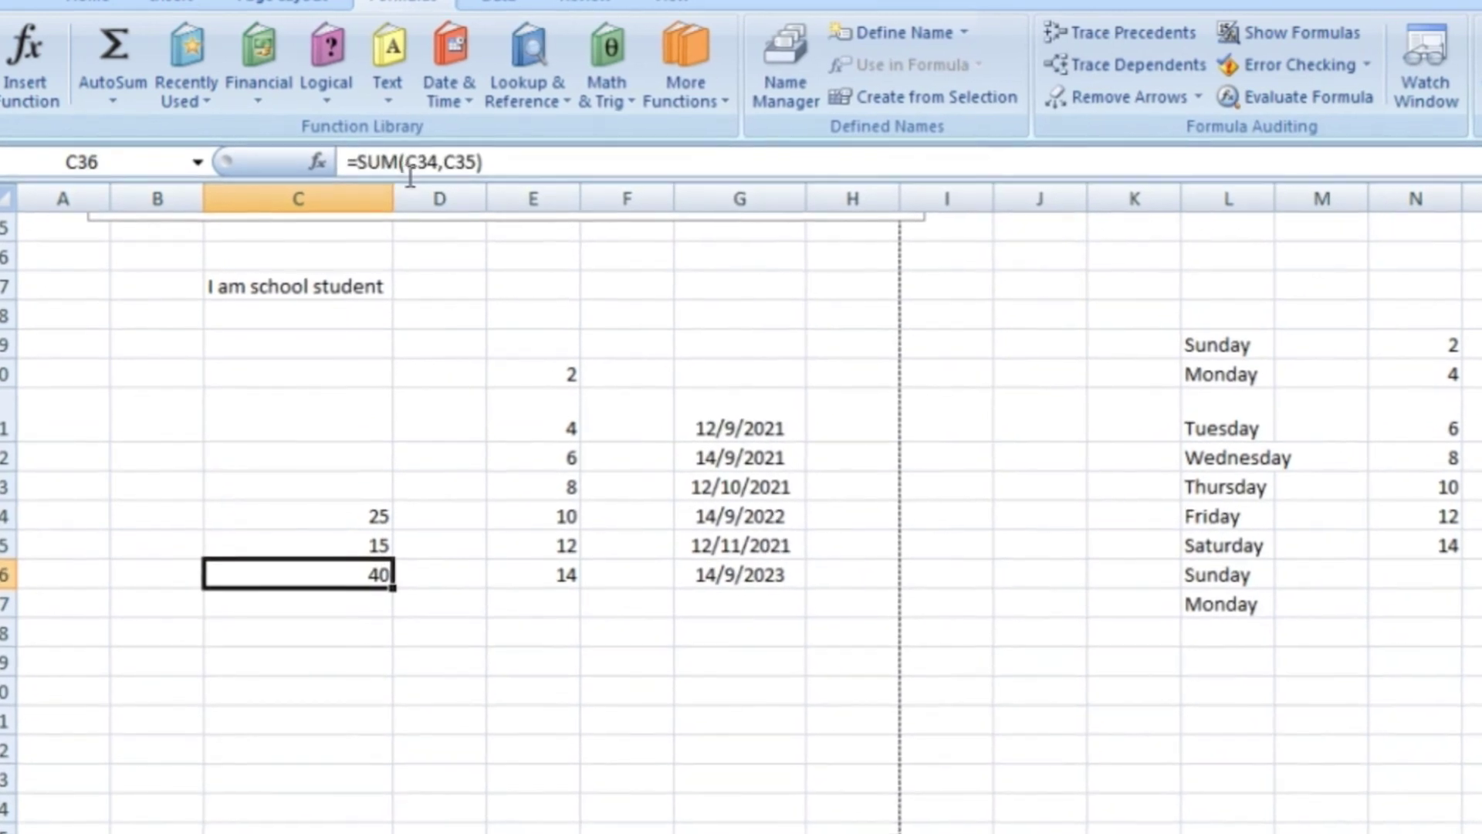
# Replace SUM with AVERAGE in the C36 formula, giving =AVERAGE(C34,C35).
pyautogui.doubleClick(378, 163)
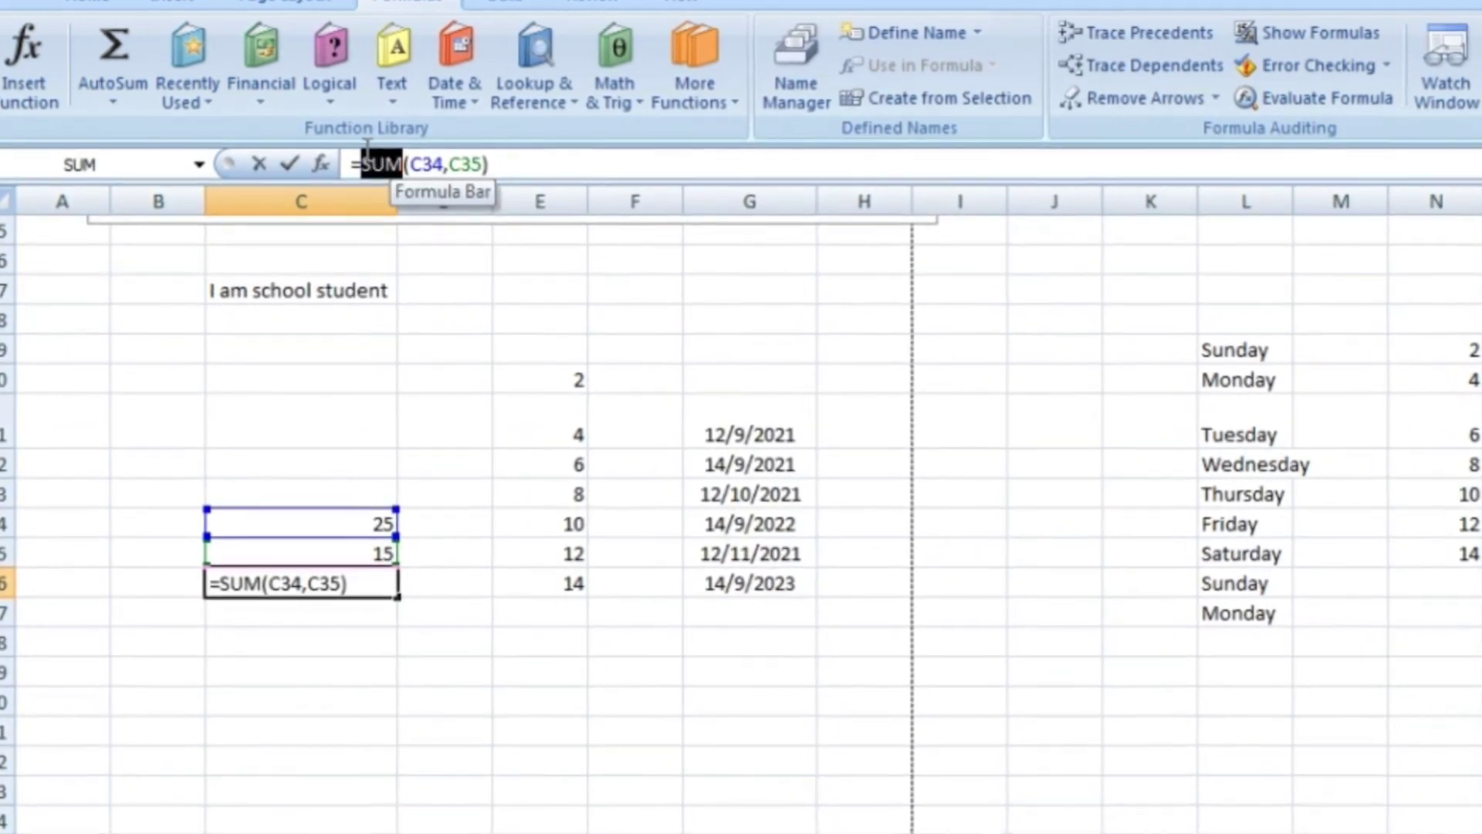
pyautogui.write('[')
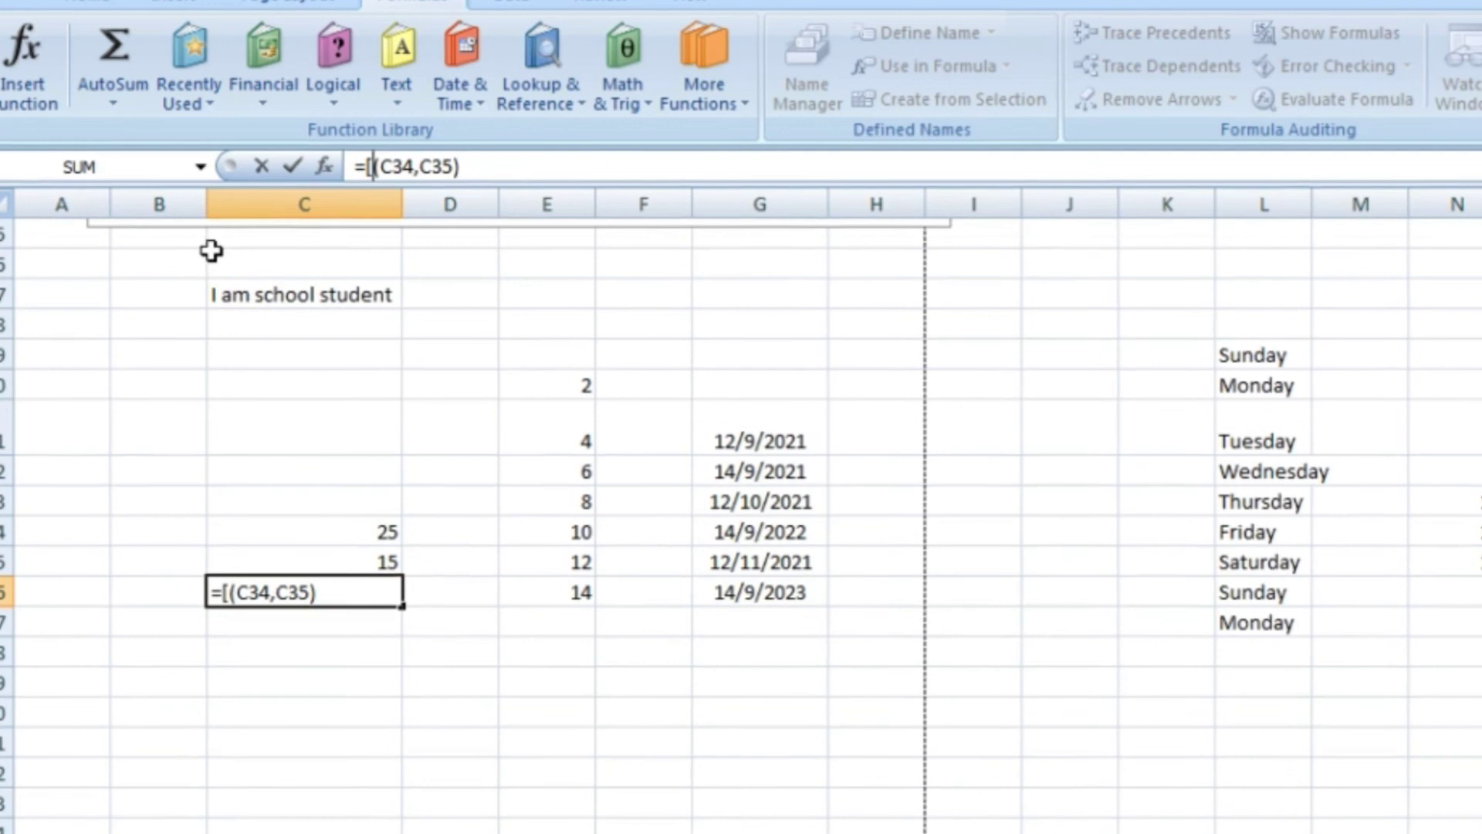
pyautogui.write('product')
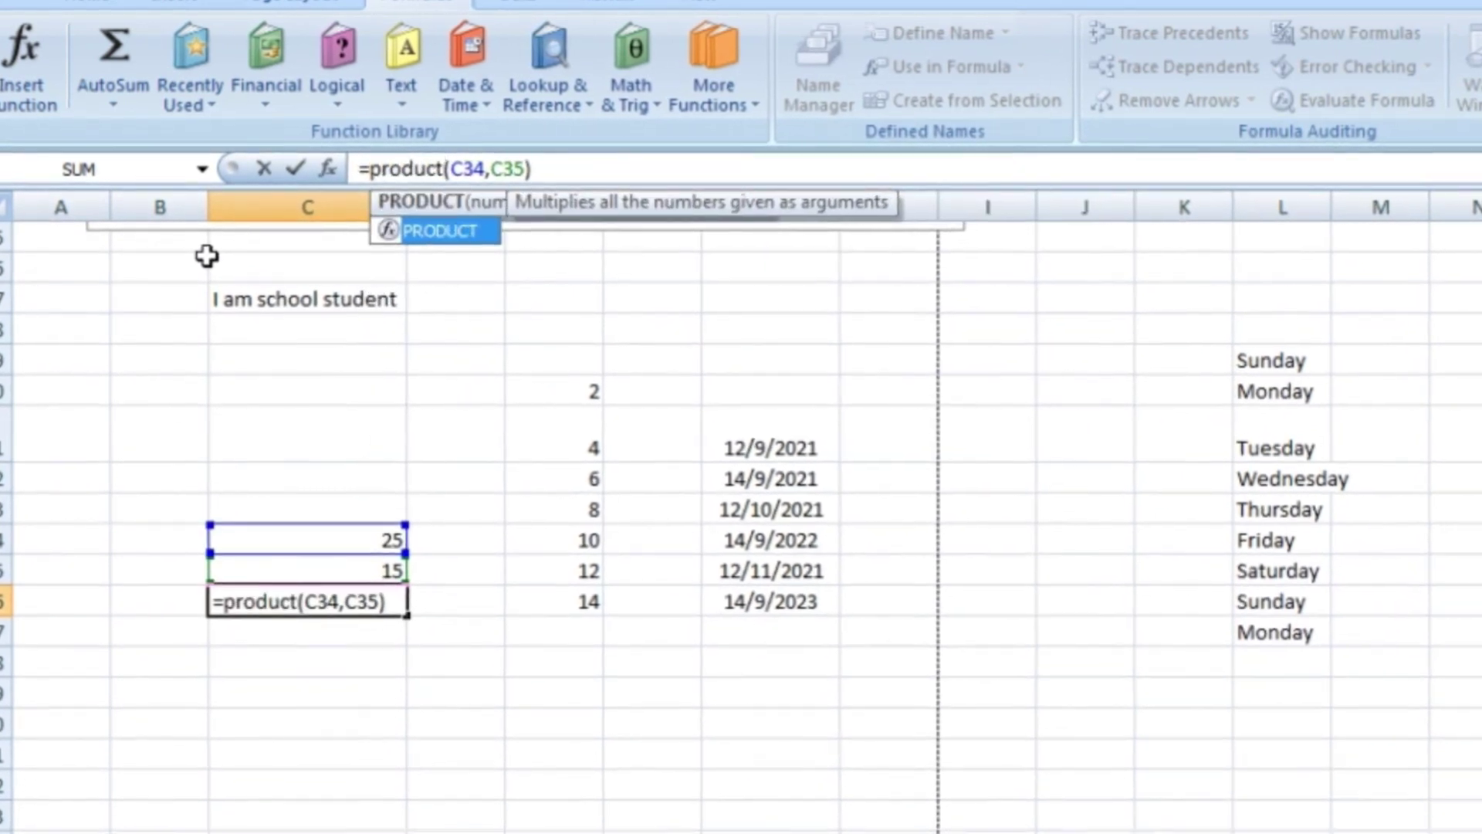
pyautogui.press('BackSpace')
pyautogui.press('BackSpace')
pyautogui.press('BackSpace')
pyautogui.write('a')
pyautogui.press('BackSpace')
pyautogui.write('ave')
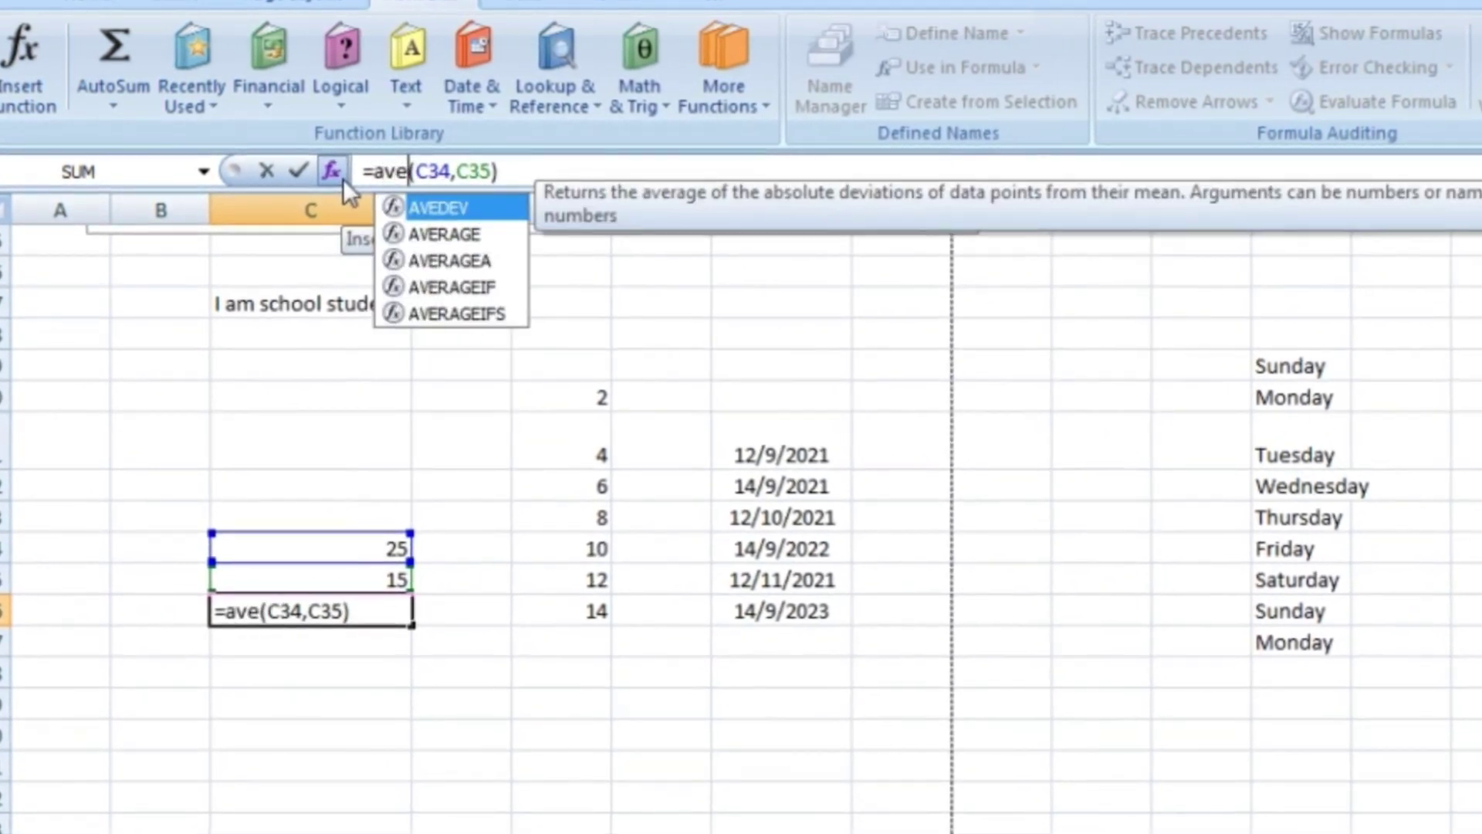
pyautogui.write('rage')
pyautogui.press('Return')
pyautogui.press('Up')
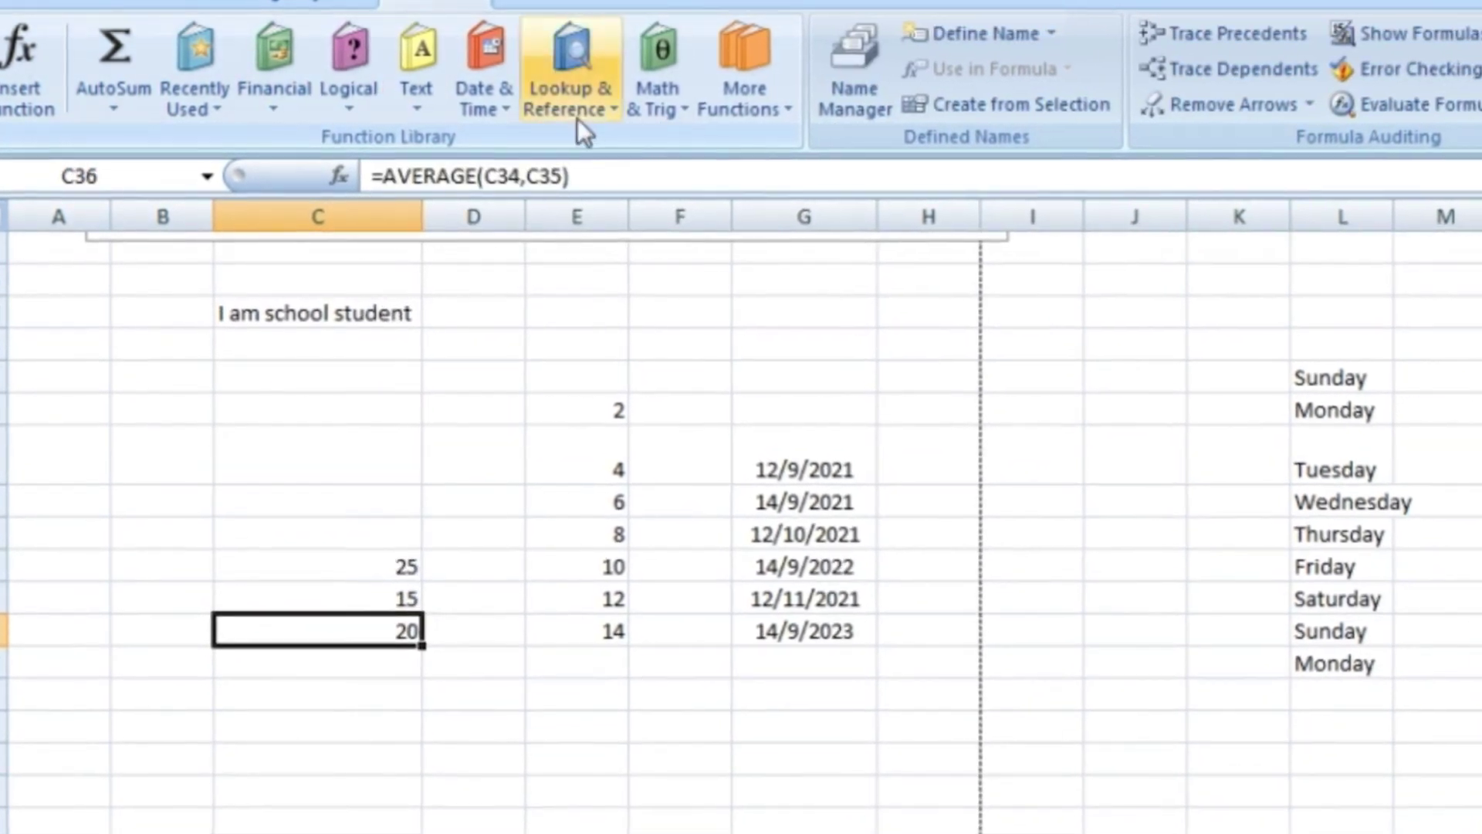
pyautogui.click(648, 118)
pyautogui.click(487, 116)
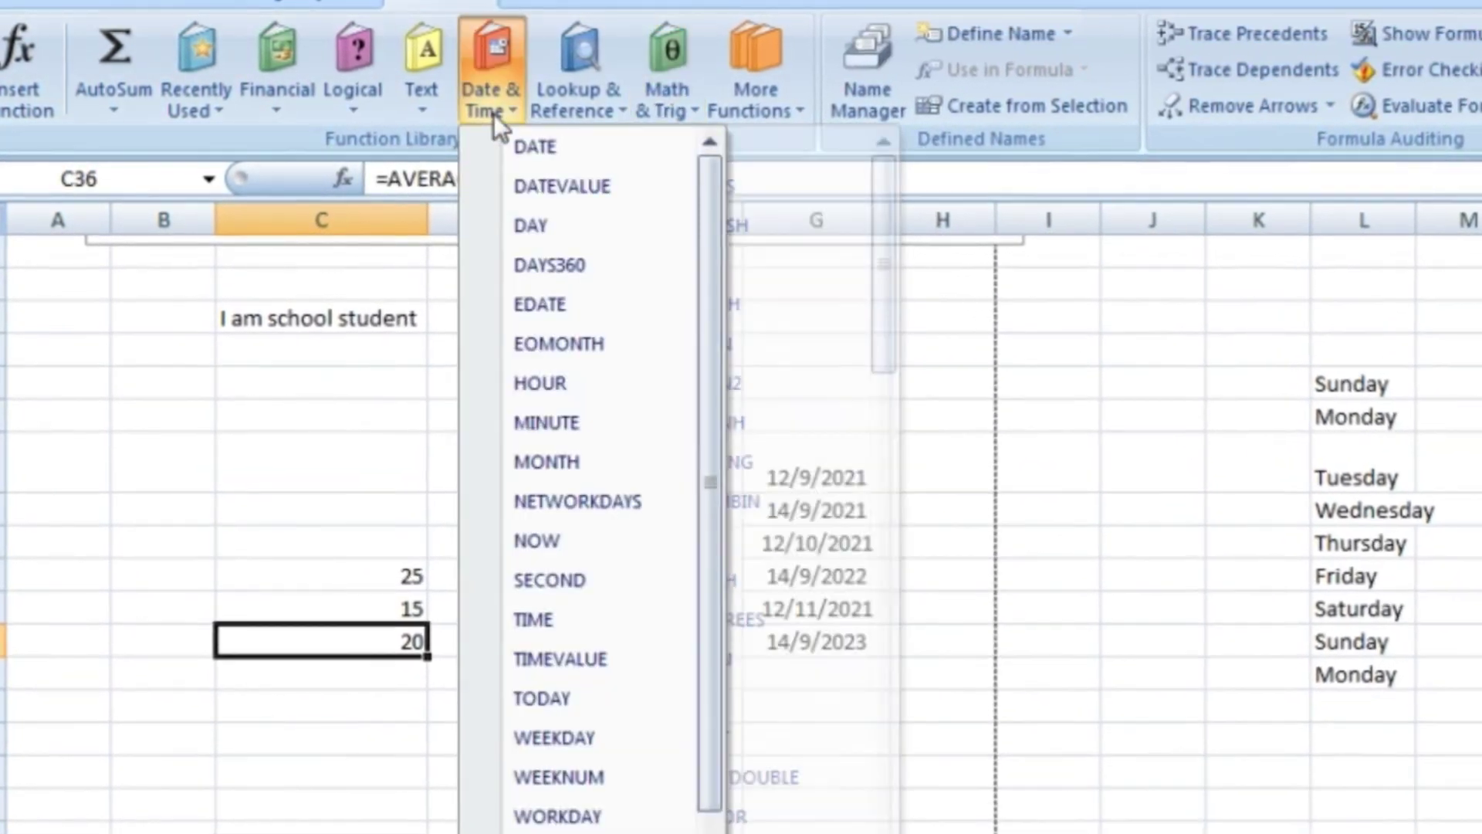
pyautogui.click(423, 113)
pyautogui.click(363, 113)
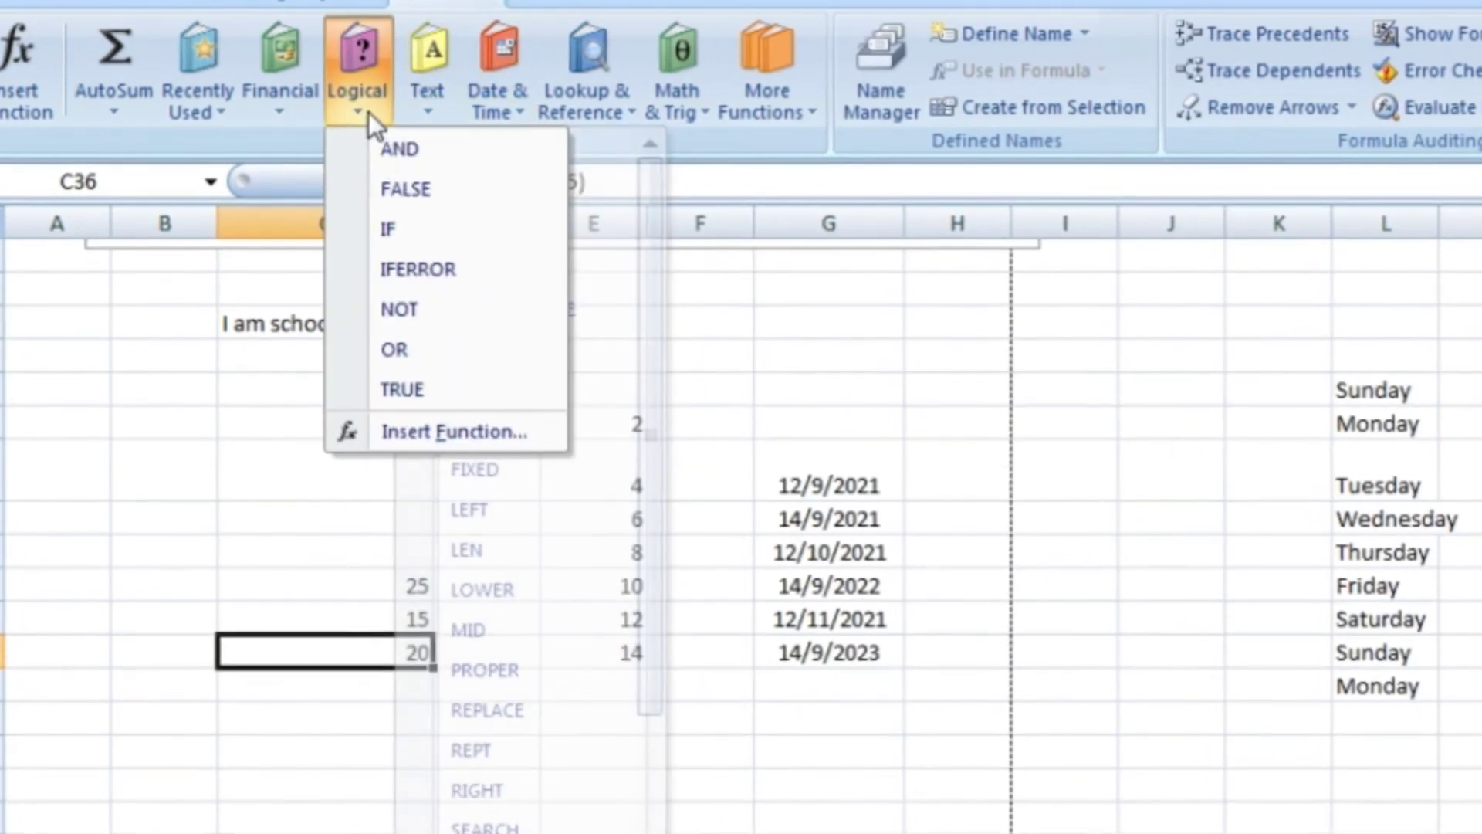